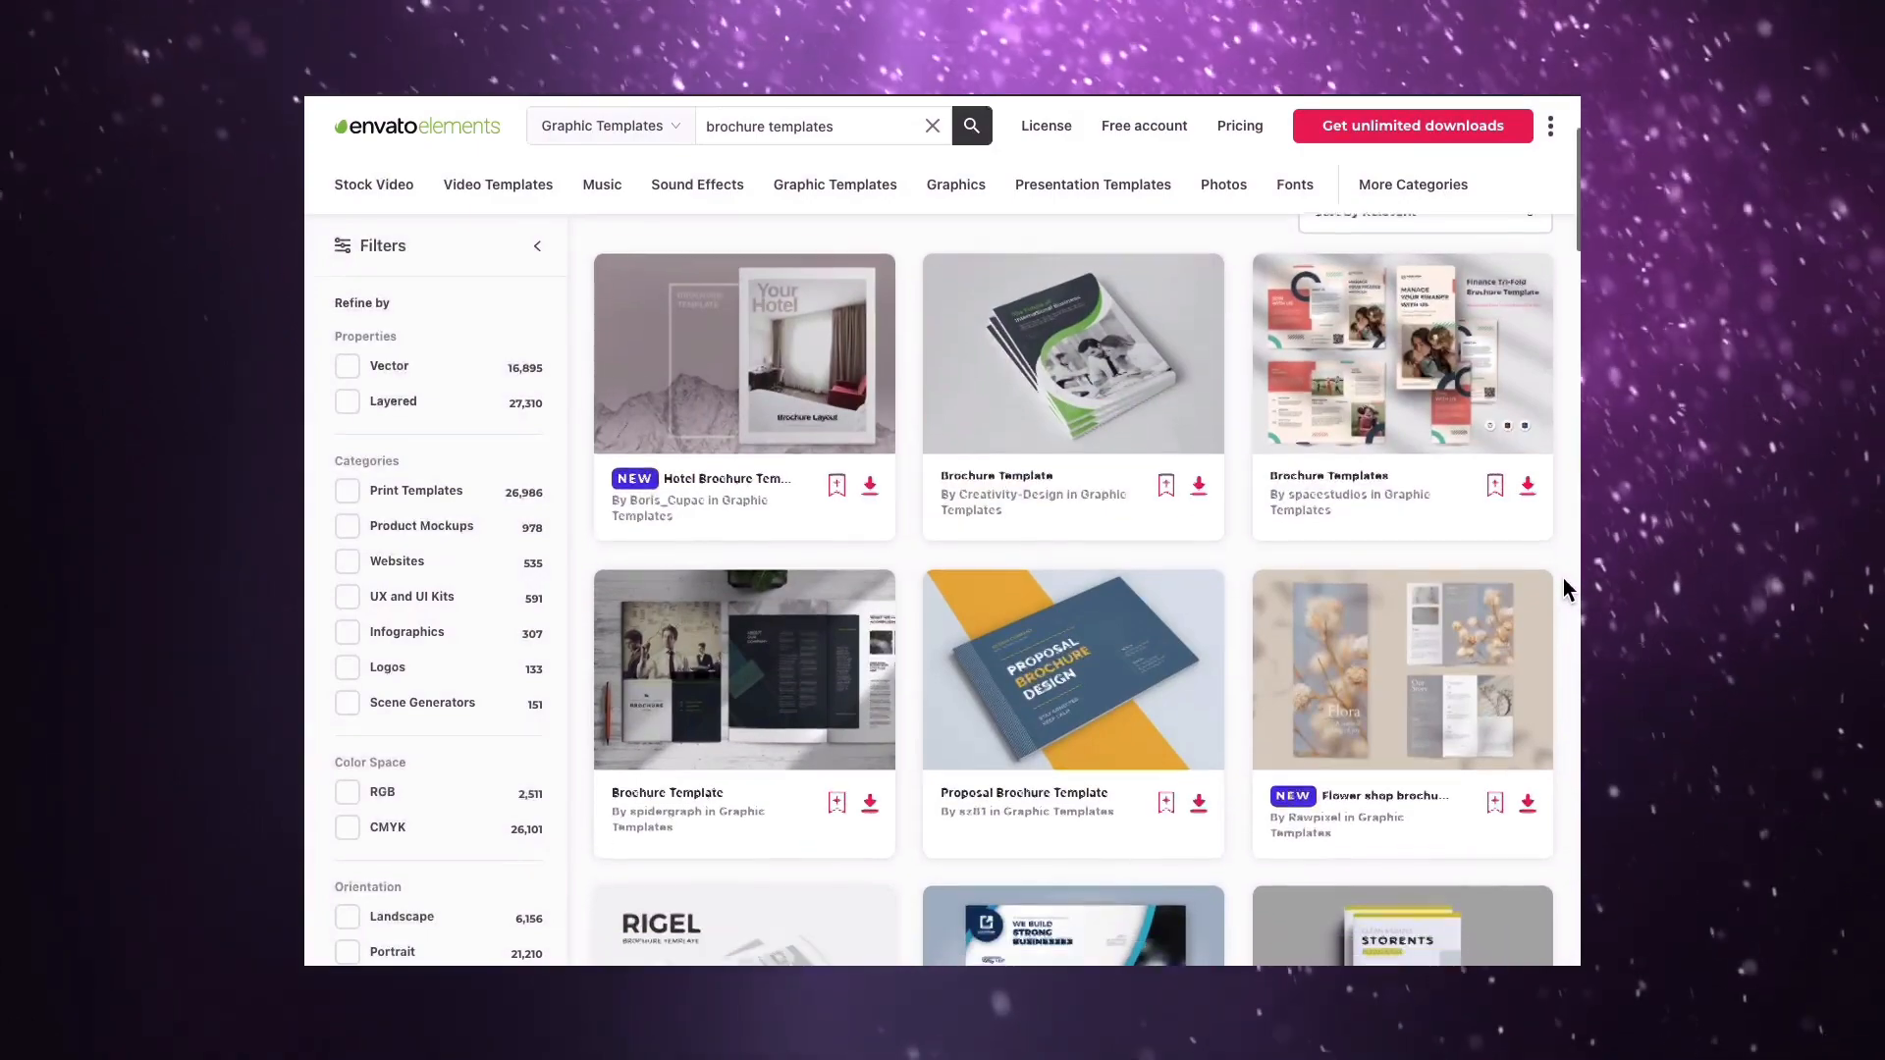
# - Browse the brochure template search results in Envato Elements' Graphic Templates for layout ideas
pyautogui.scroll(-3, 1563, 580)
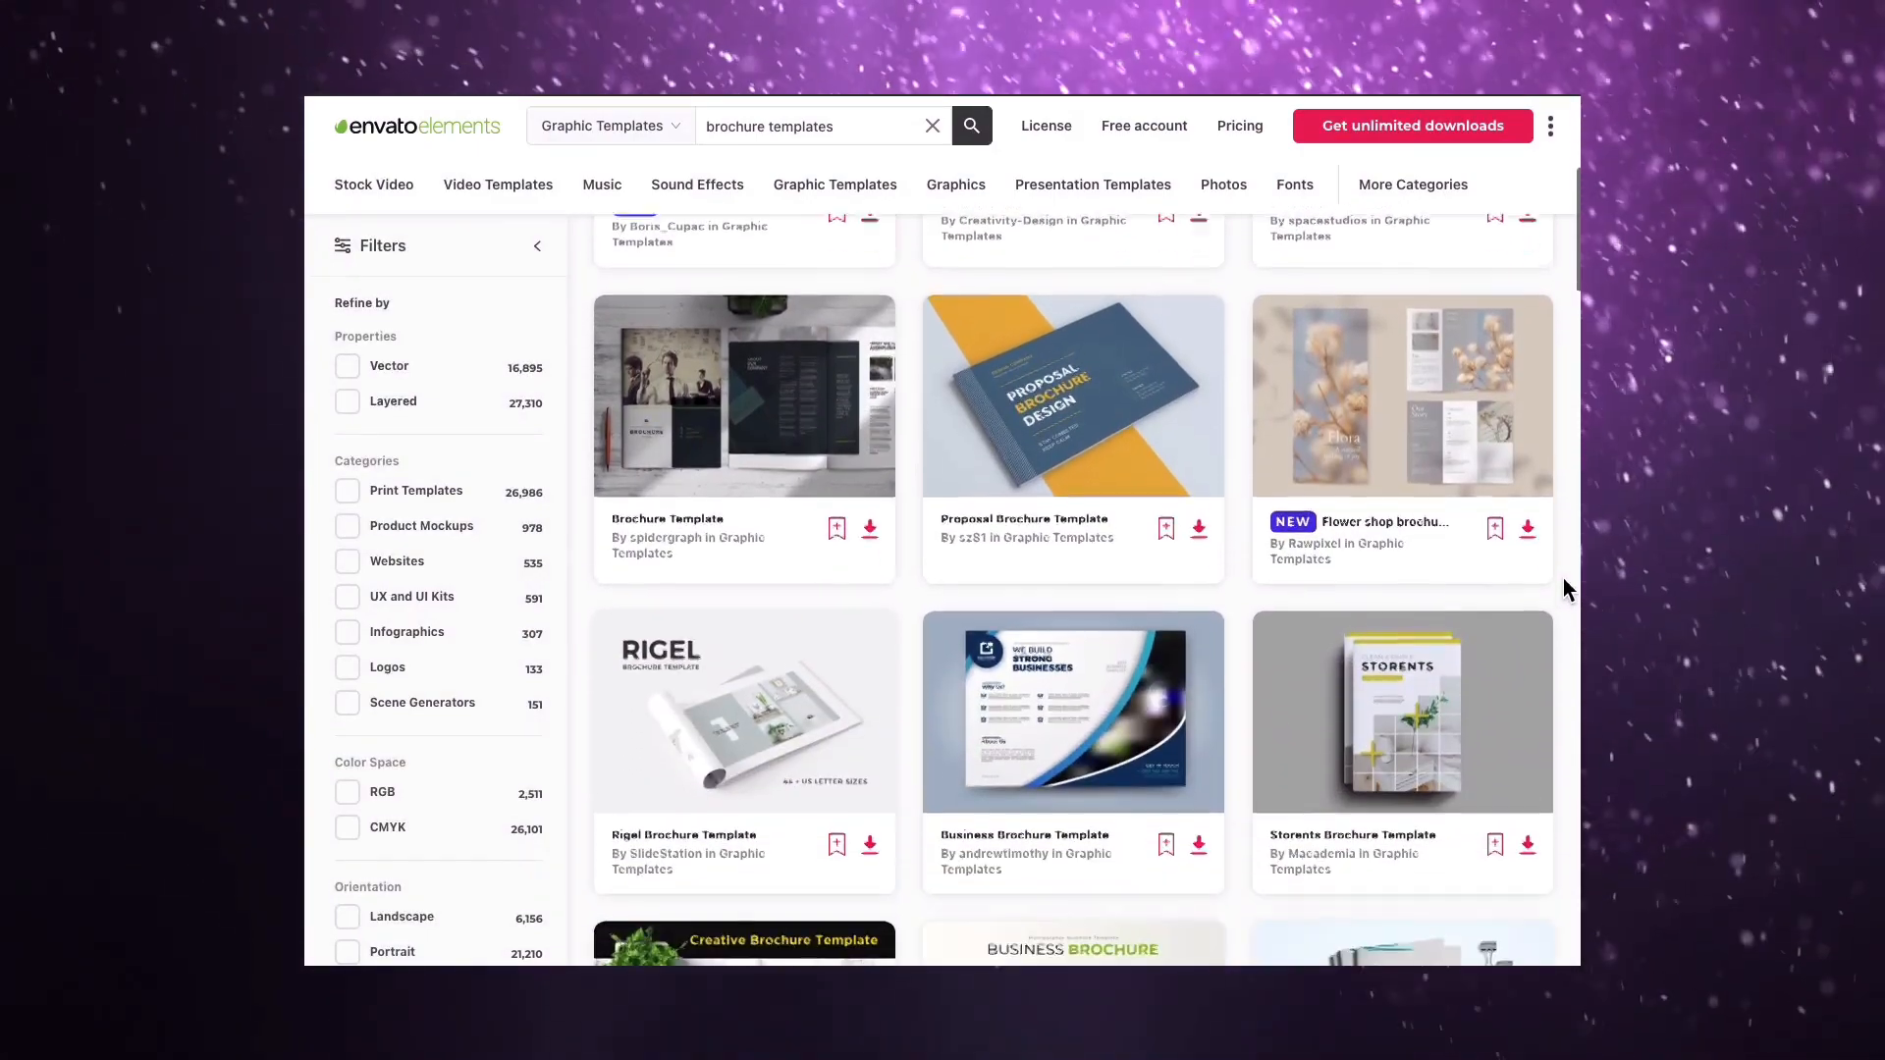
pyautogui.scroll(-3, 1563, 579)
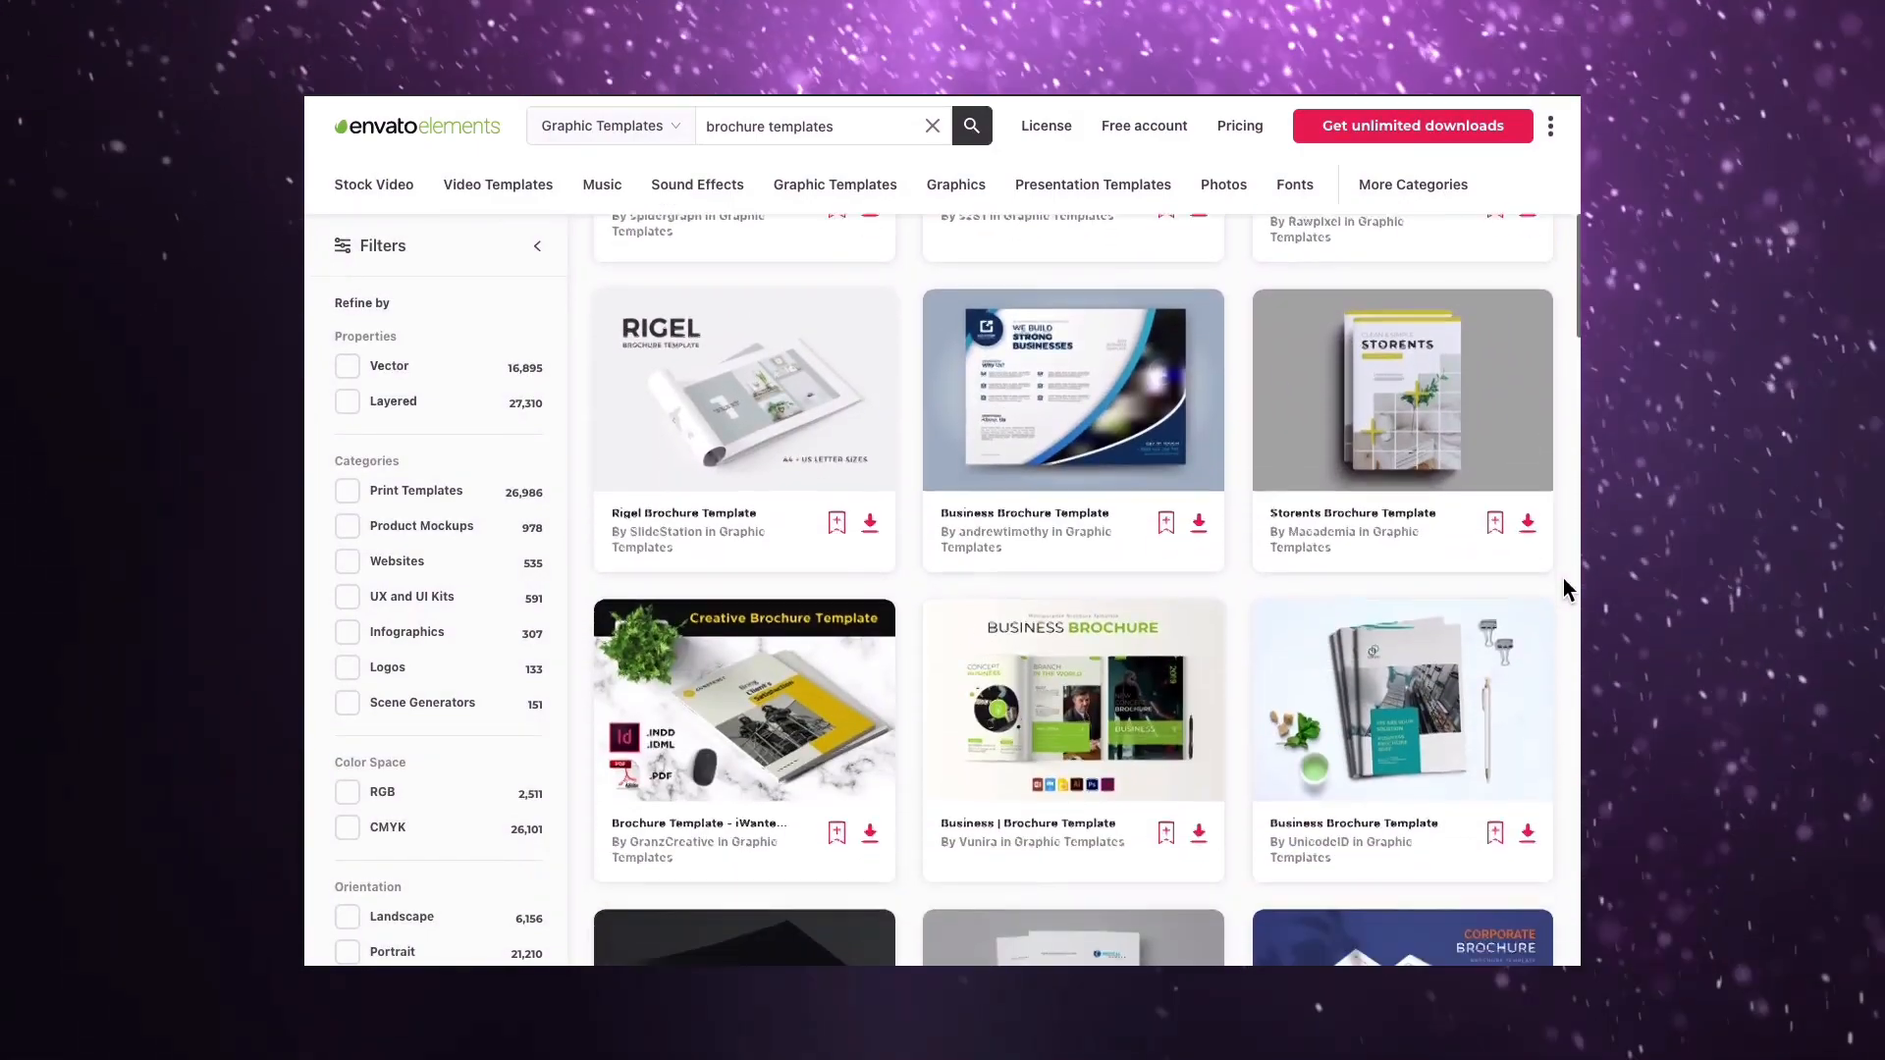
pyautogui.scroll(-3, 1563, 580)
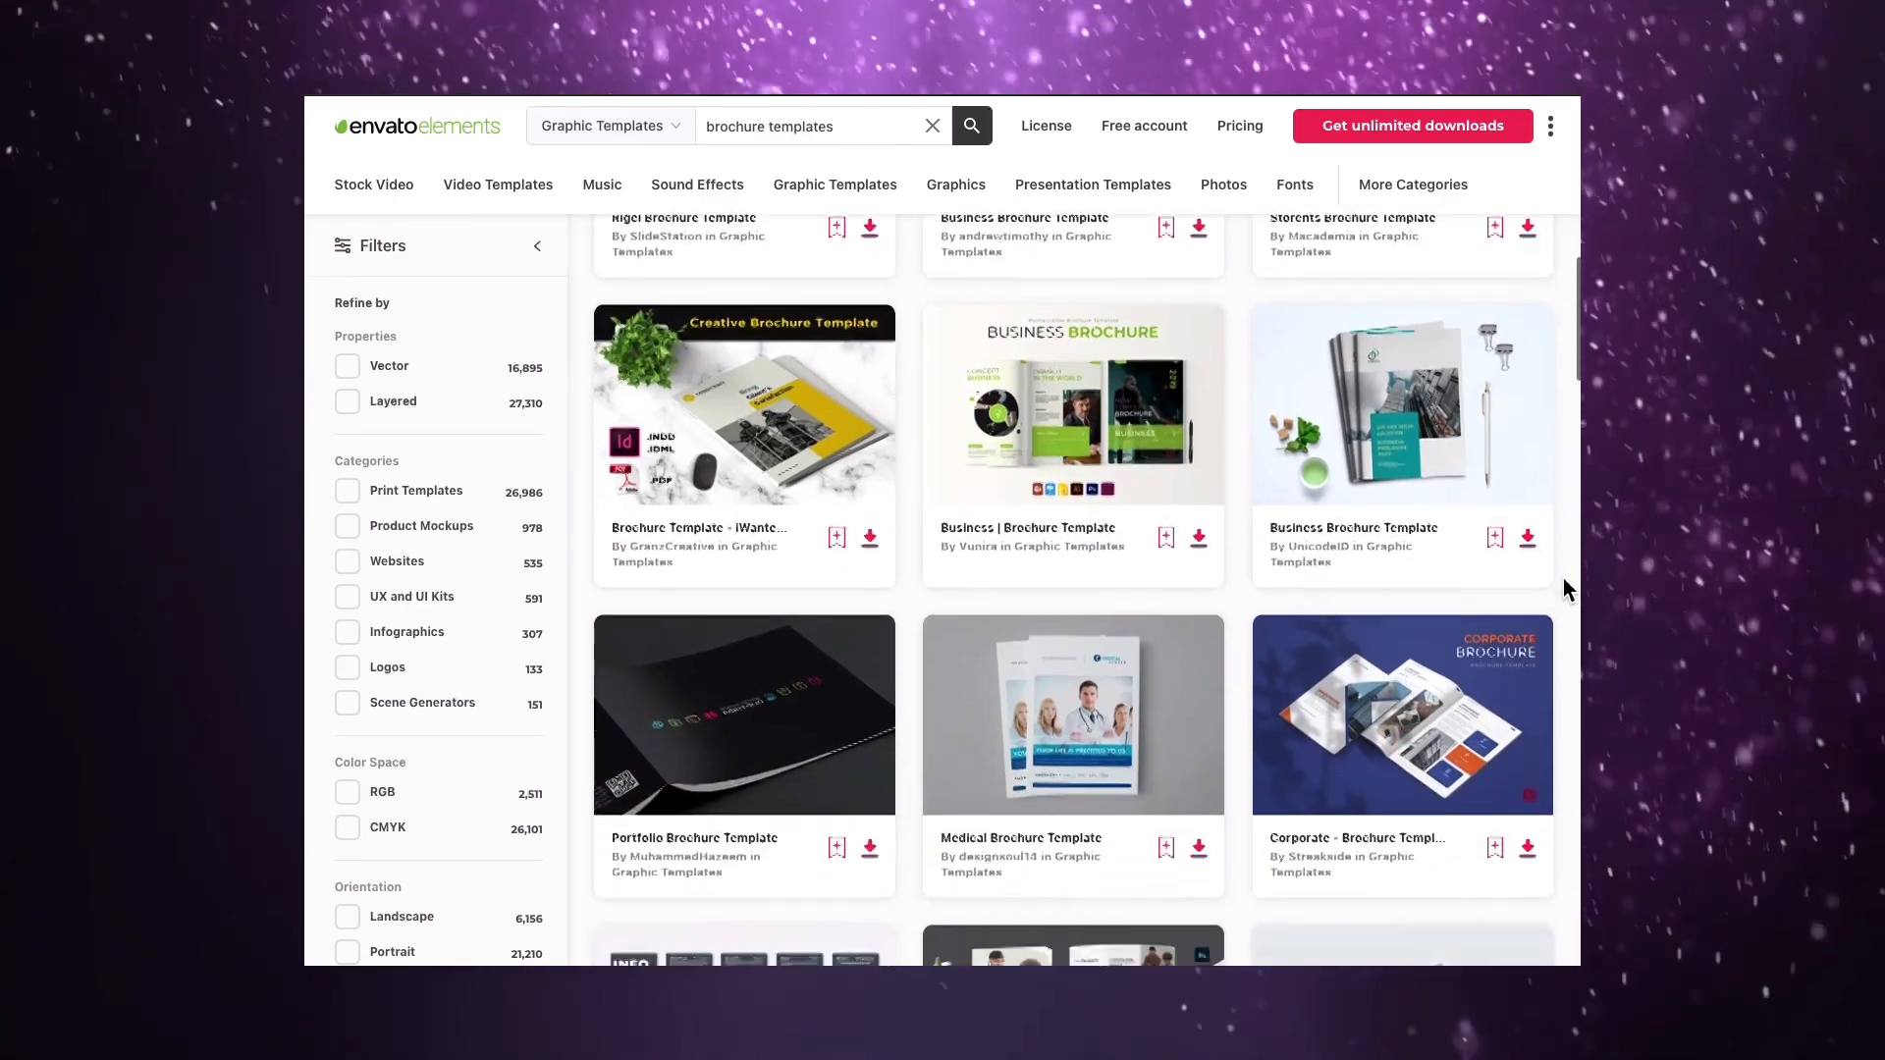
pyautogui.scroll(-2, 1563, 579)
pyautogui.scroll(-5, 1563, 580)
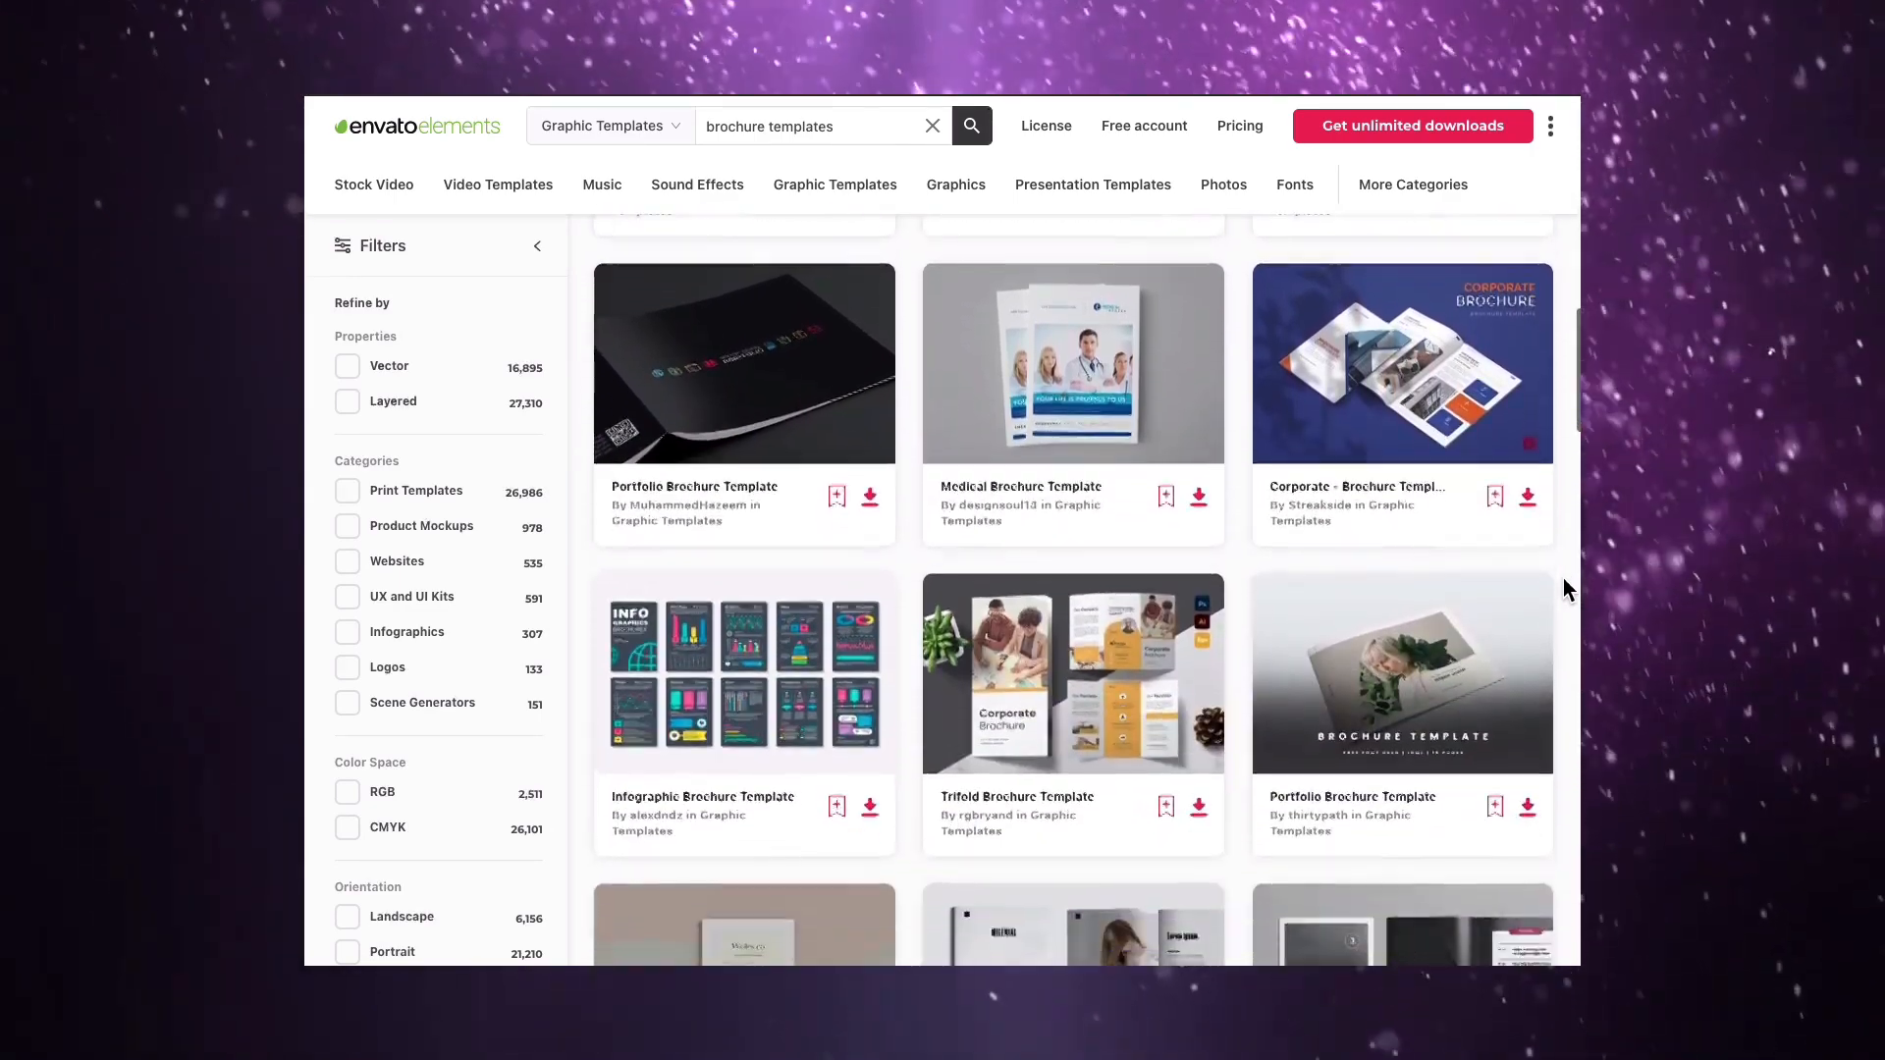
pyautogui.scroll(-4, 1563, 579)
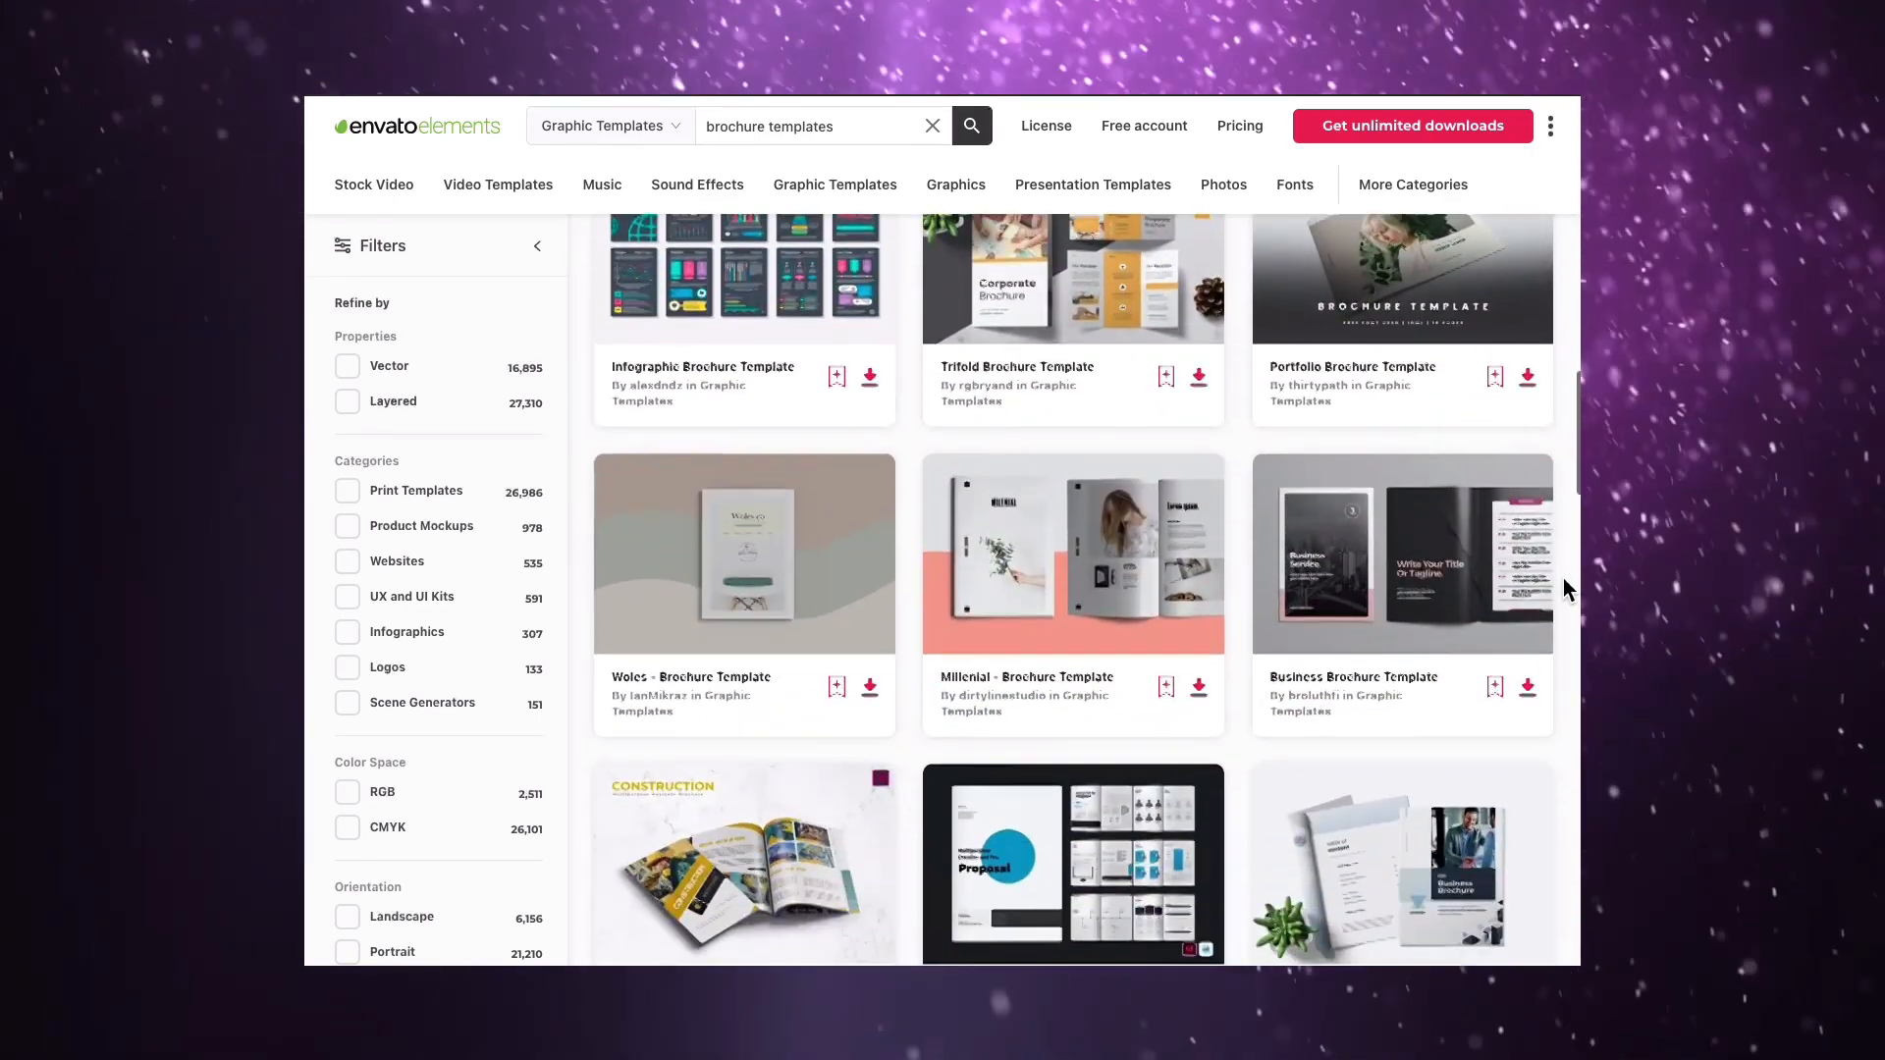
pyautogui.scroll(-3, 1564, 580)
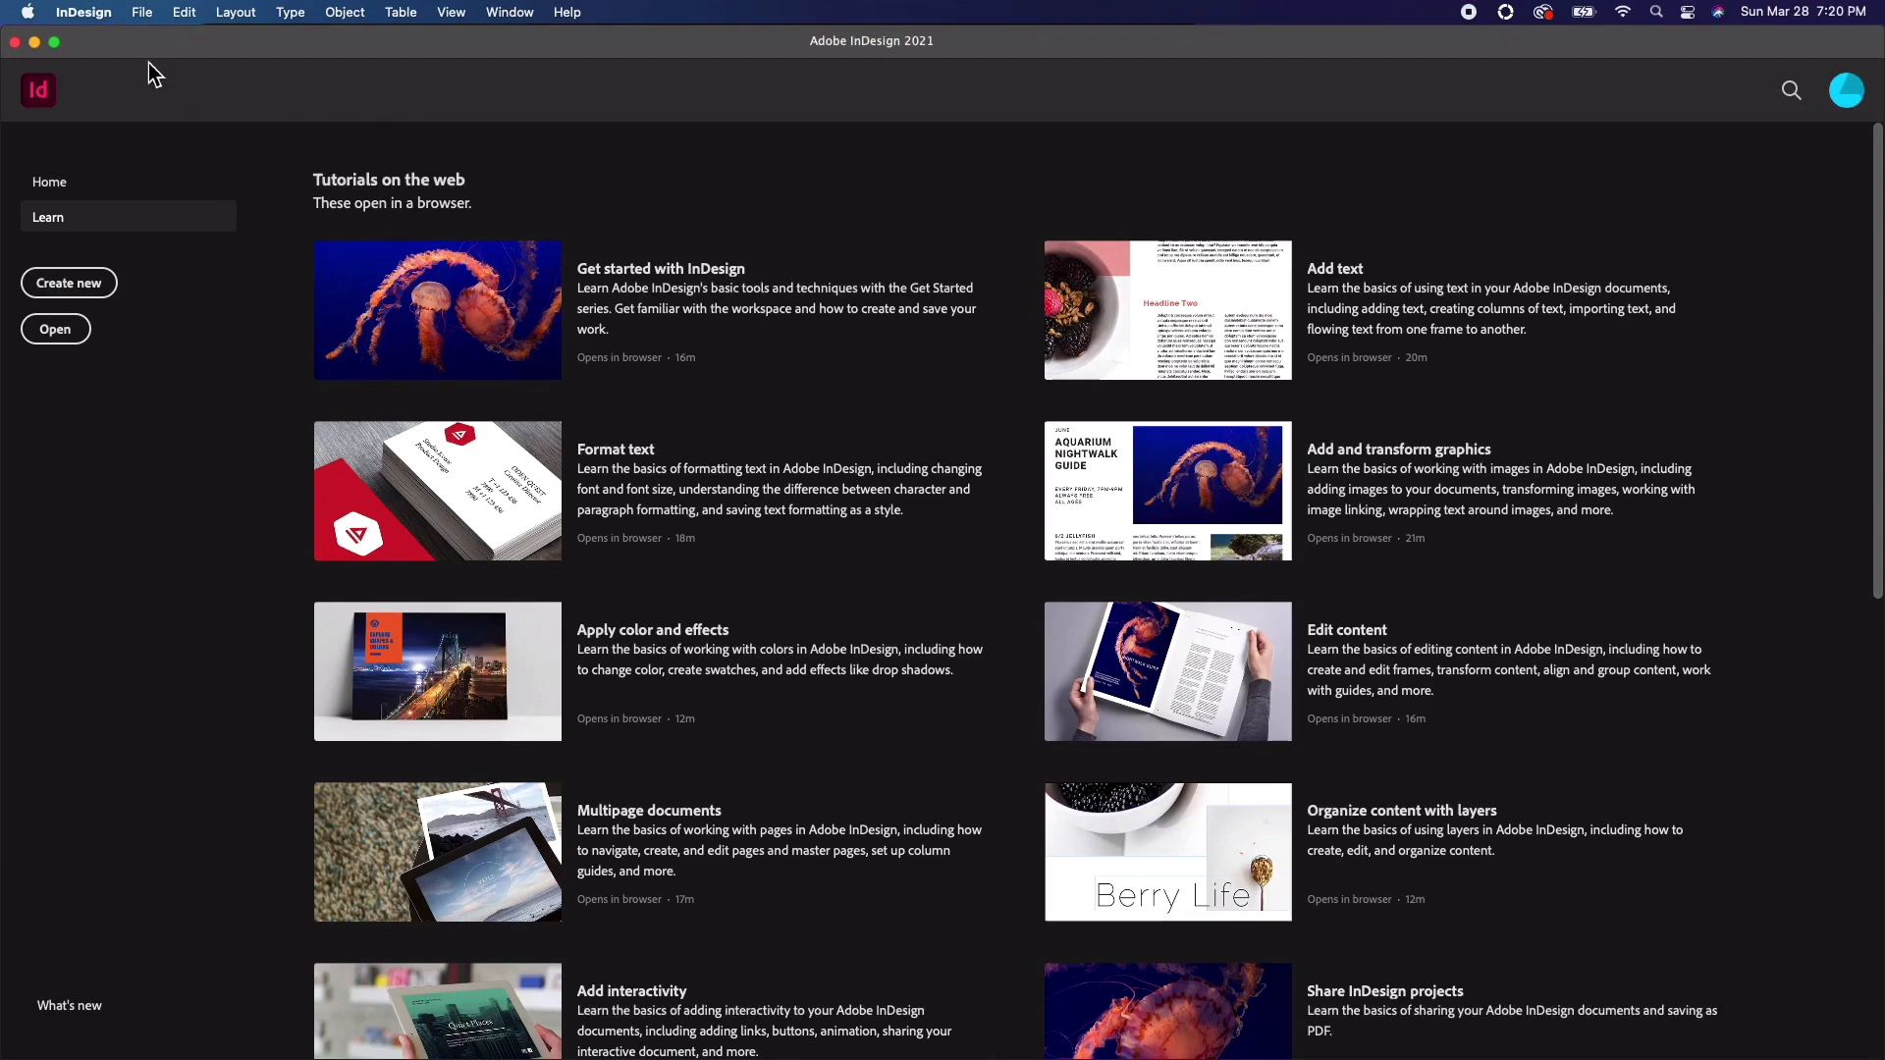
# - In InDesign, create a six-page document in millimetres, 94.13 x 215.9 mm, with non-facing pages, 10 mm margins and 3 mm bleed
pyautogui.click(144, 12)
pyautogui.moveTo(186, 40)
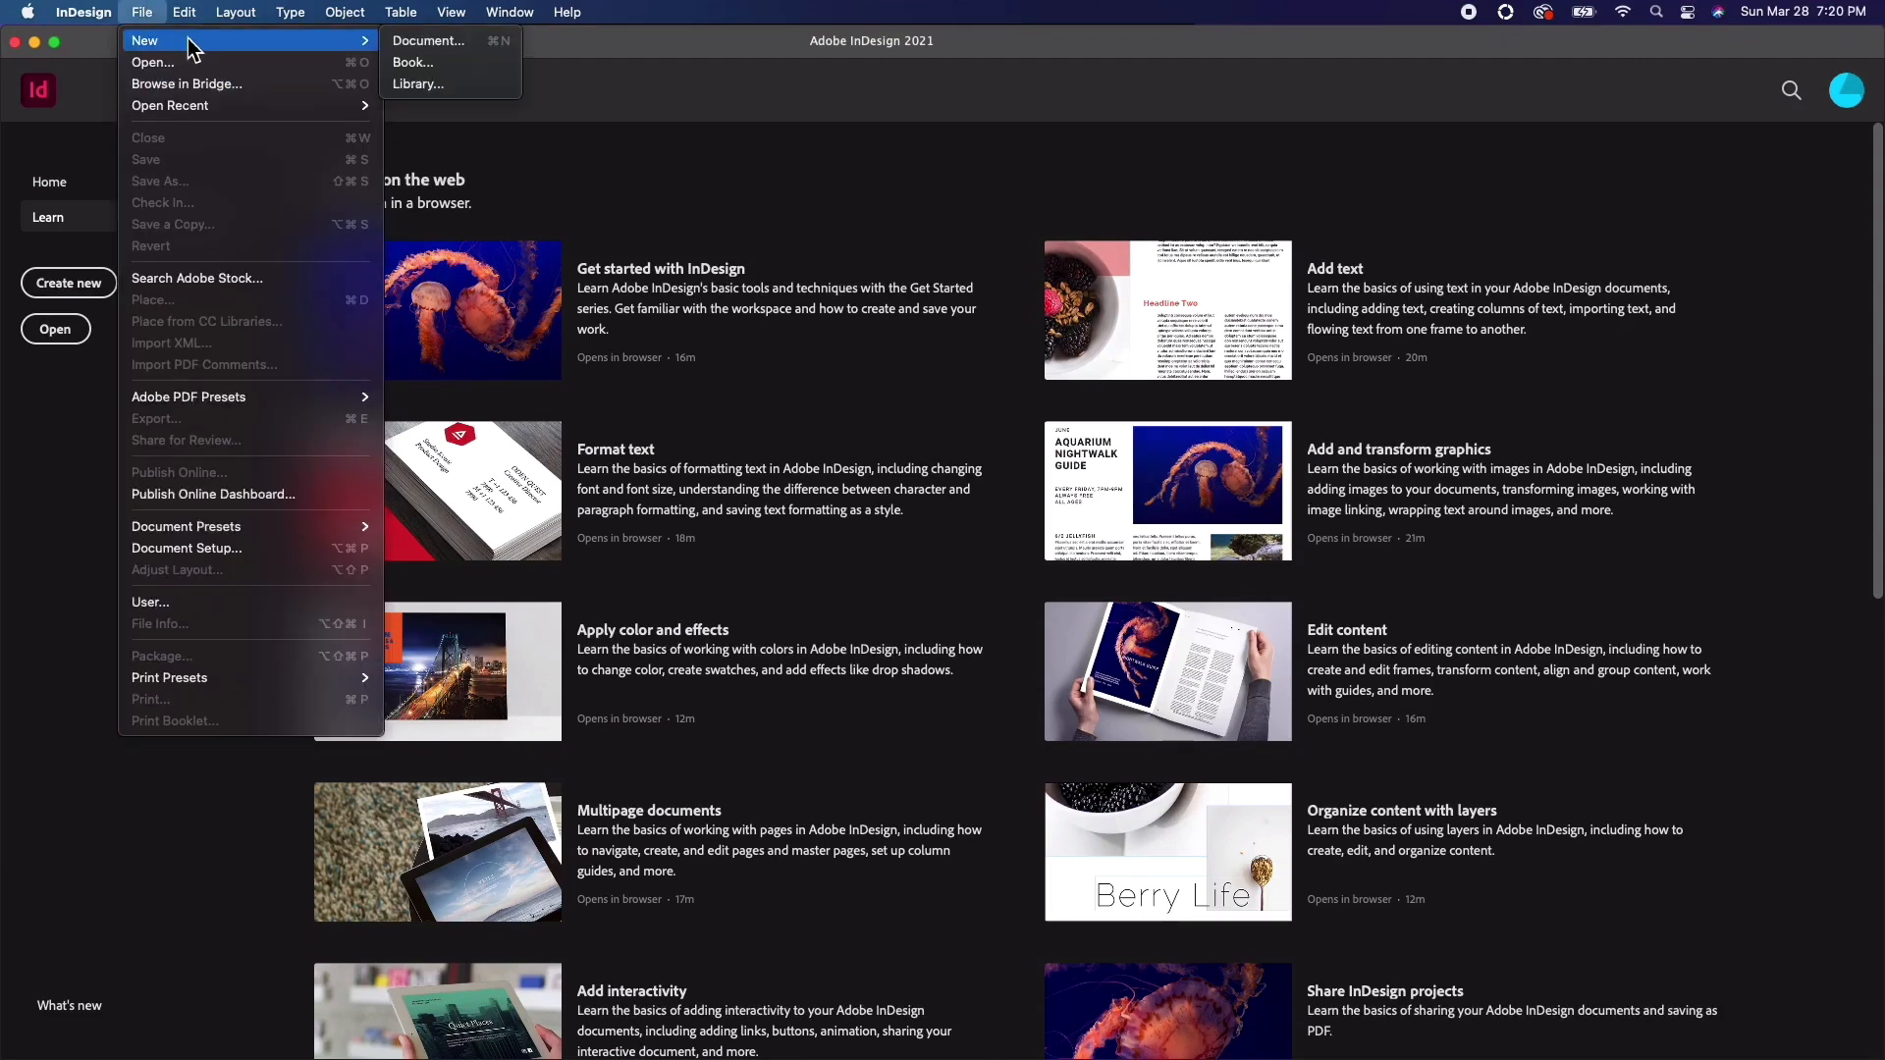
pyautogui.click(422, 39)
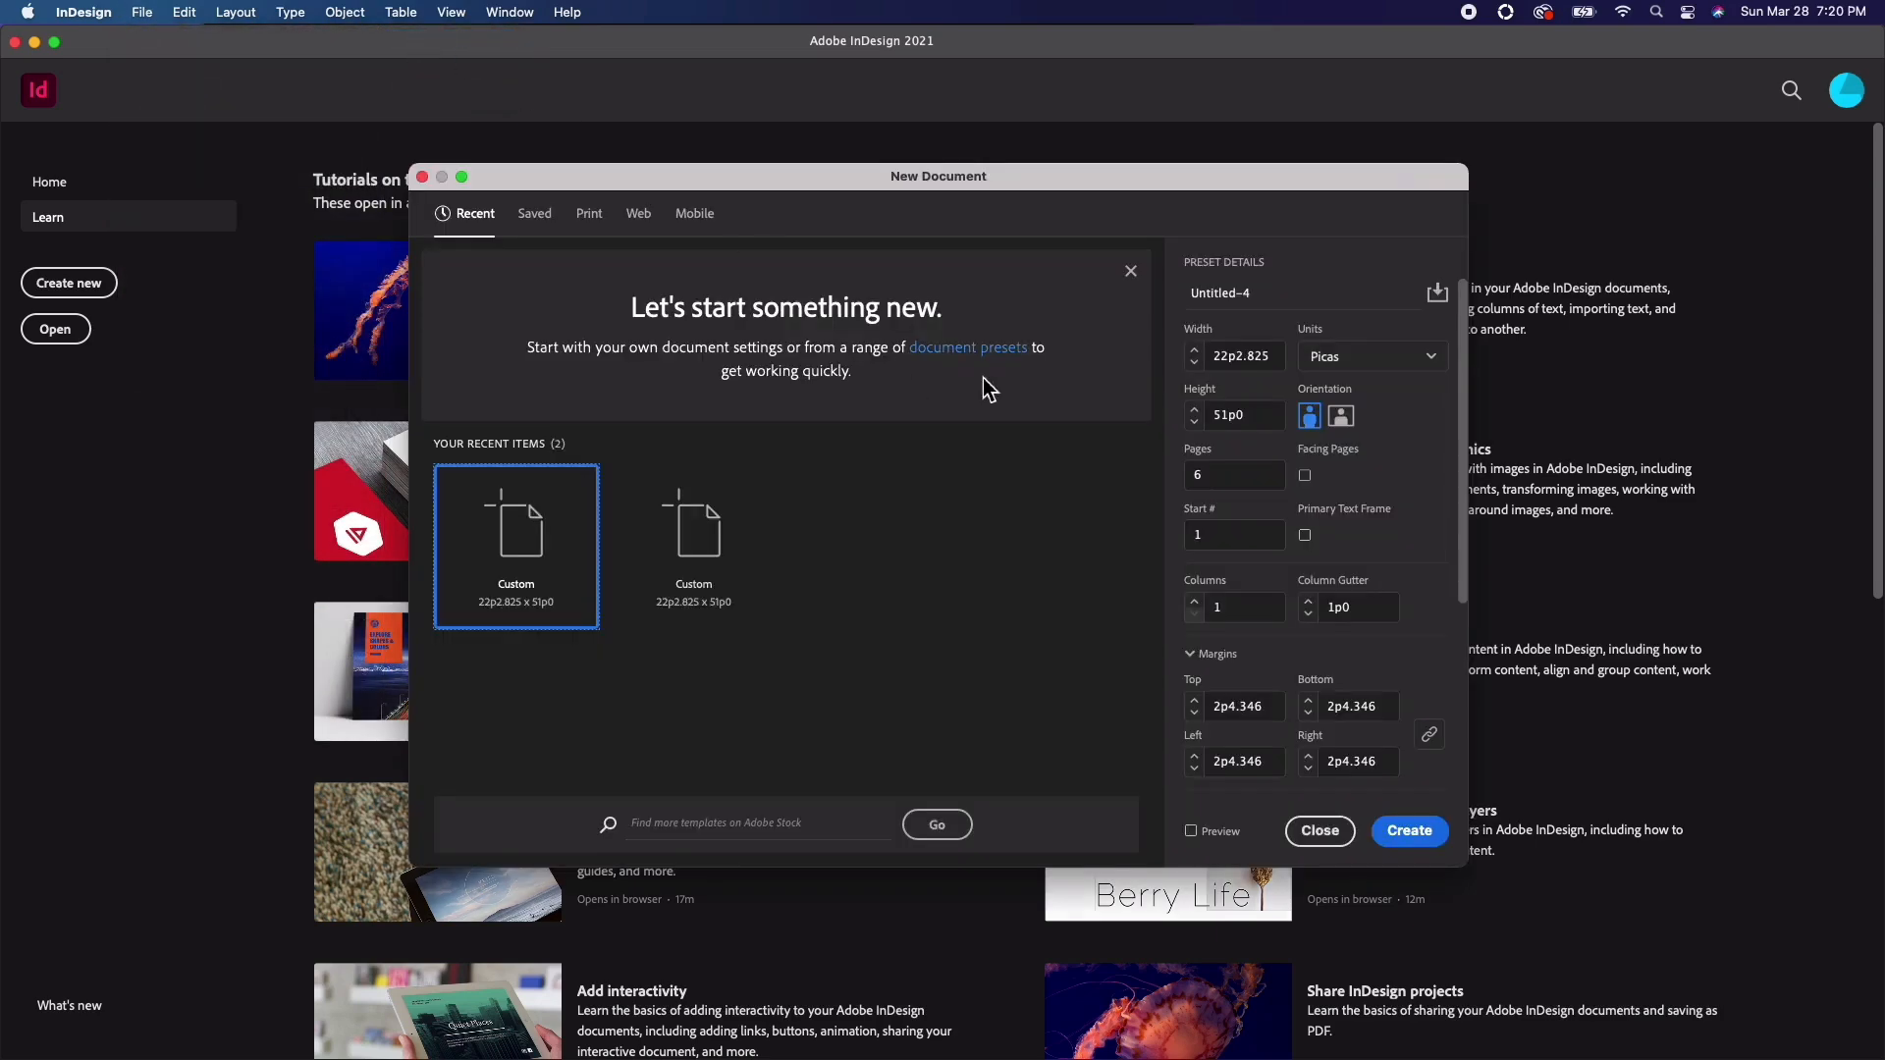
pyautogui.click(1371, 380)
pyautogui.click(1335, 485)
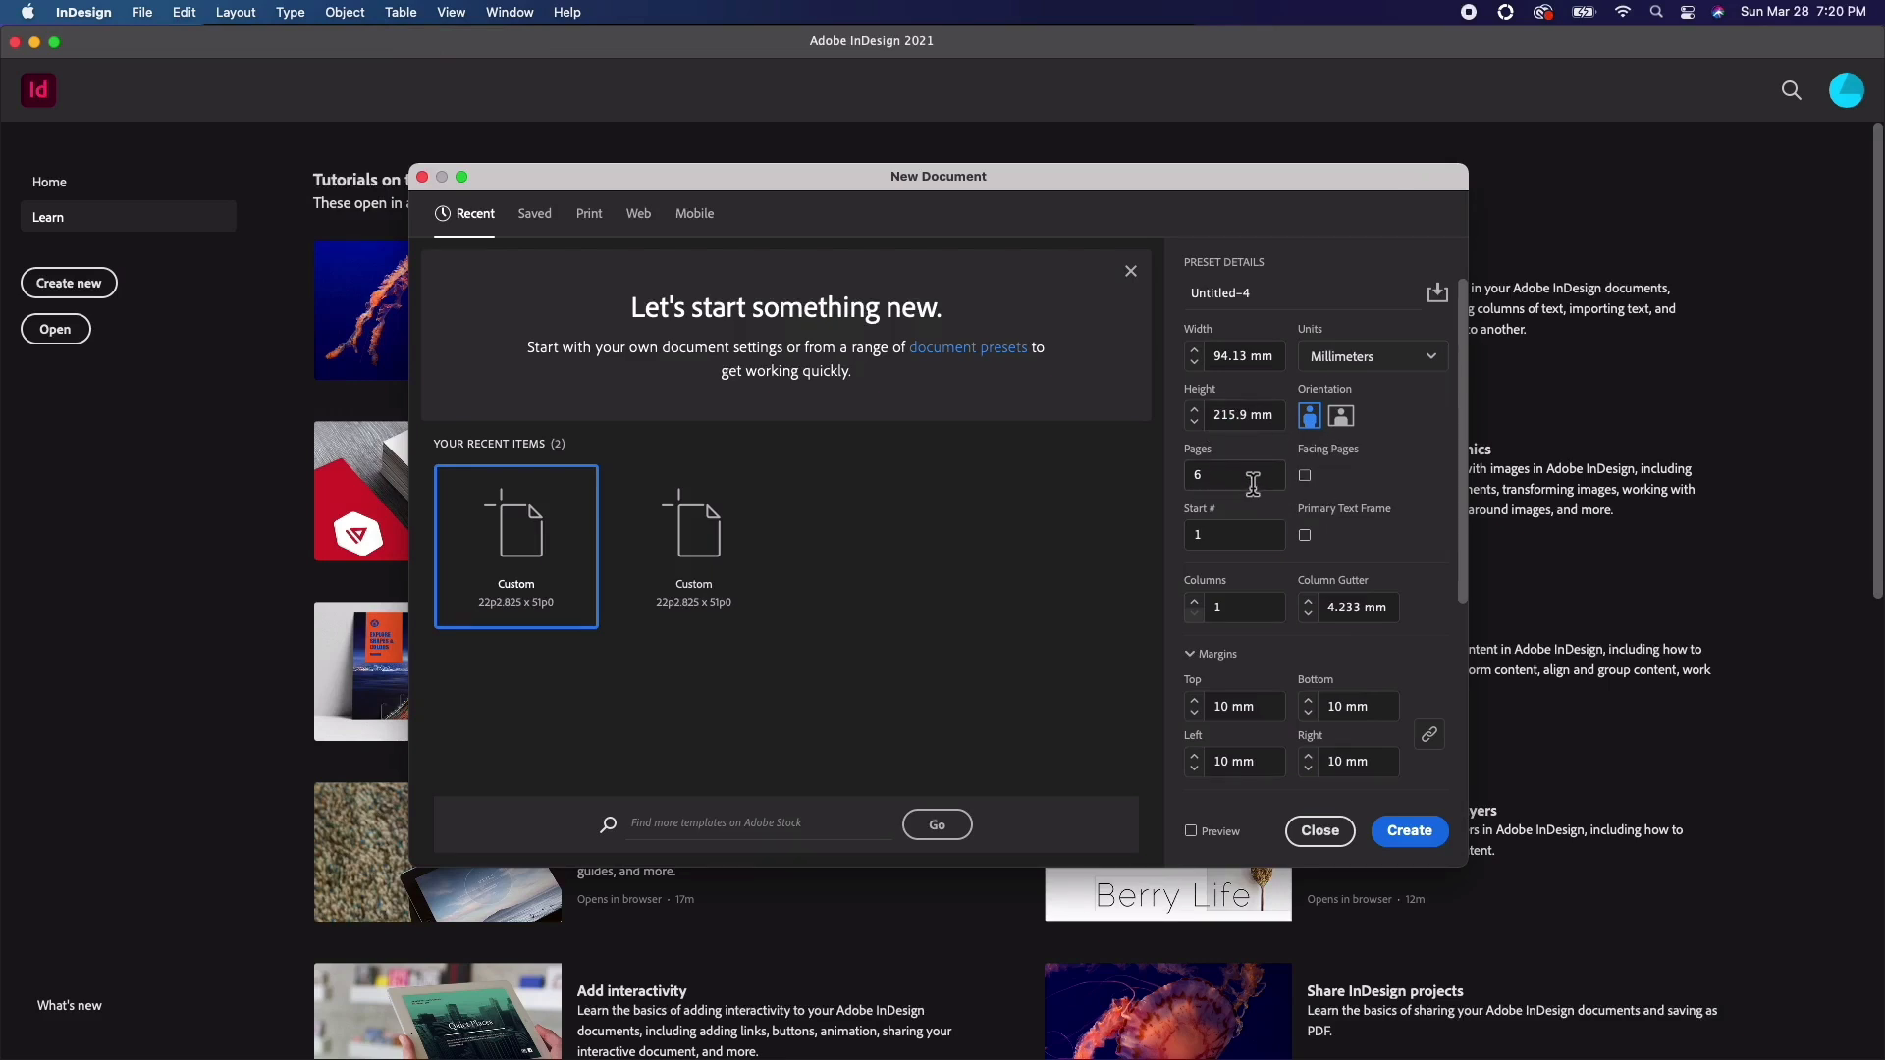
pyautogui.scroll(-5, 1415, 656)
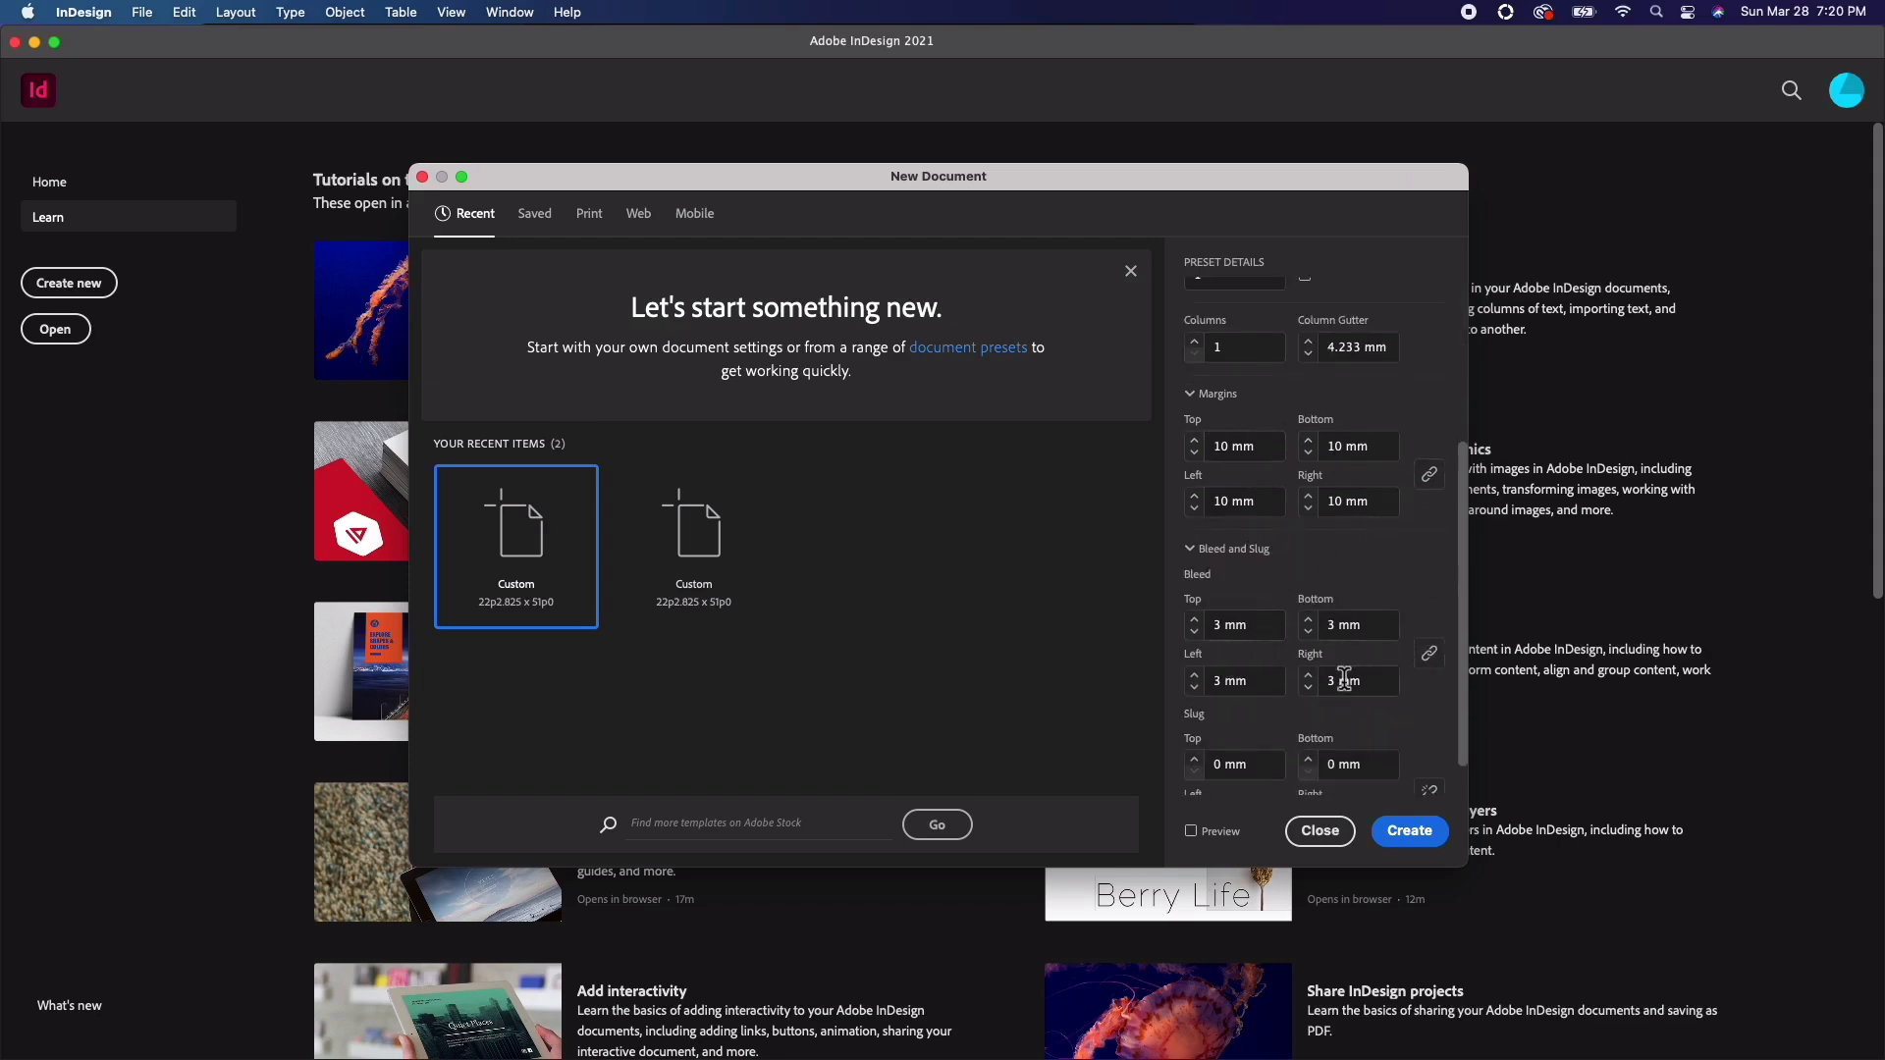
pyautogui.click(1409, 829)
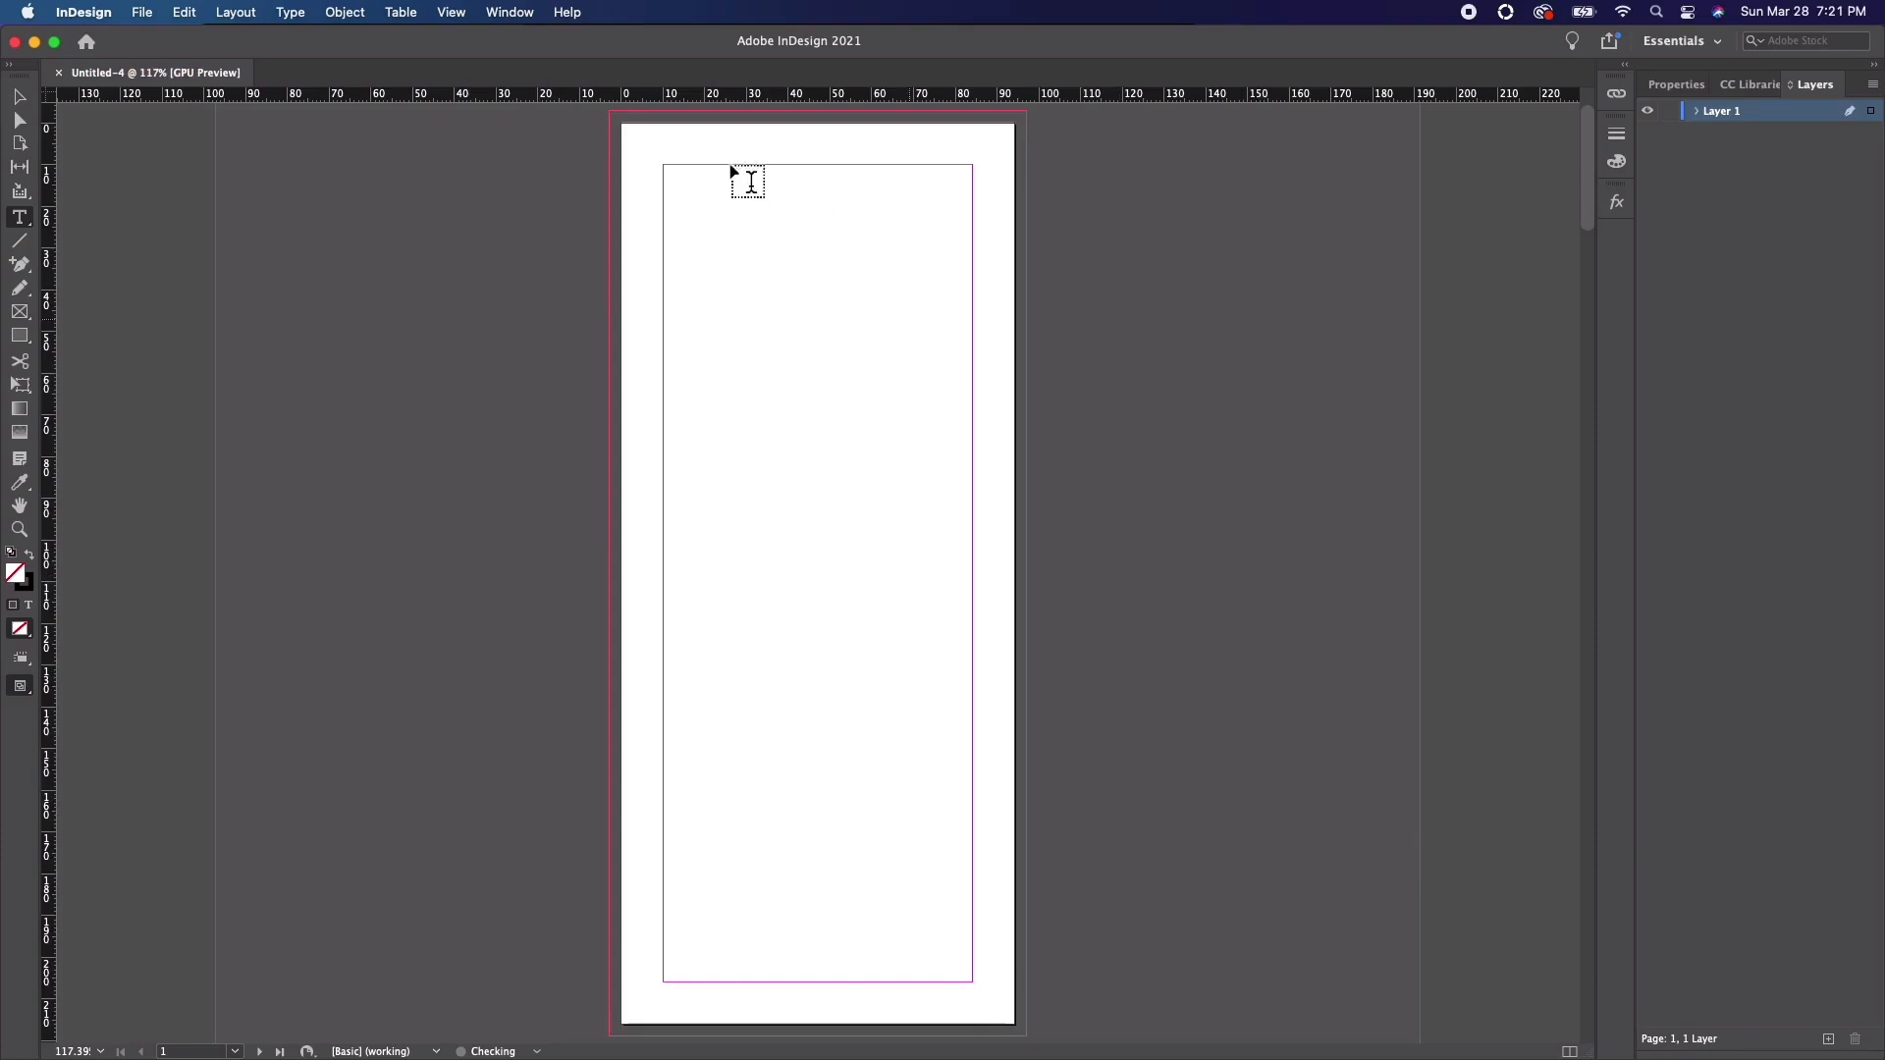
# - Show the document's pages and create a master with prefix B based on A-Master, 91.13 mm wide
pyautogui.click(513, 14)
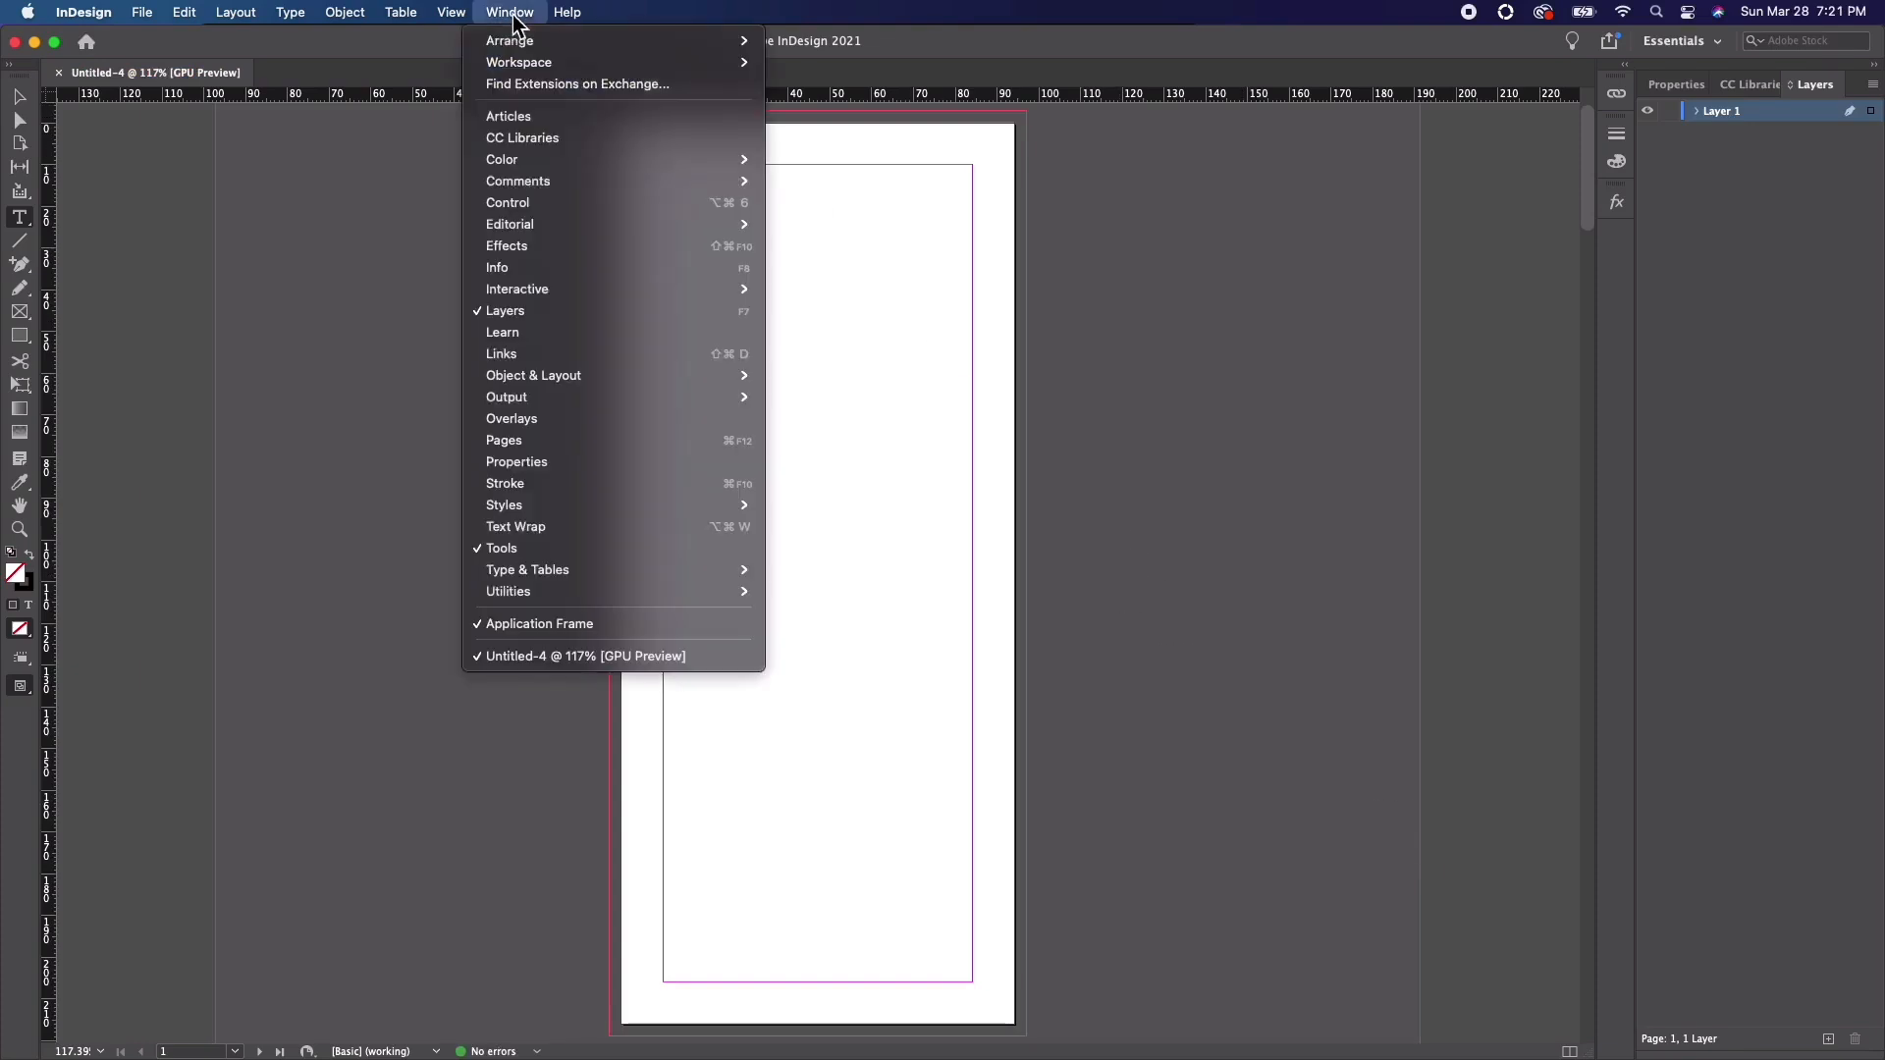
pyautogui.click(513, 440)
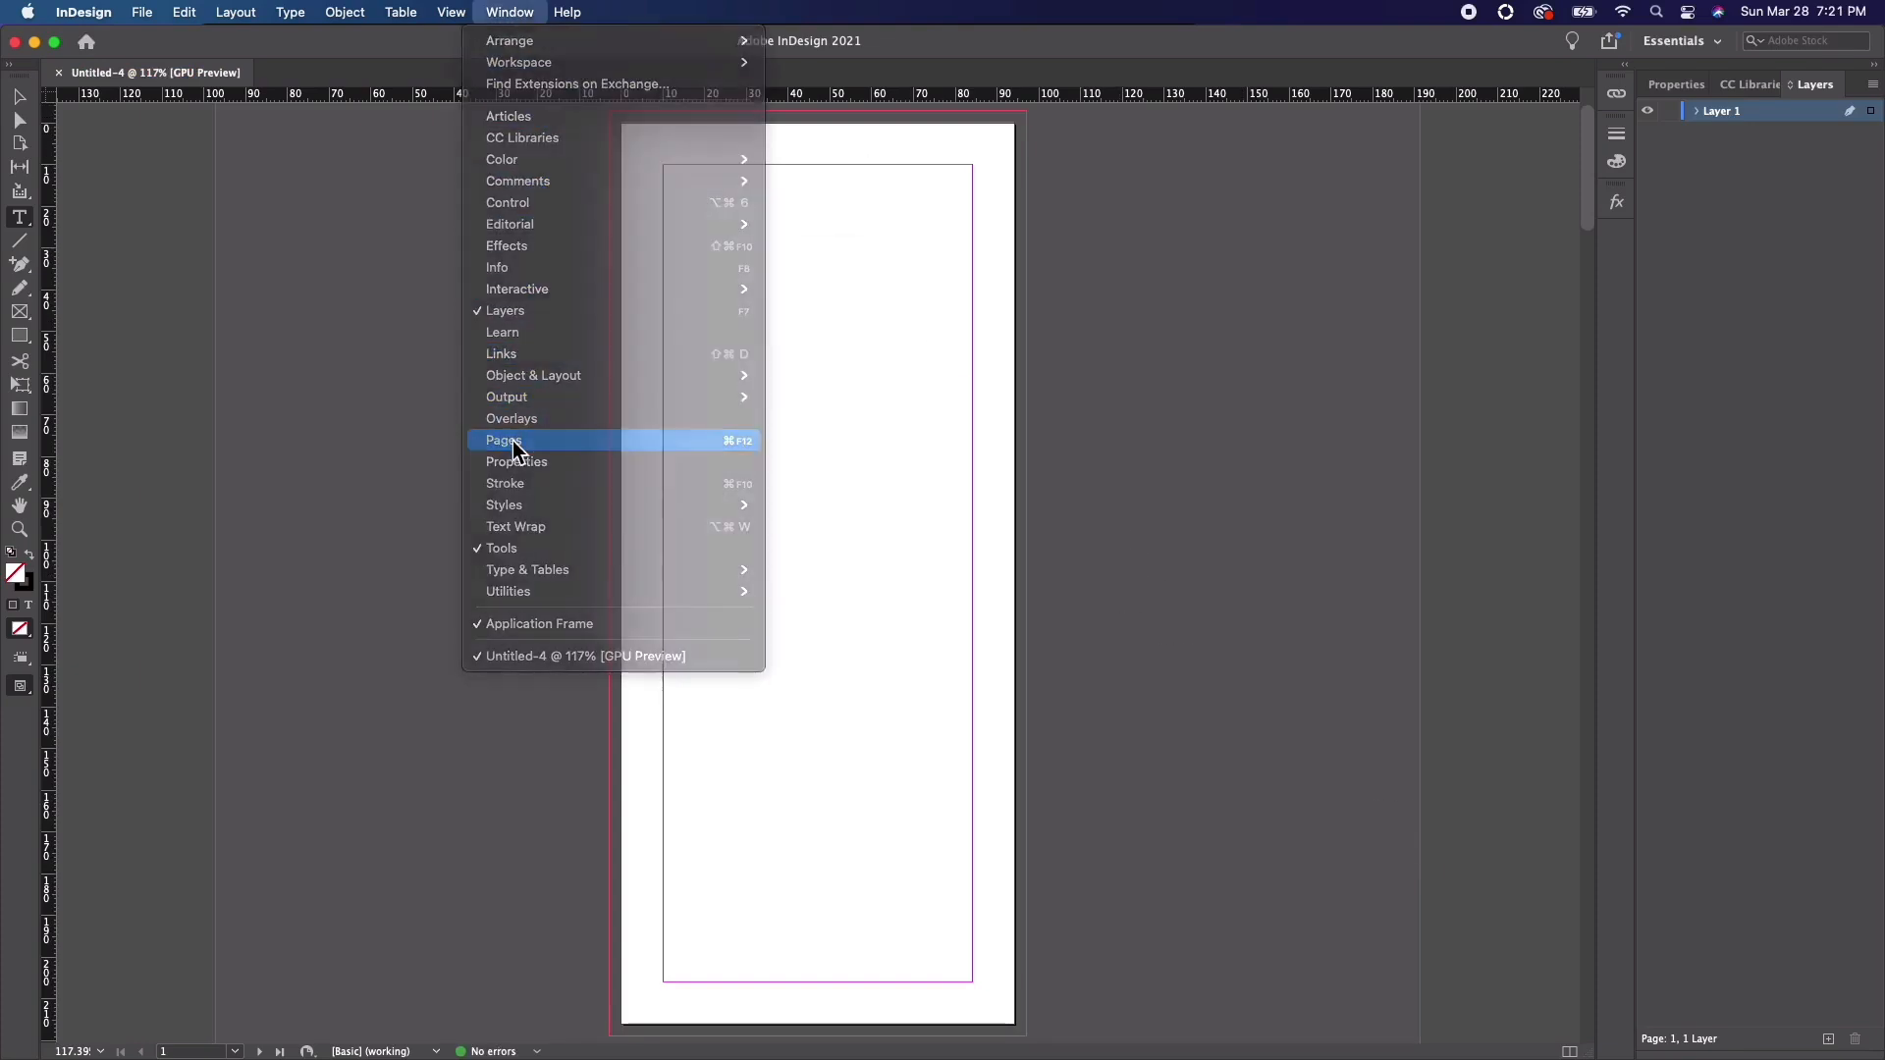
pyautogui.rightClick(1165, 283)
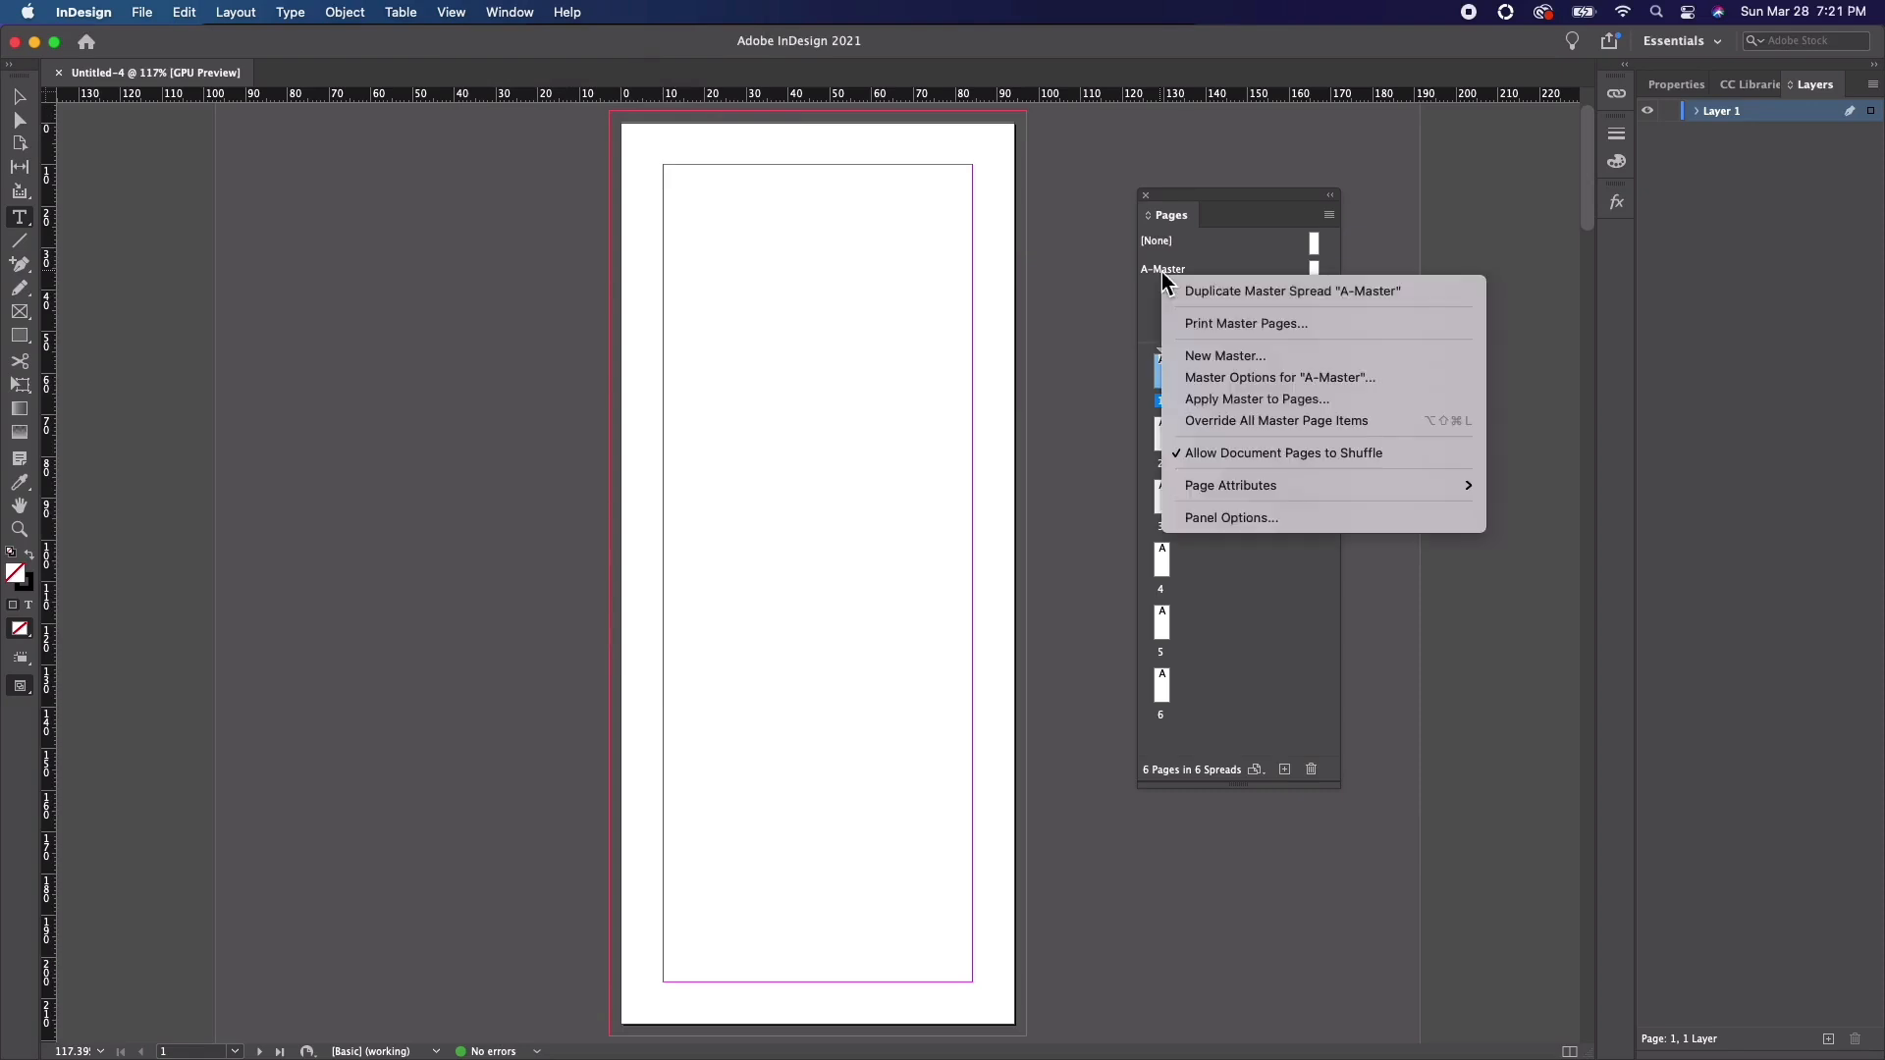
pyautogui.click(1218, 352)
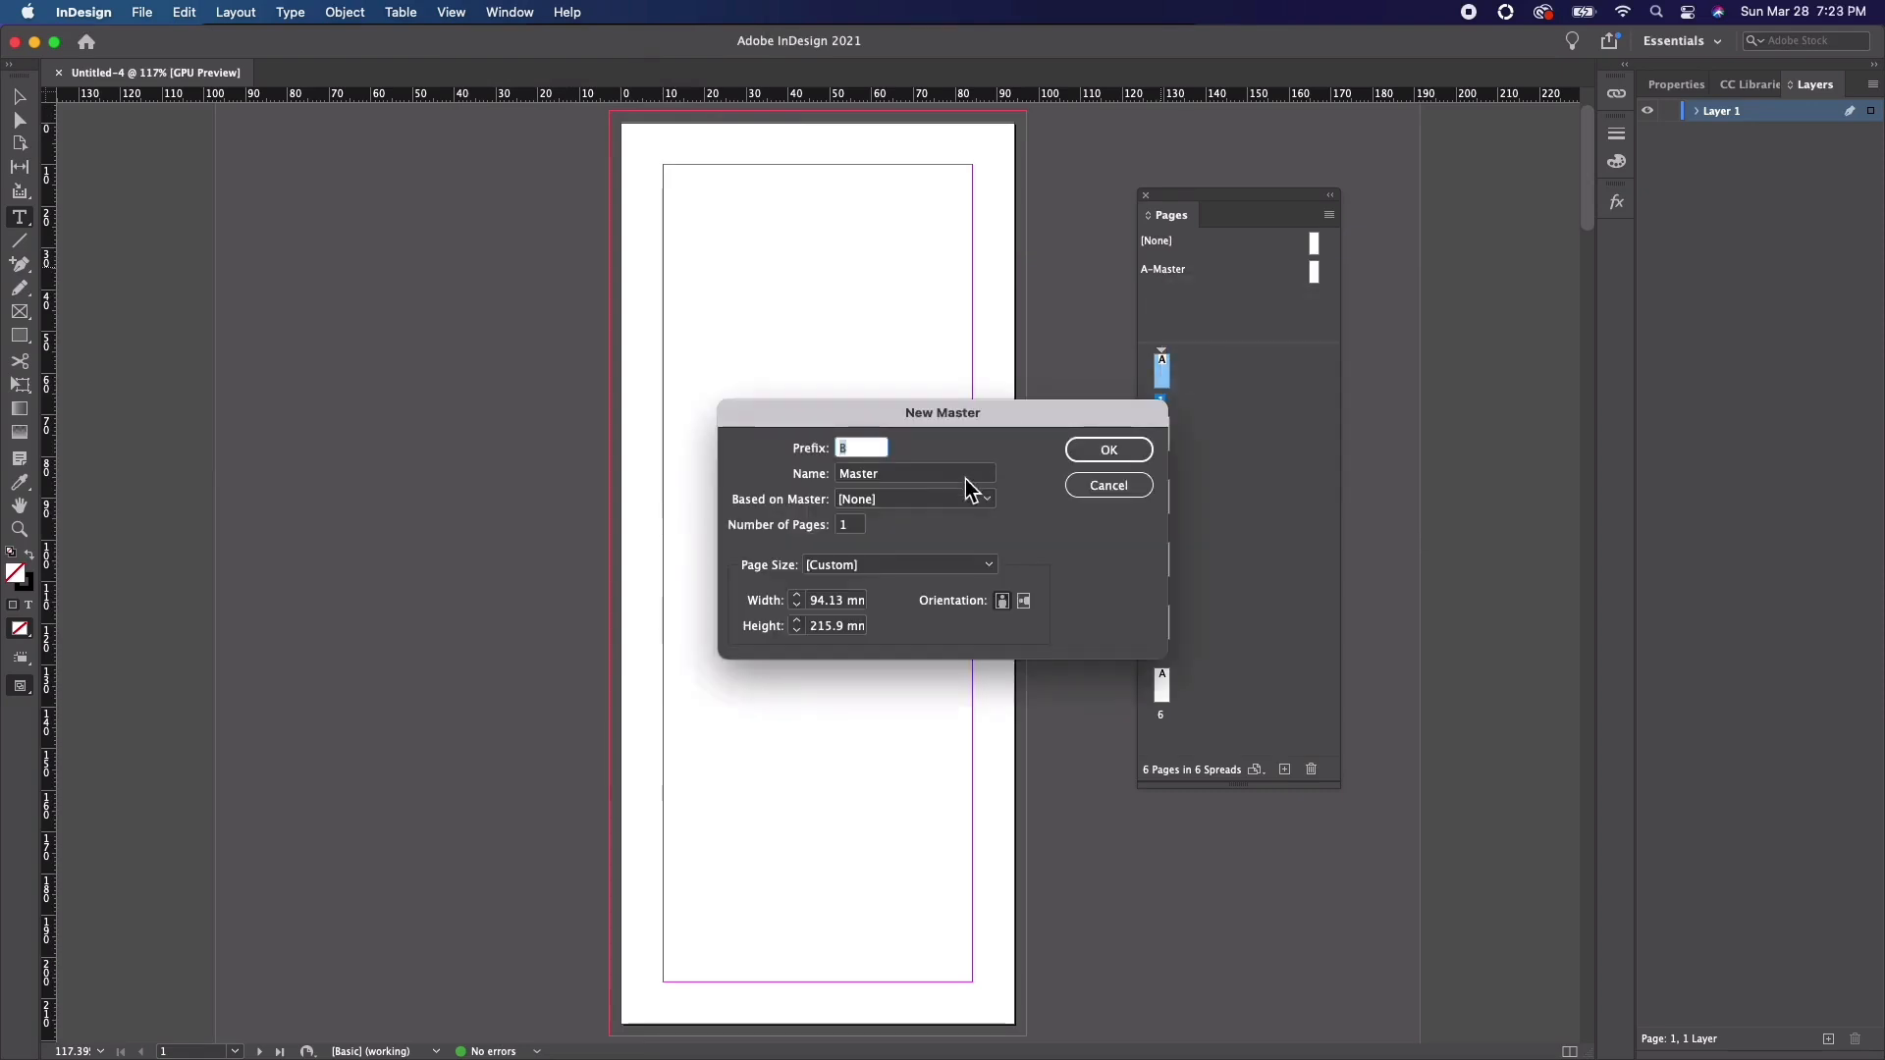
pyautogui.click(892, 502)
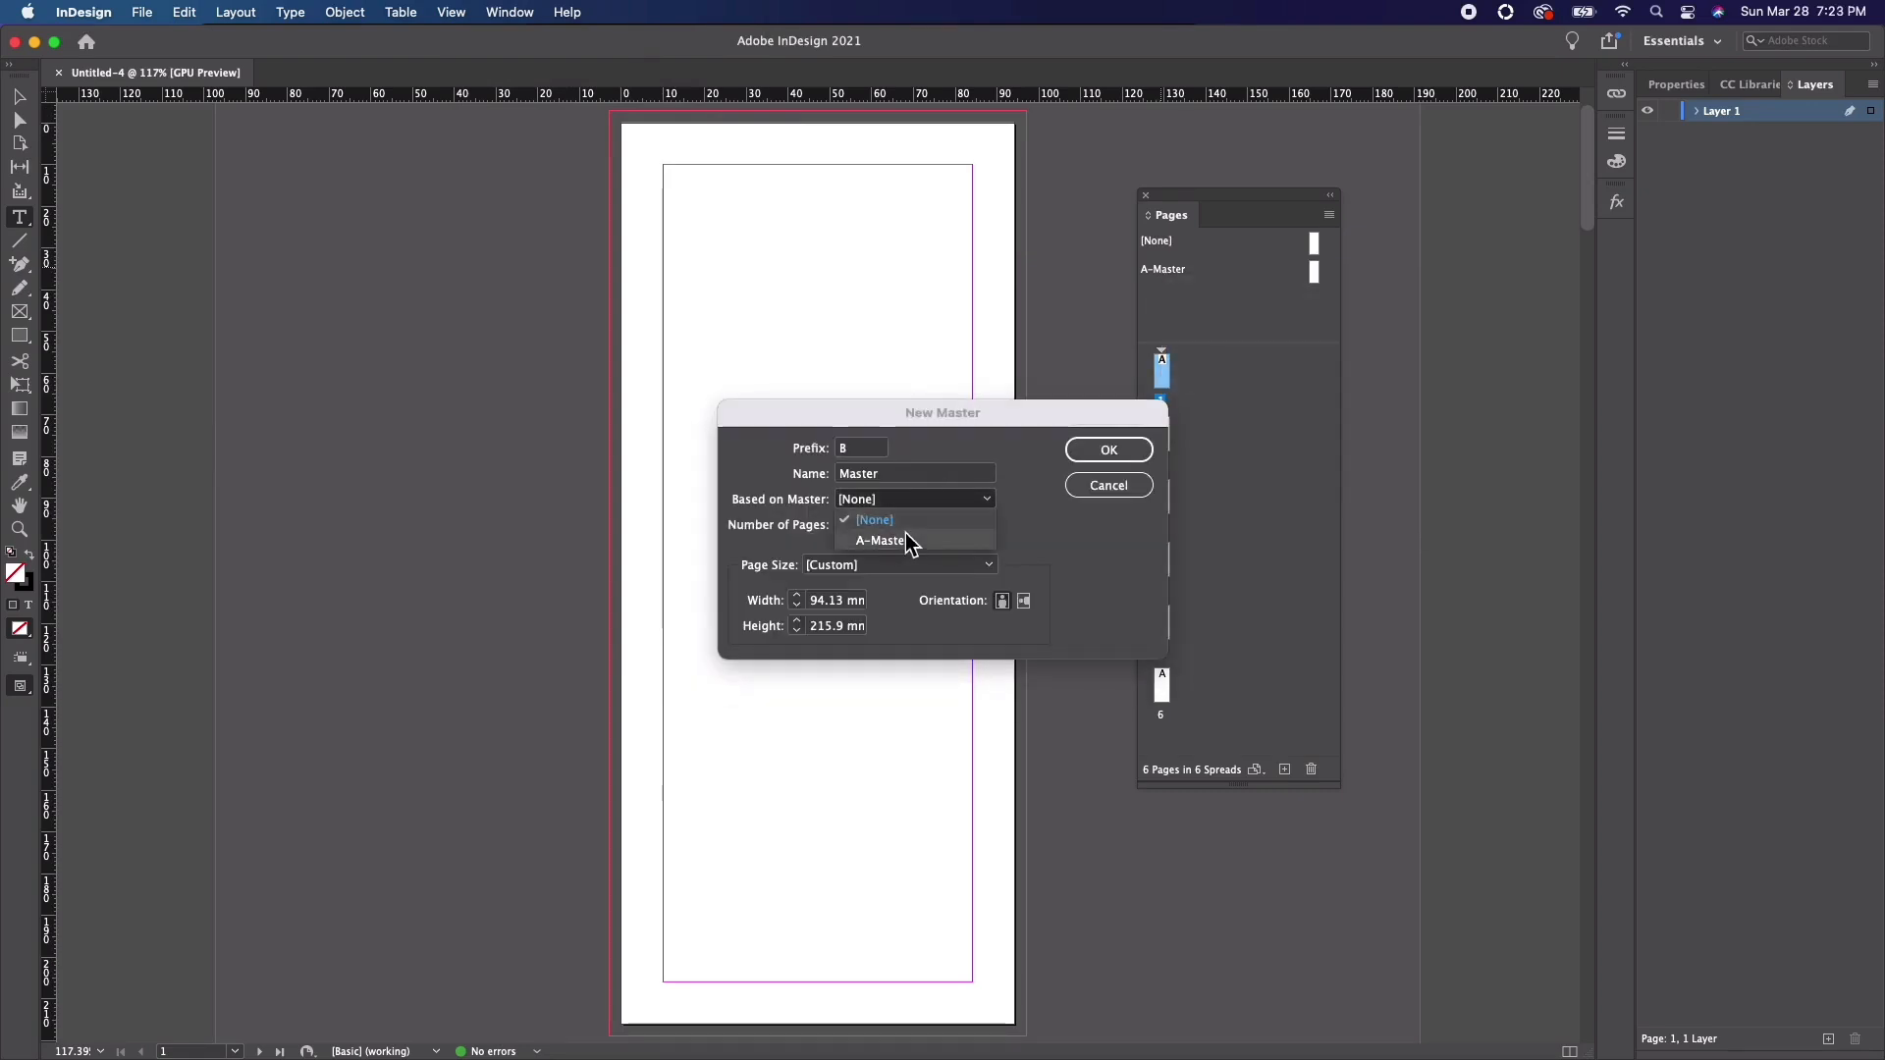
pyautogui.click(906, 542)
pyautogui.click(827, 603)
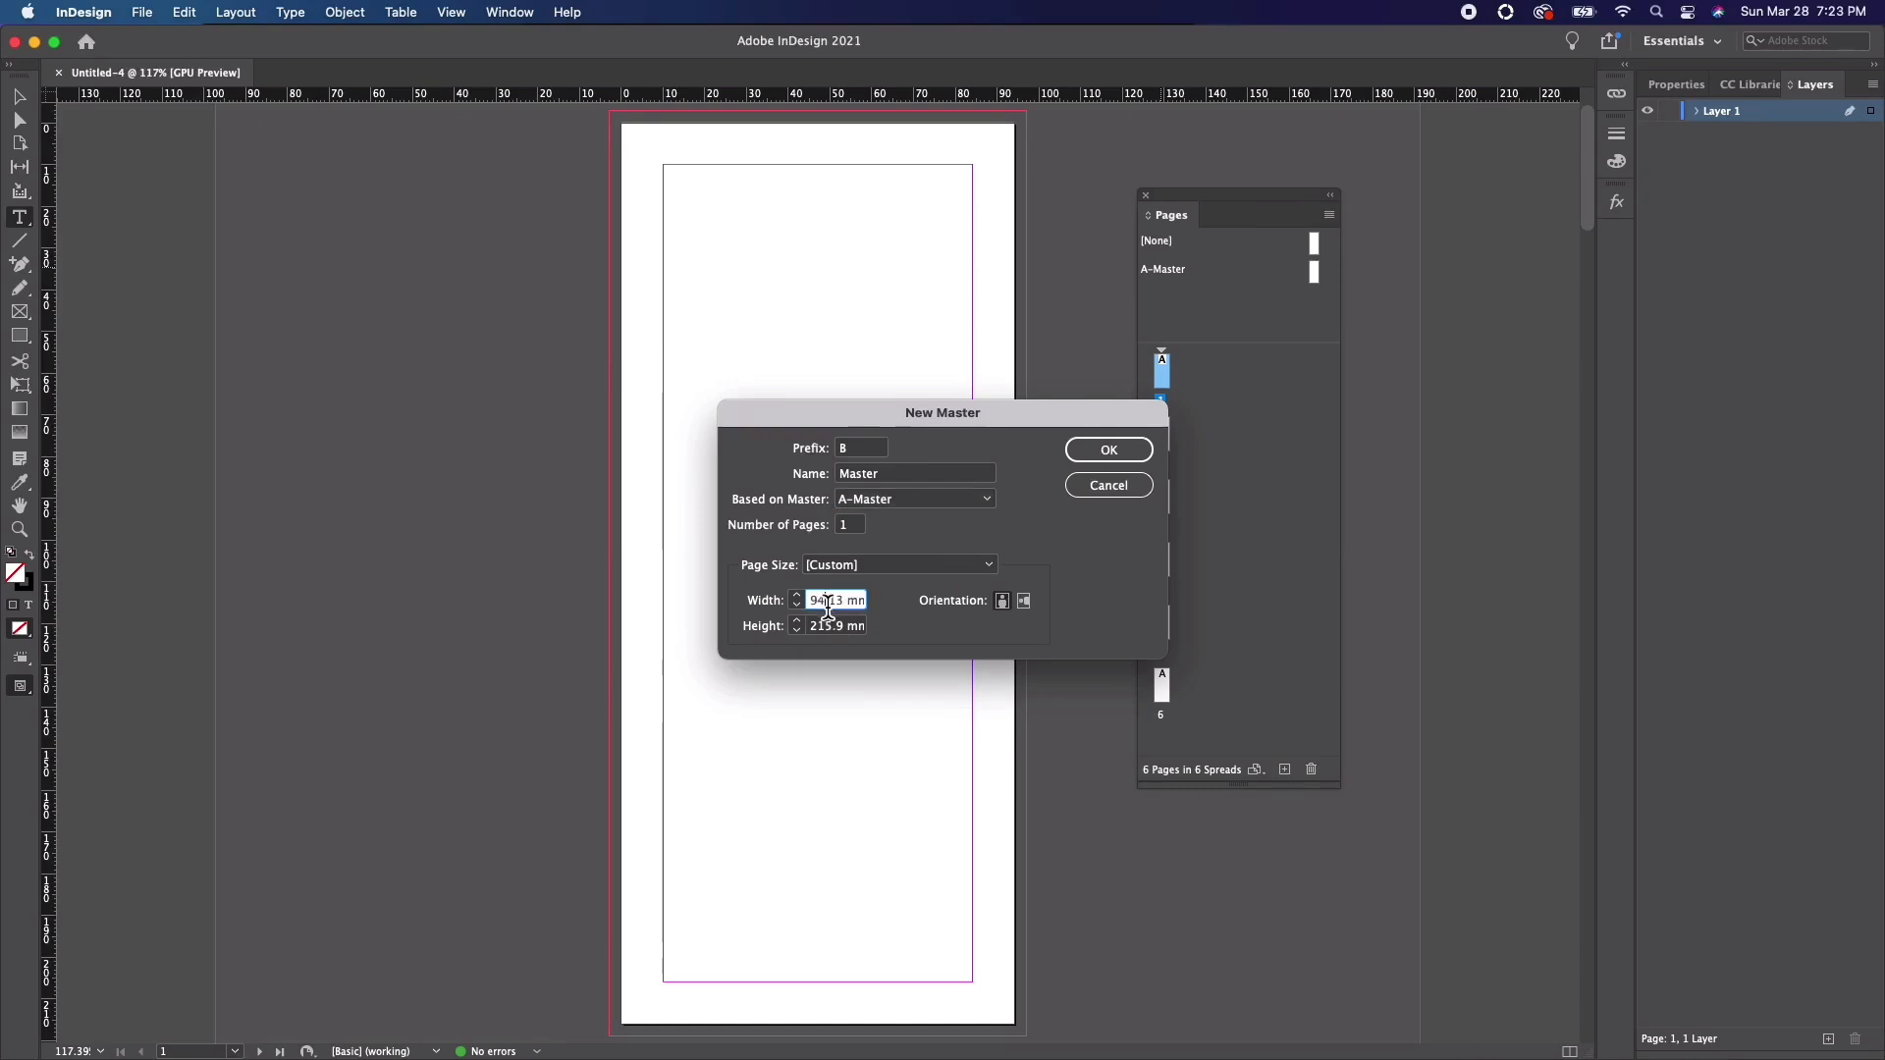
pyautogui.click(827, 603)
pyautogui.press('BackSpace')
pyautogui.write('1')
pyautogui.click(1108, 449)
# - Apply B-Master to pages 1 and 6, resizing them to the master page size
pyautogui.rightClick(1171, 300)
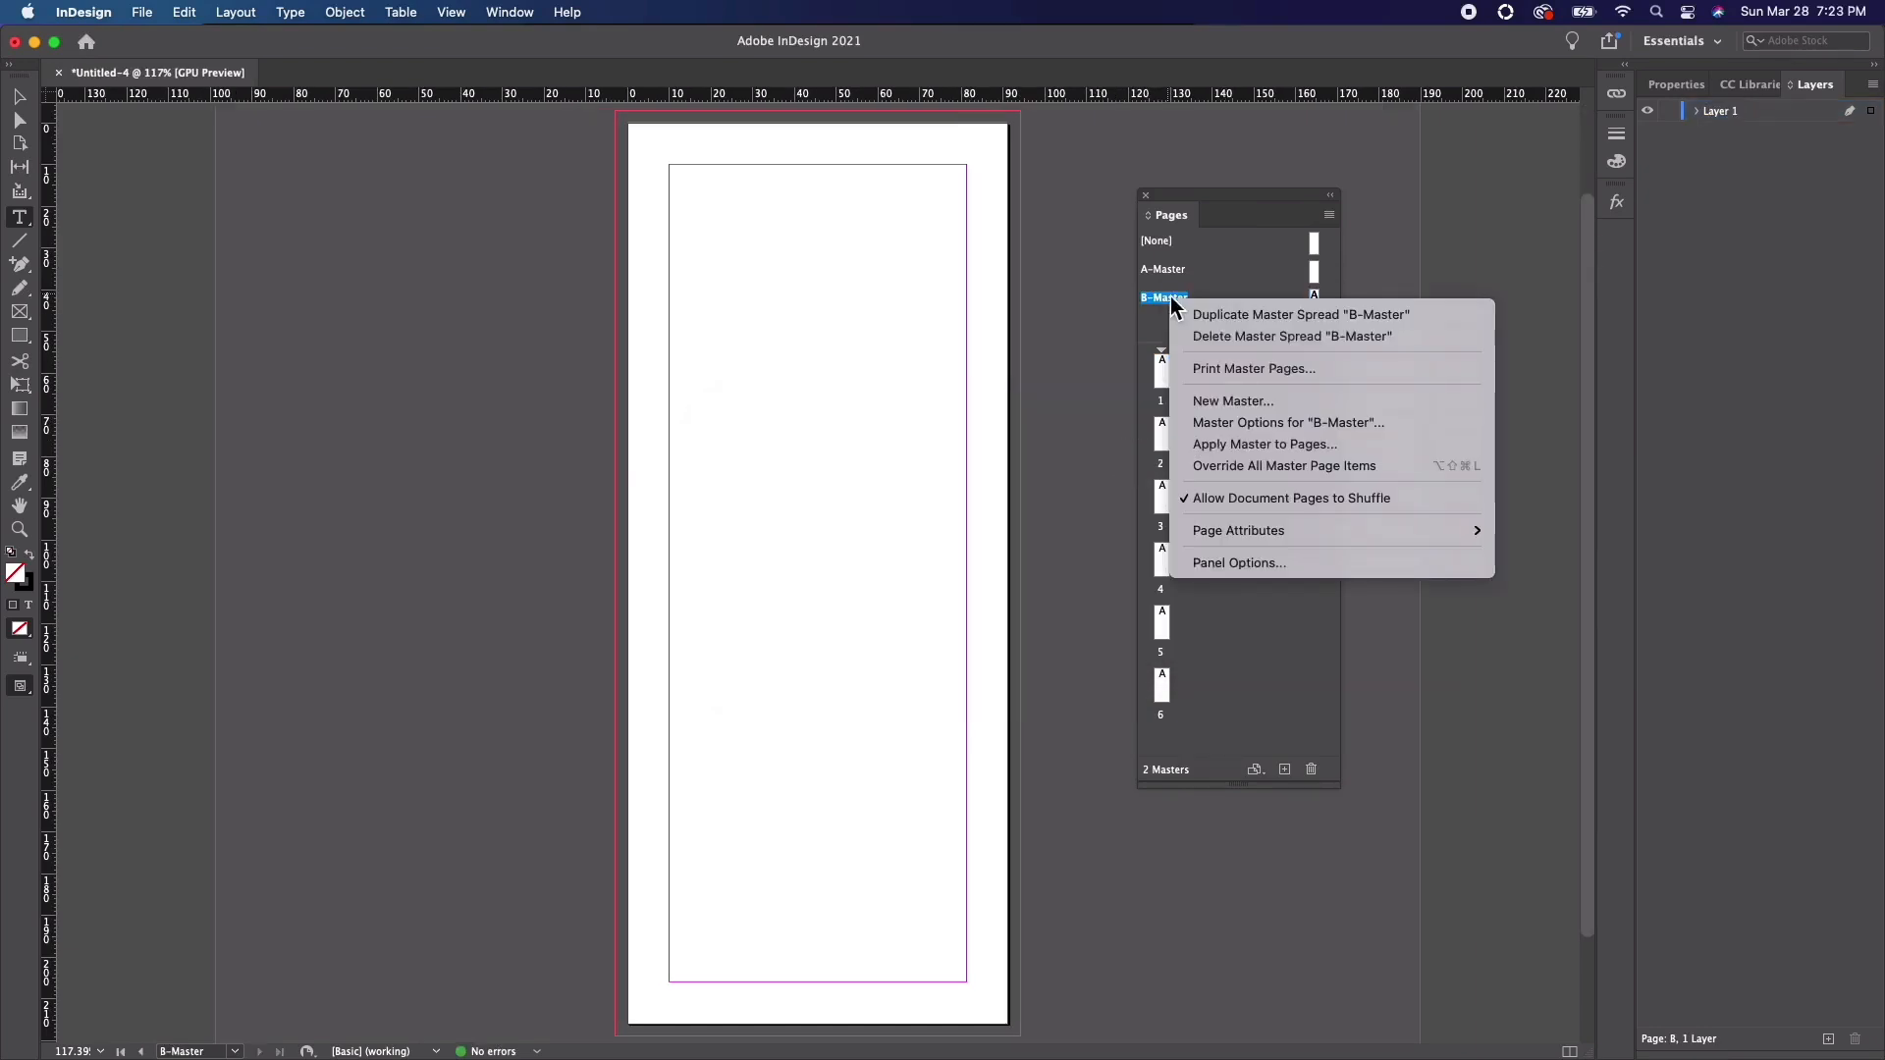
pyautogui.click(1237, 444)
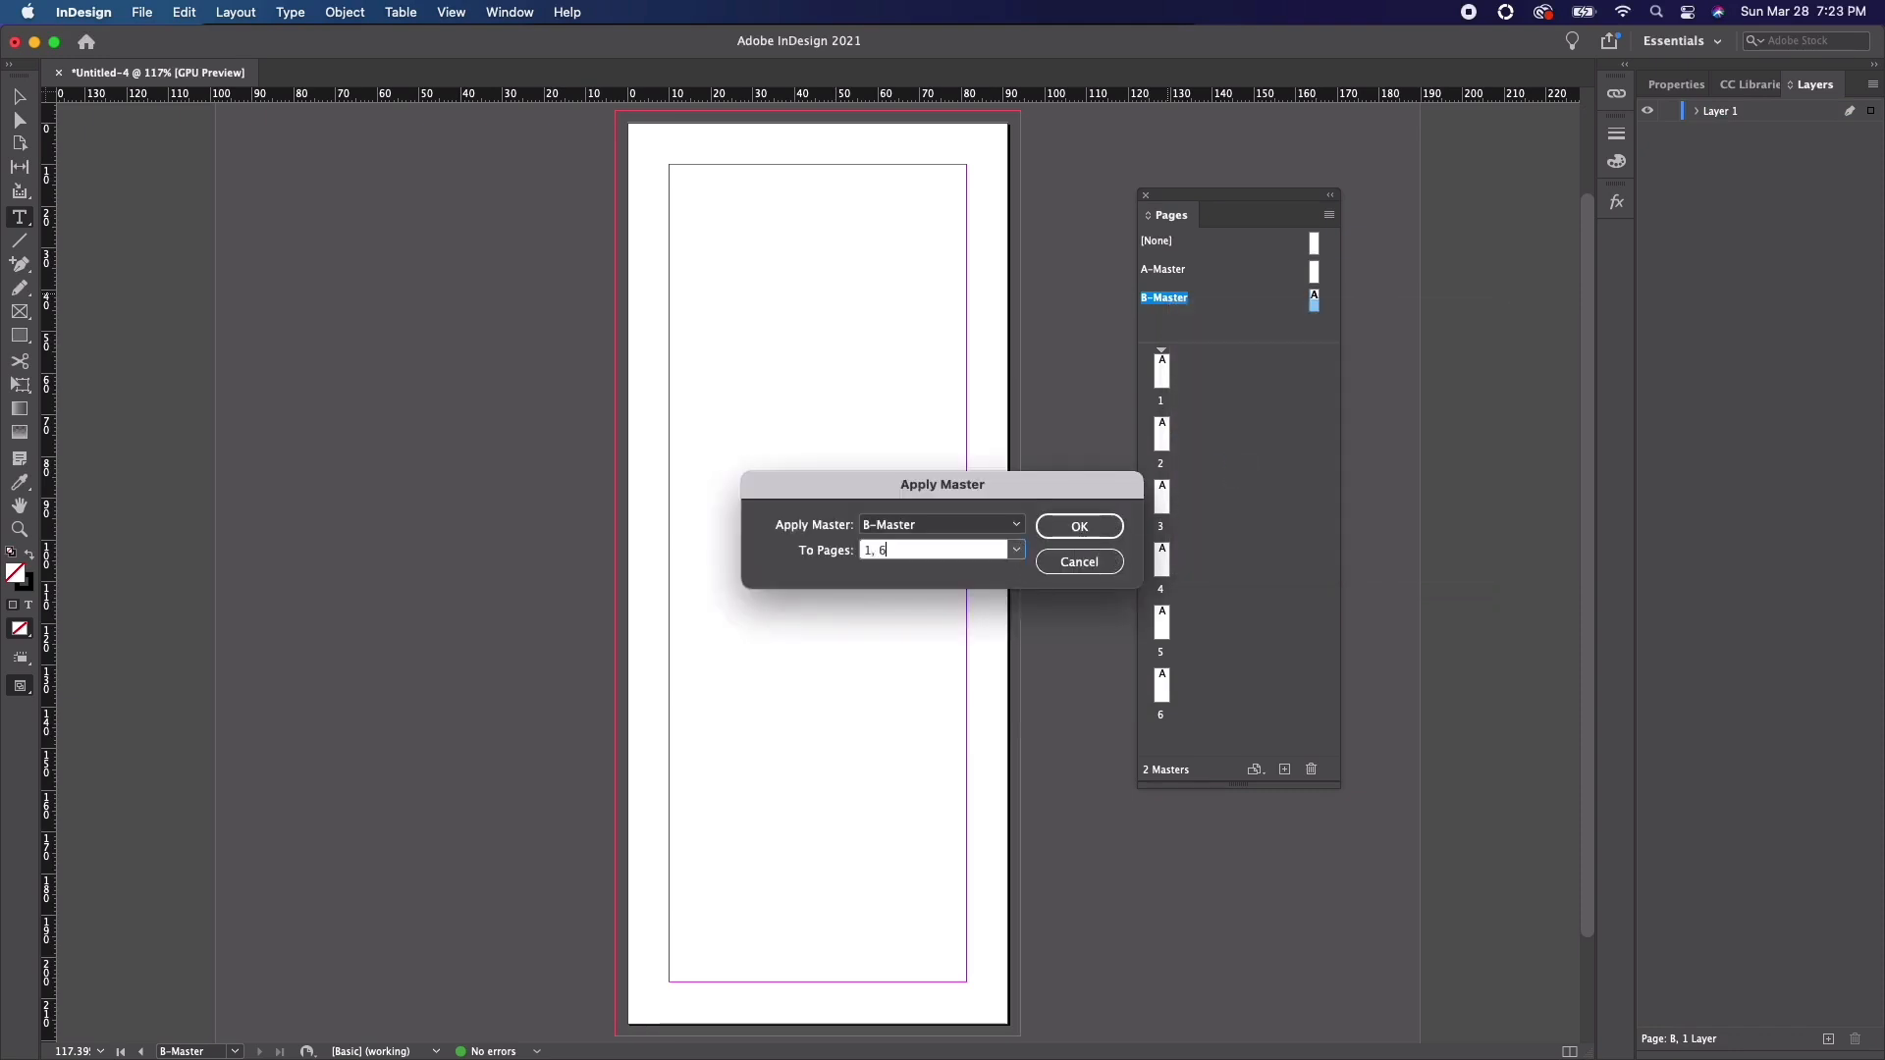
pyautogui.click(1080, 526)
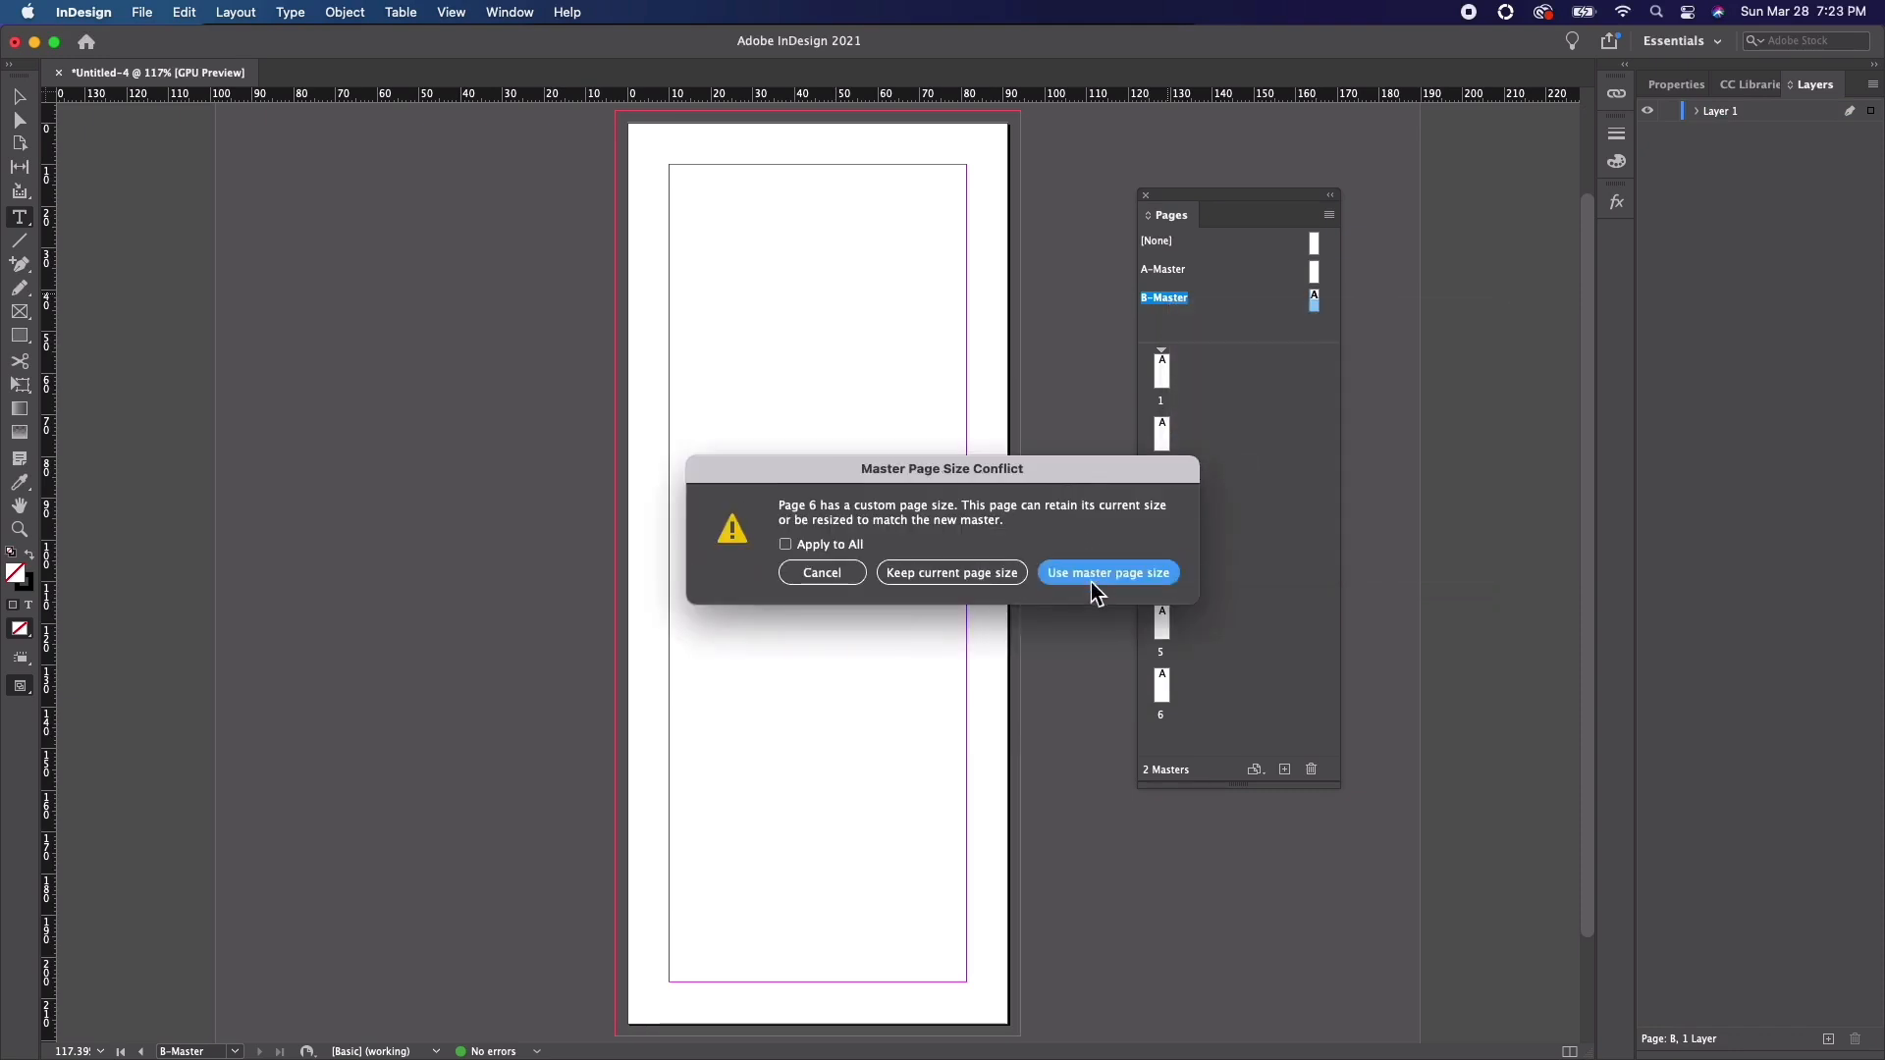
pyautogui.click(1097, 579)
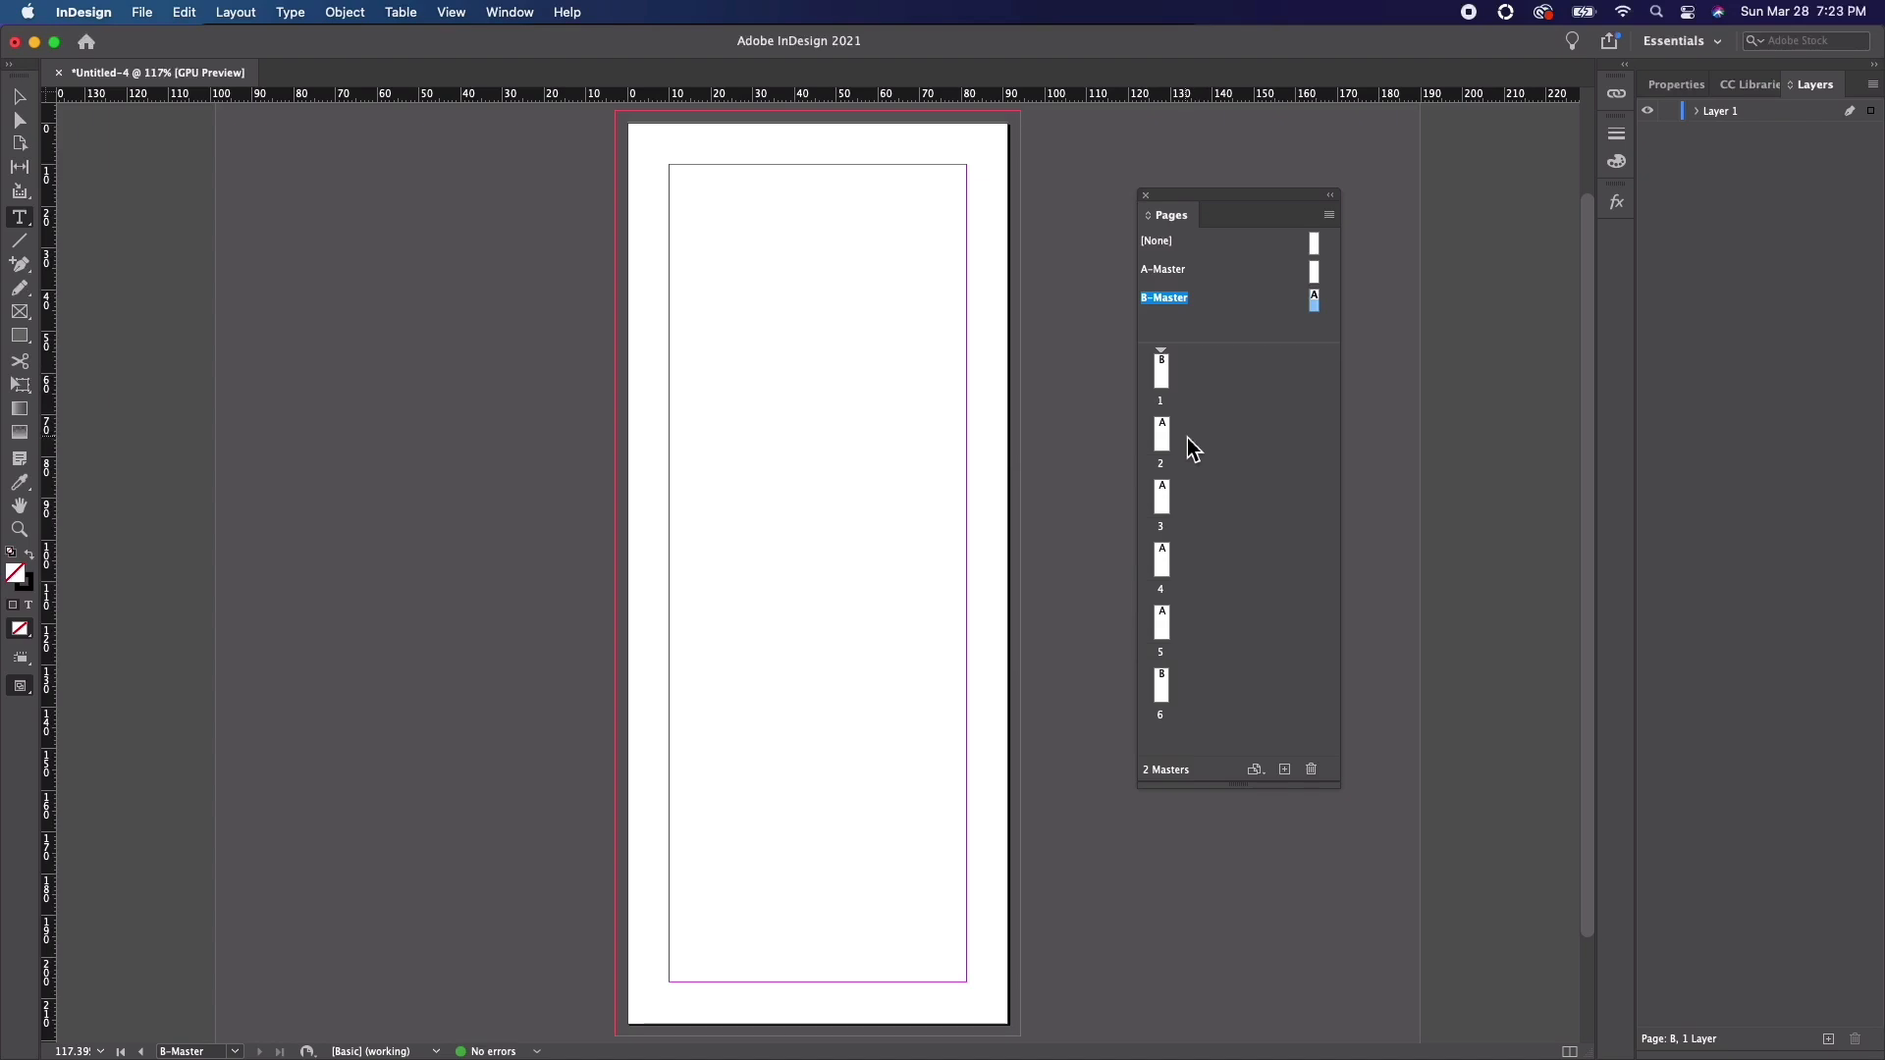
# - Disable document page shuffling and arrange the pages into two three-page spreads, 1-3 and 4-6
pyautogui.click(1335, 222)
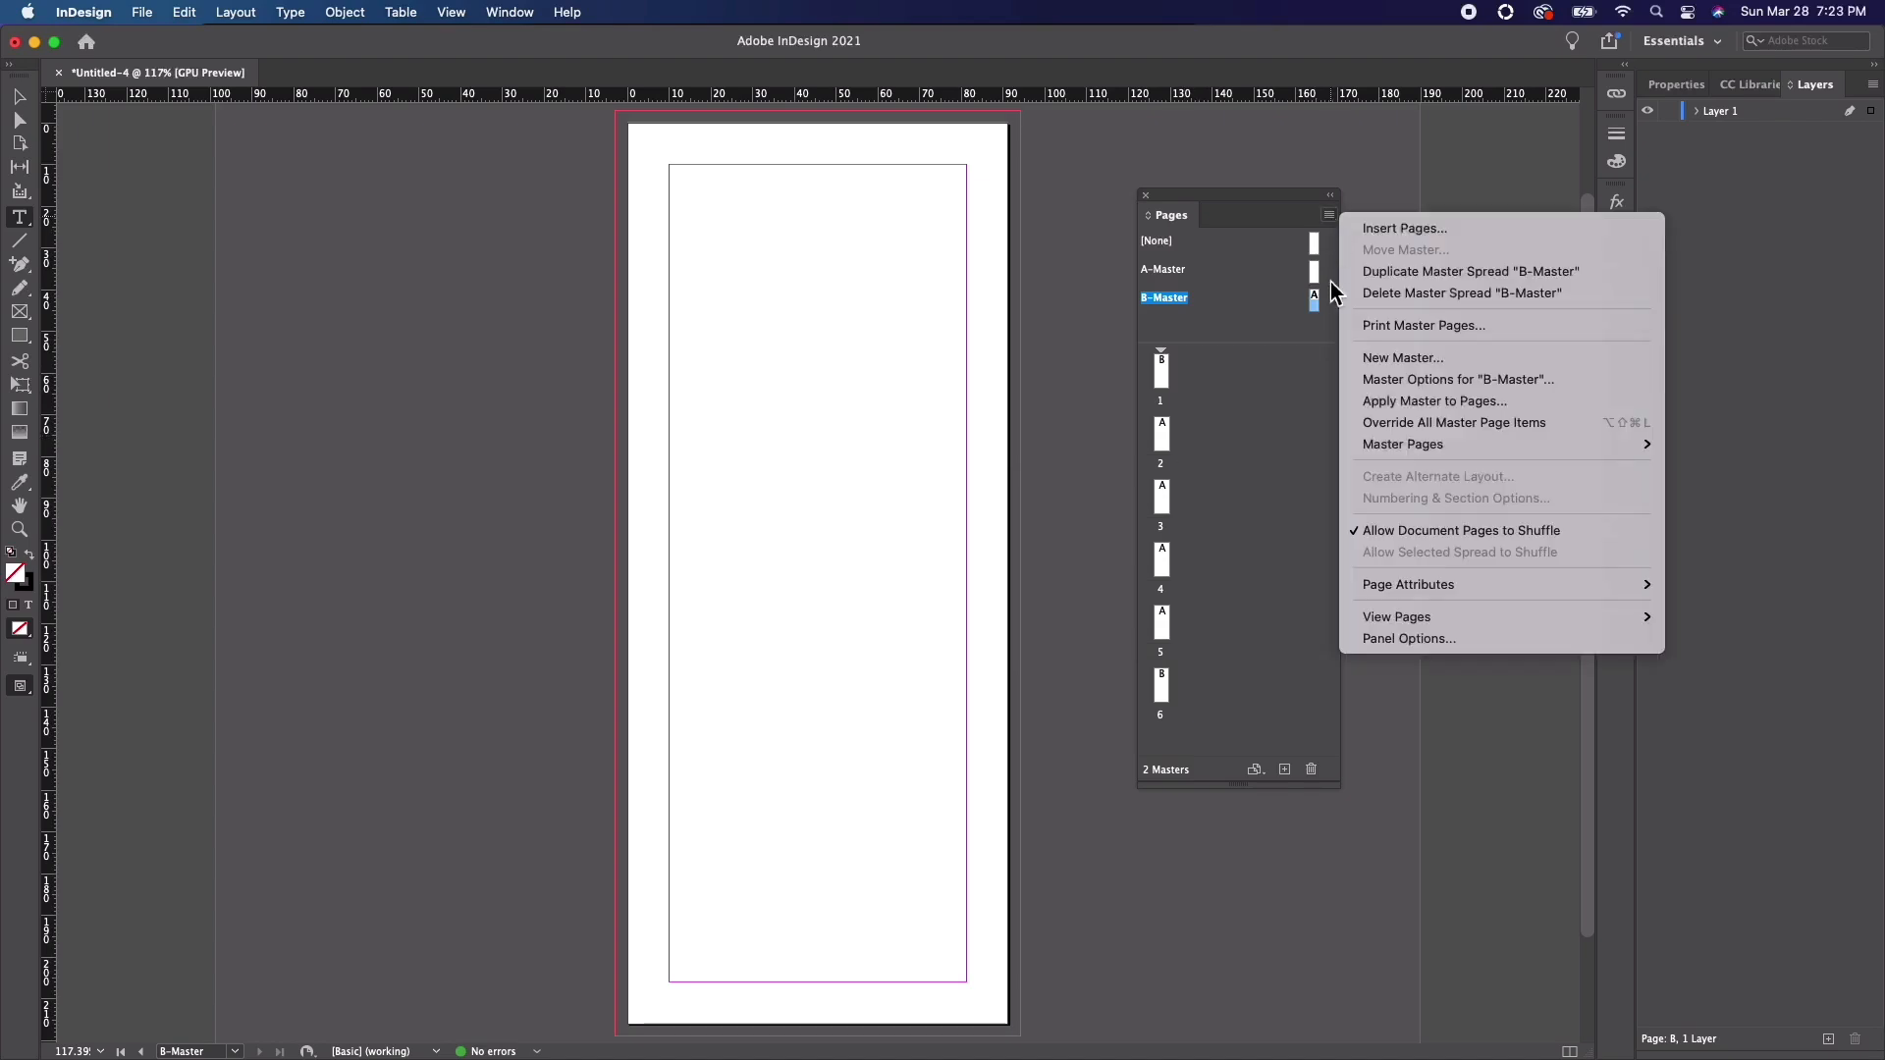
pyautogui.click(1380, 534)
pyautogui.moveTo(1154, 450); pyautogui.dragTo(1192, 385)
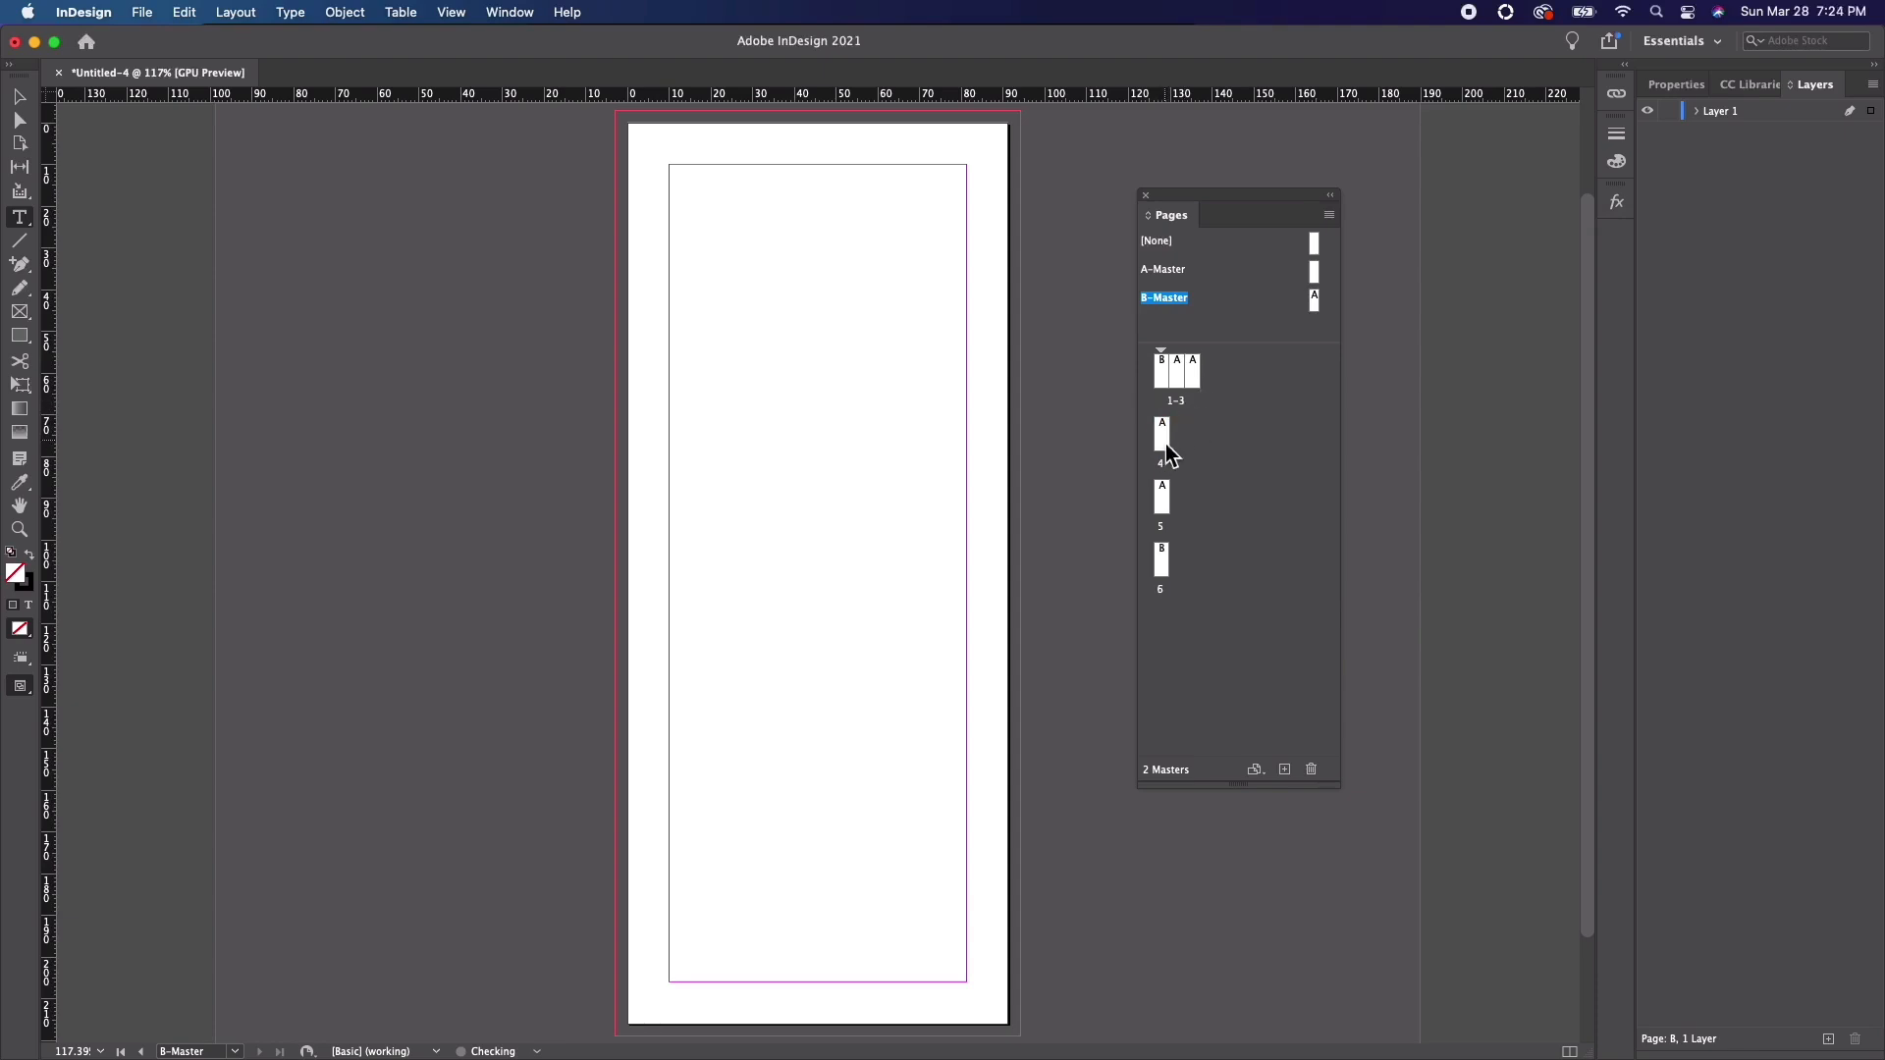
pyautogui.moveTo(1166, 518); pyautogui.dragTo(1197, 464)
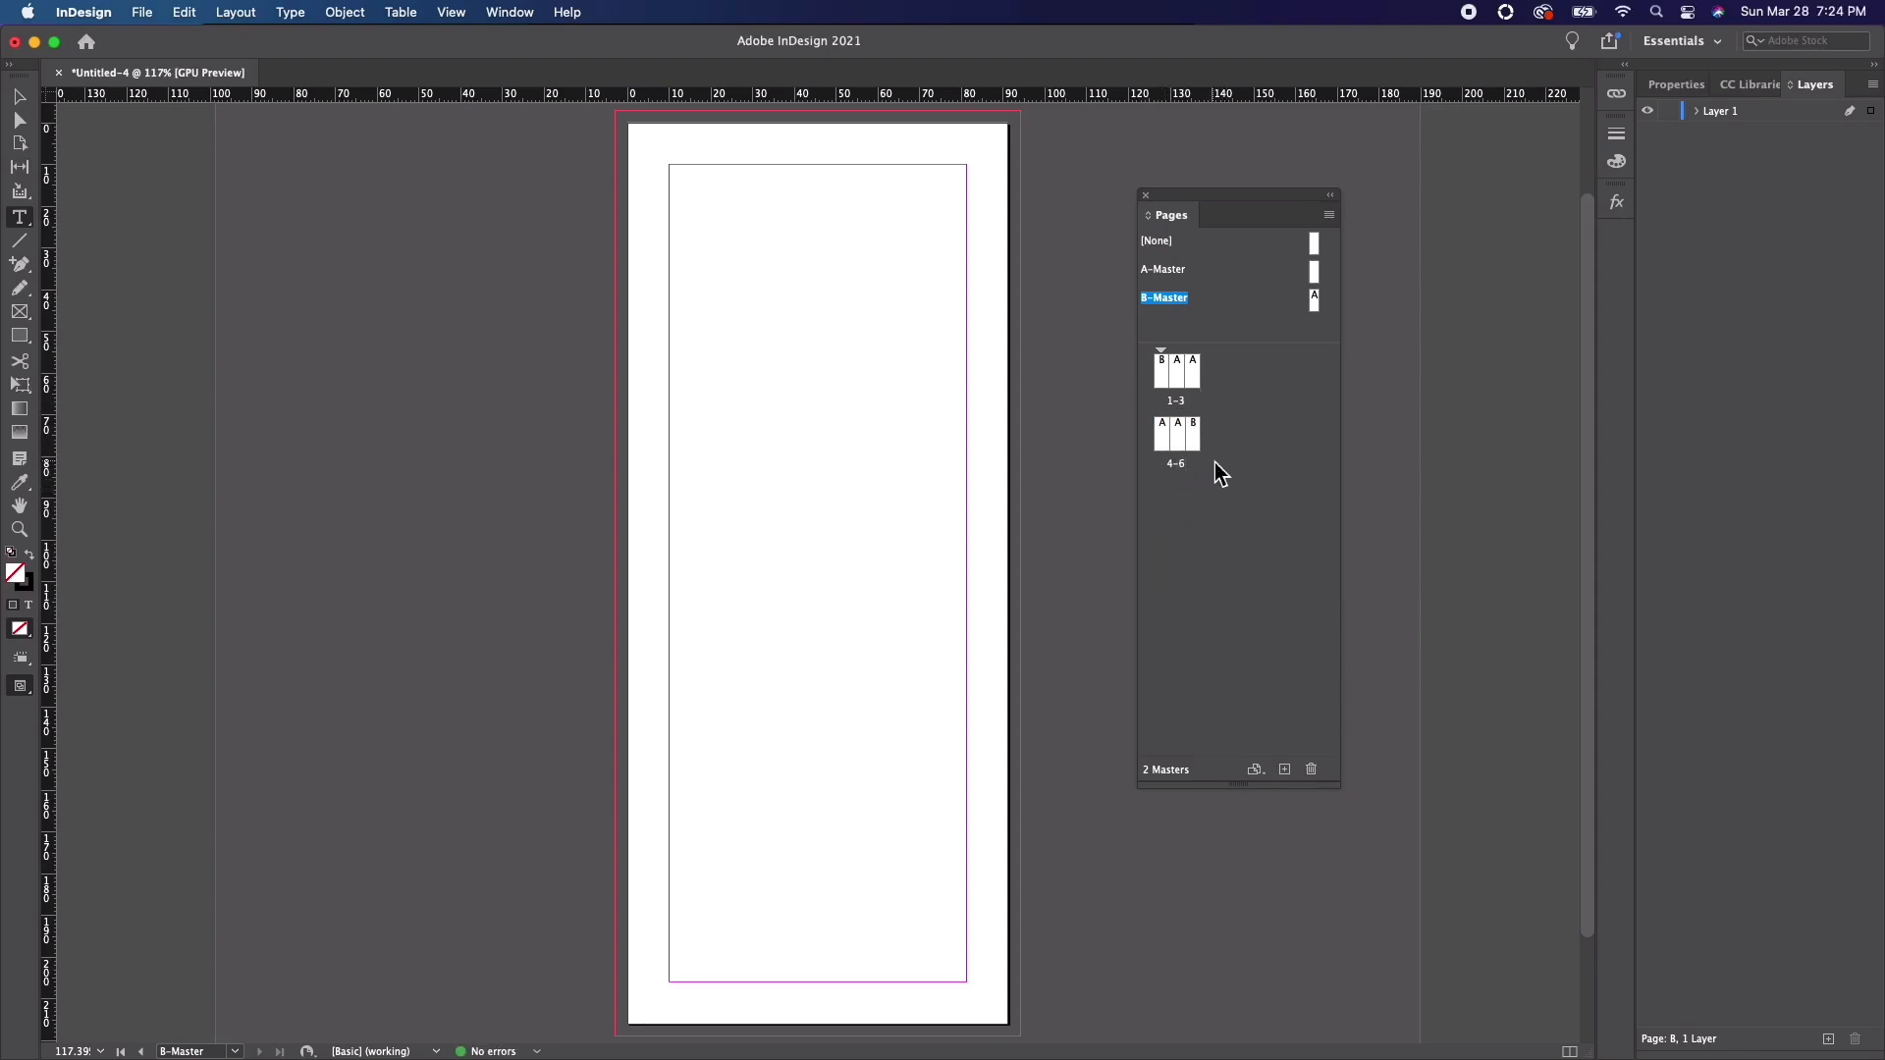
# - Open the pages 1-3 spread for editing and toggle the rulers off and on again
pyautogui.doubleClick(1168, 383)
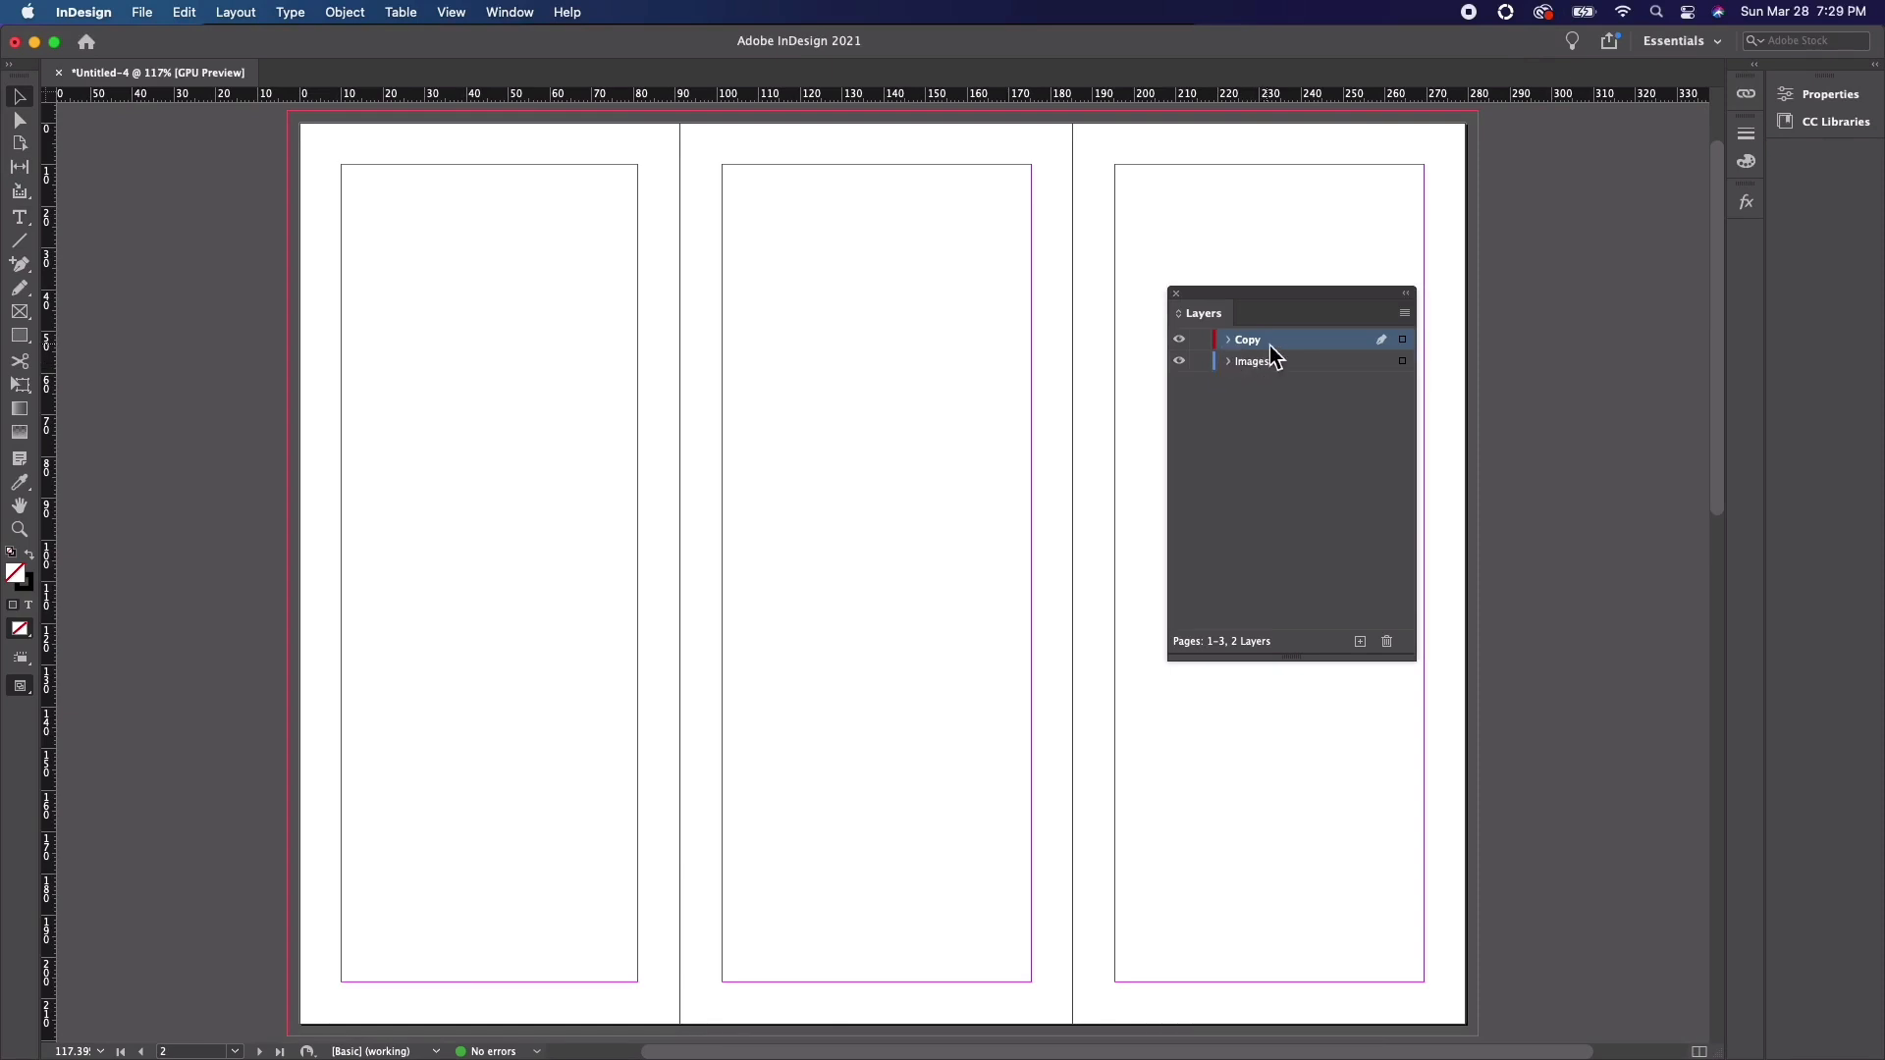
pyautogui.click(1229, 464)
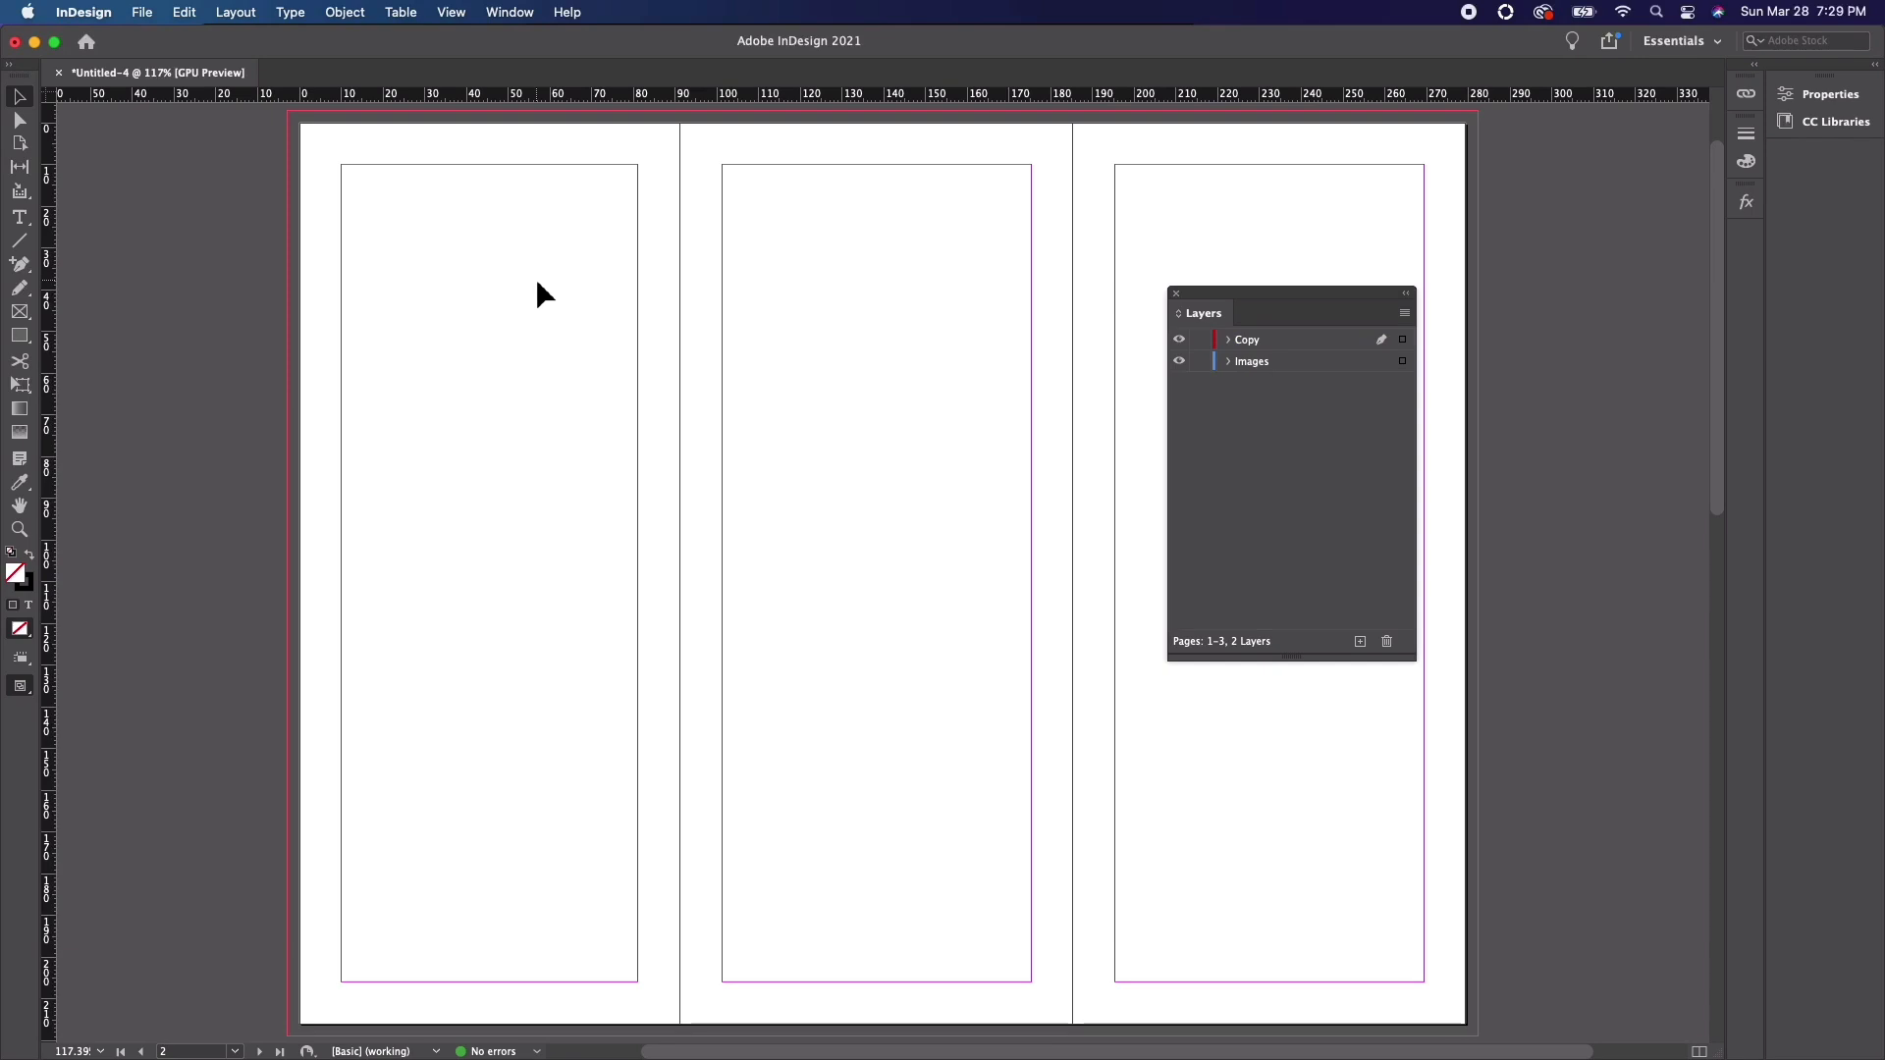
pyautogui.press('super+r')
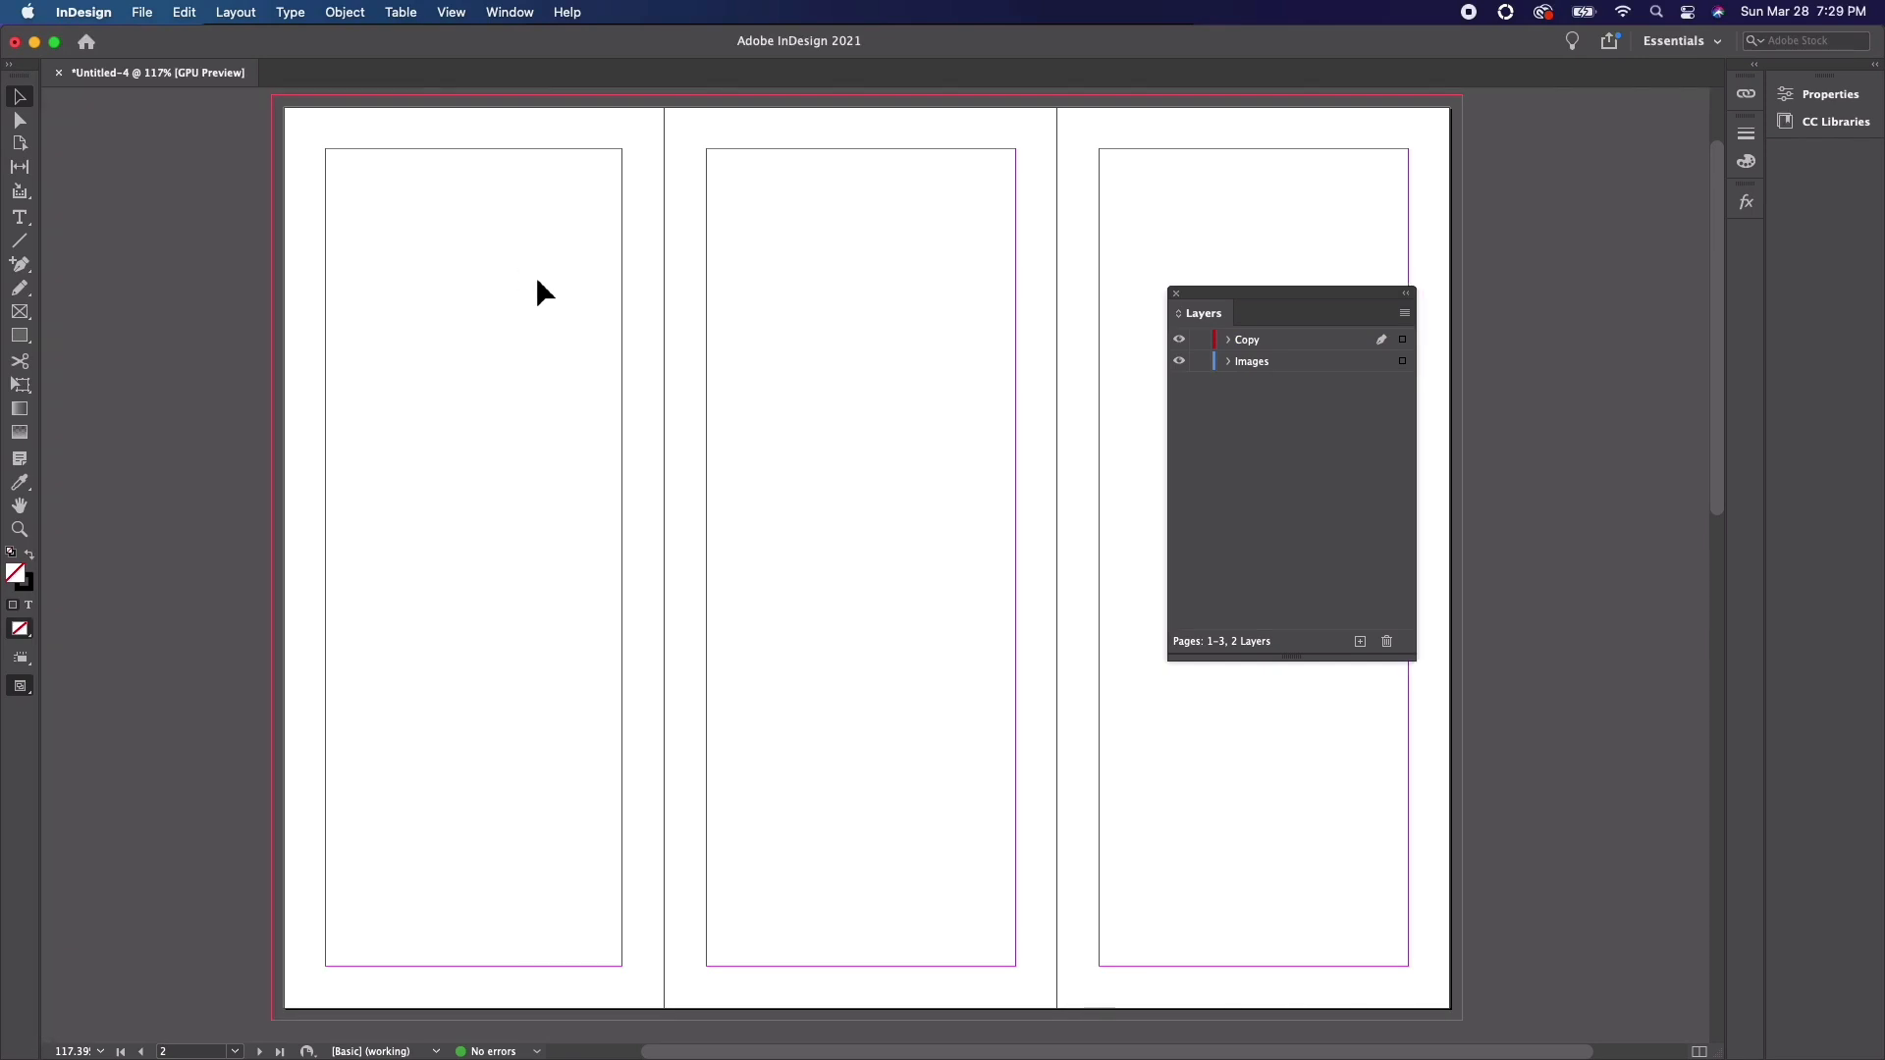
pyautogui.press('super+r')
# - Create guides dividing the 1-3 spread into three equal rows without a gutter, fitted to the page, and check it in preview mode
pyautogui.click(236, 12)
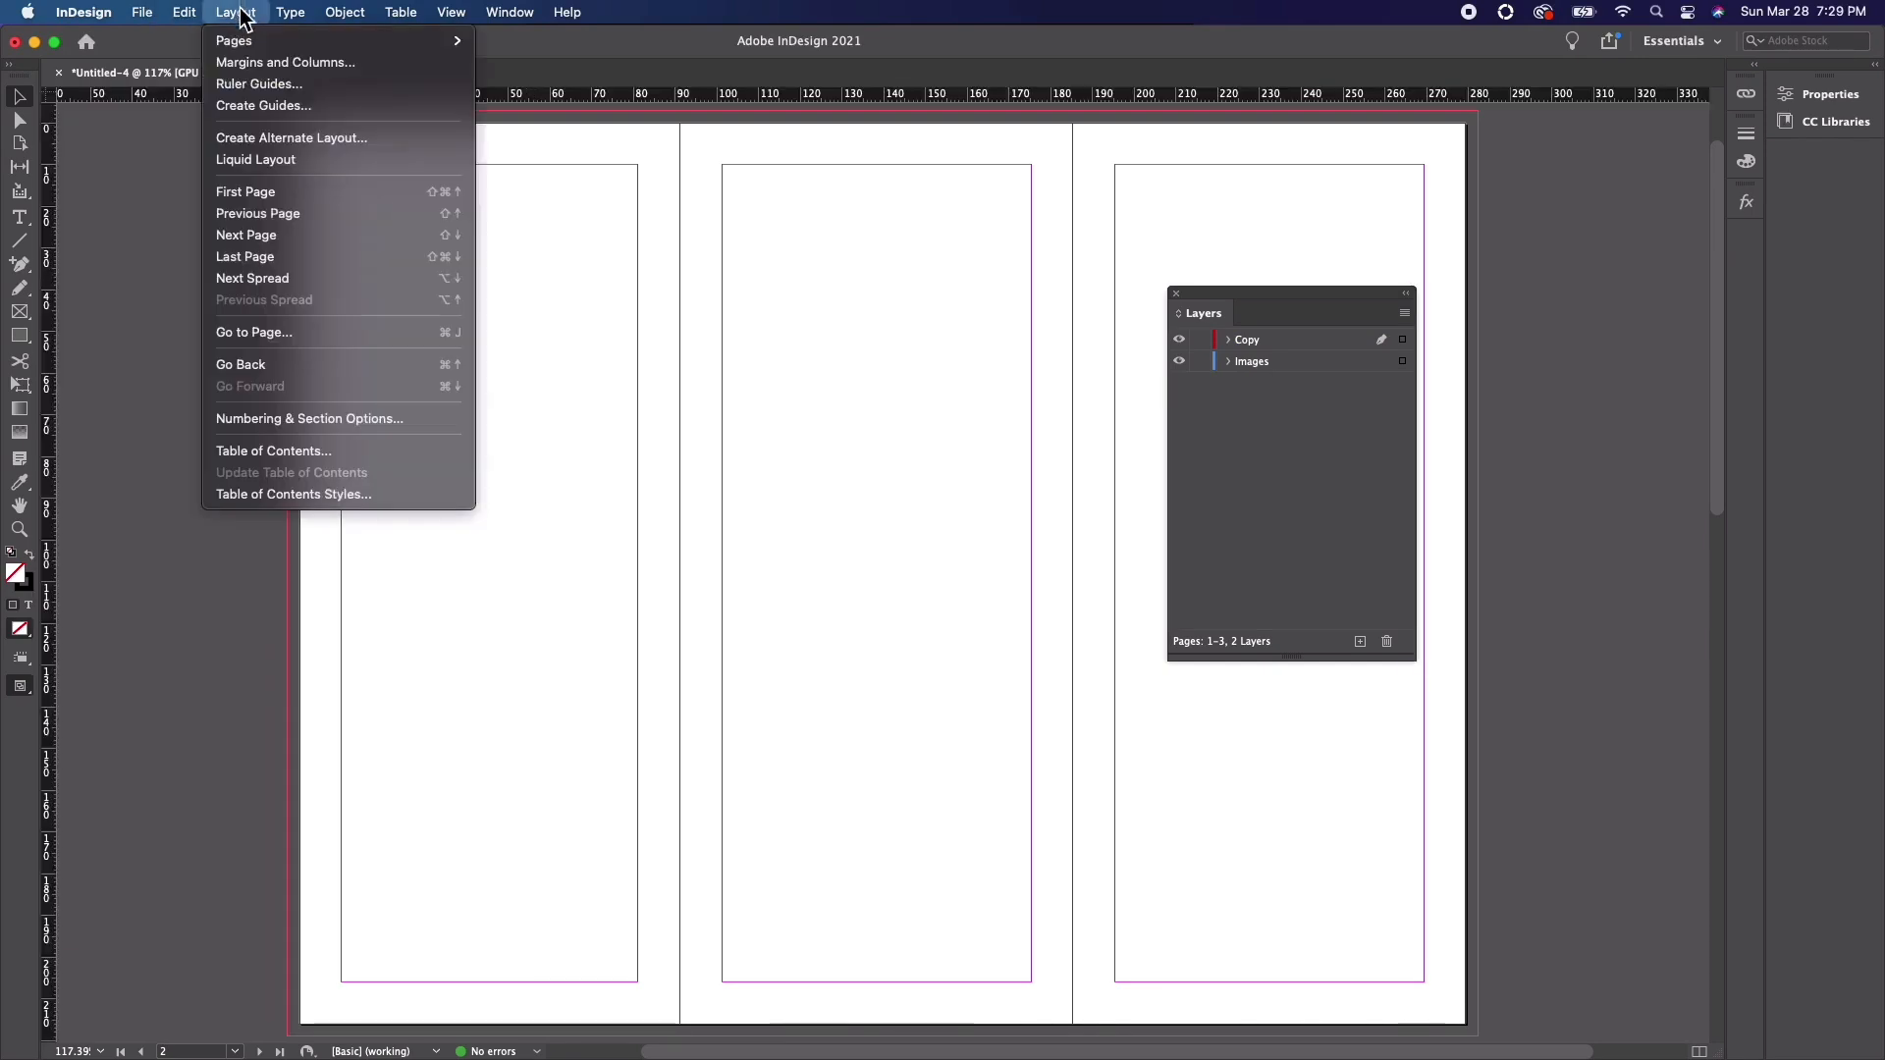
pyautogui.click(262, 108)
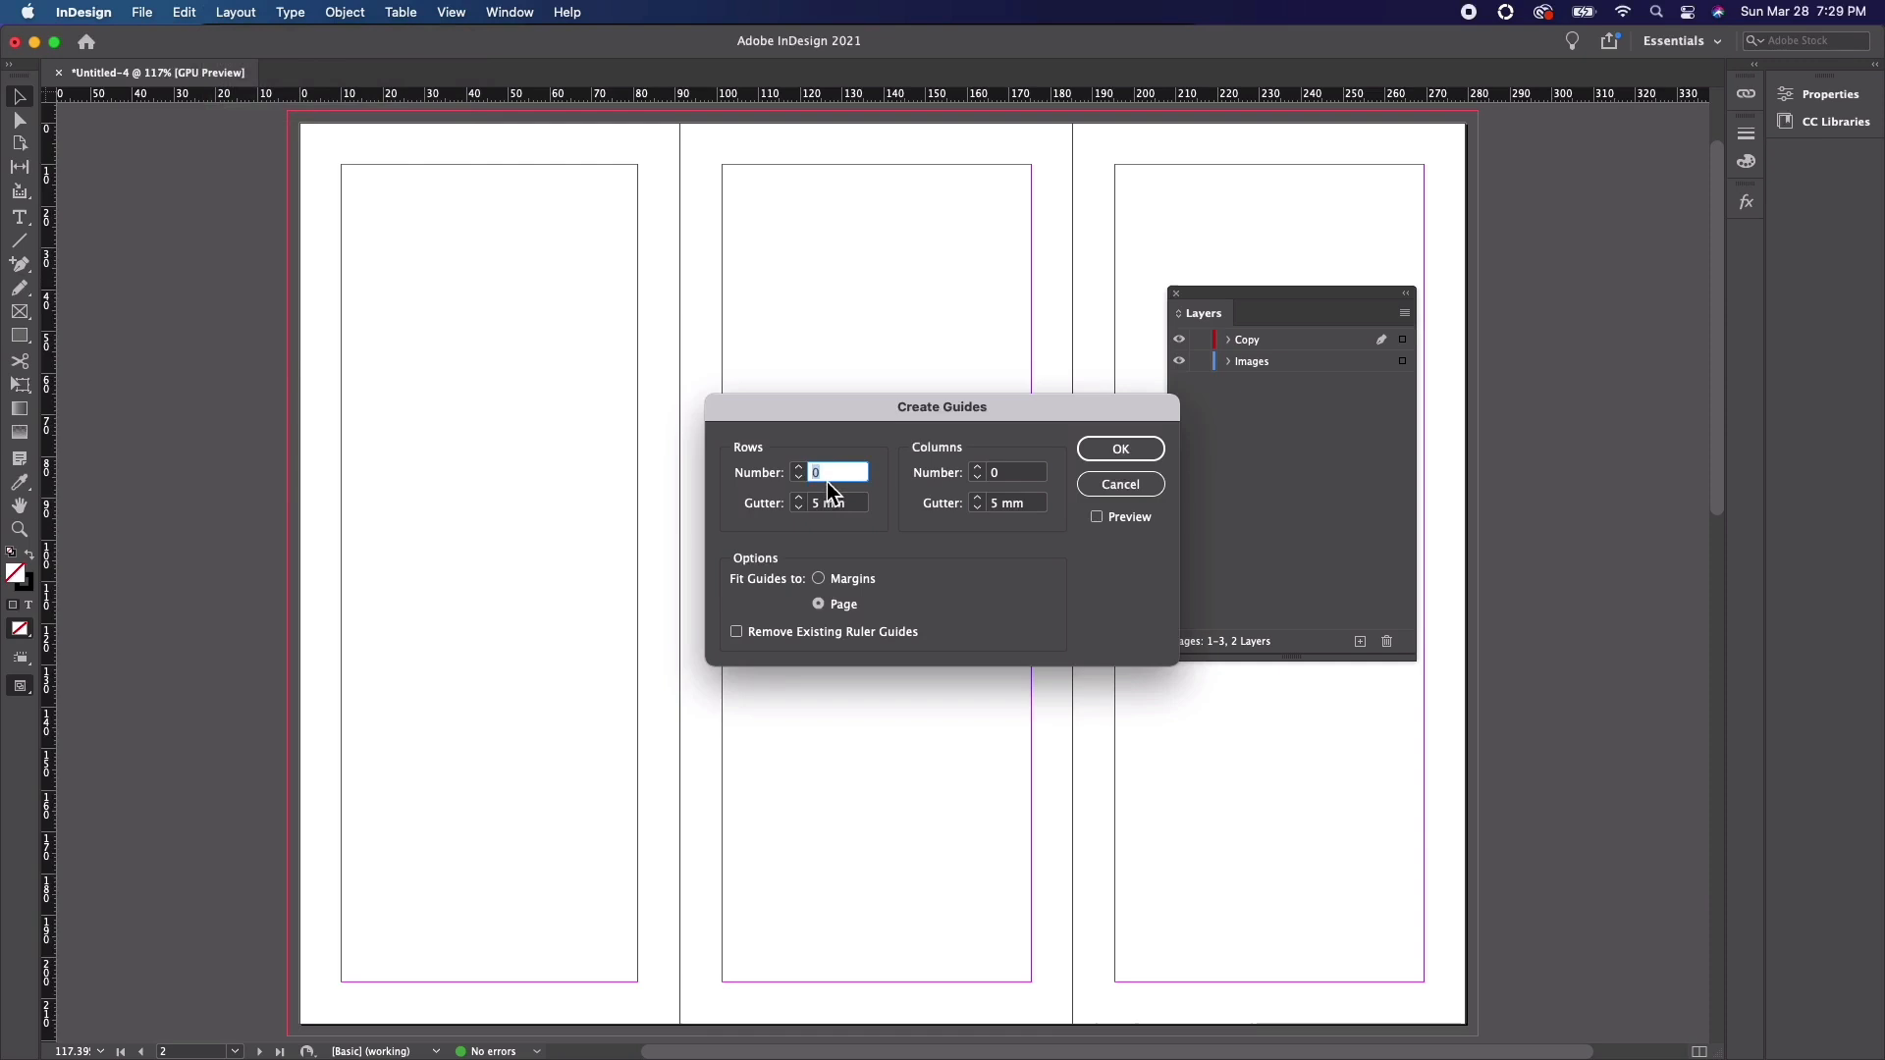
pyautogui.doubleClick(799, 468)
pyautogui.click(1127, 454)
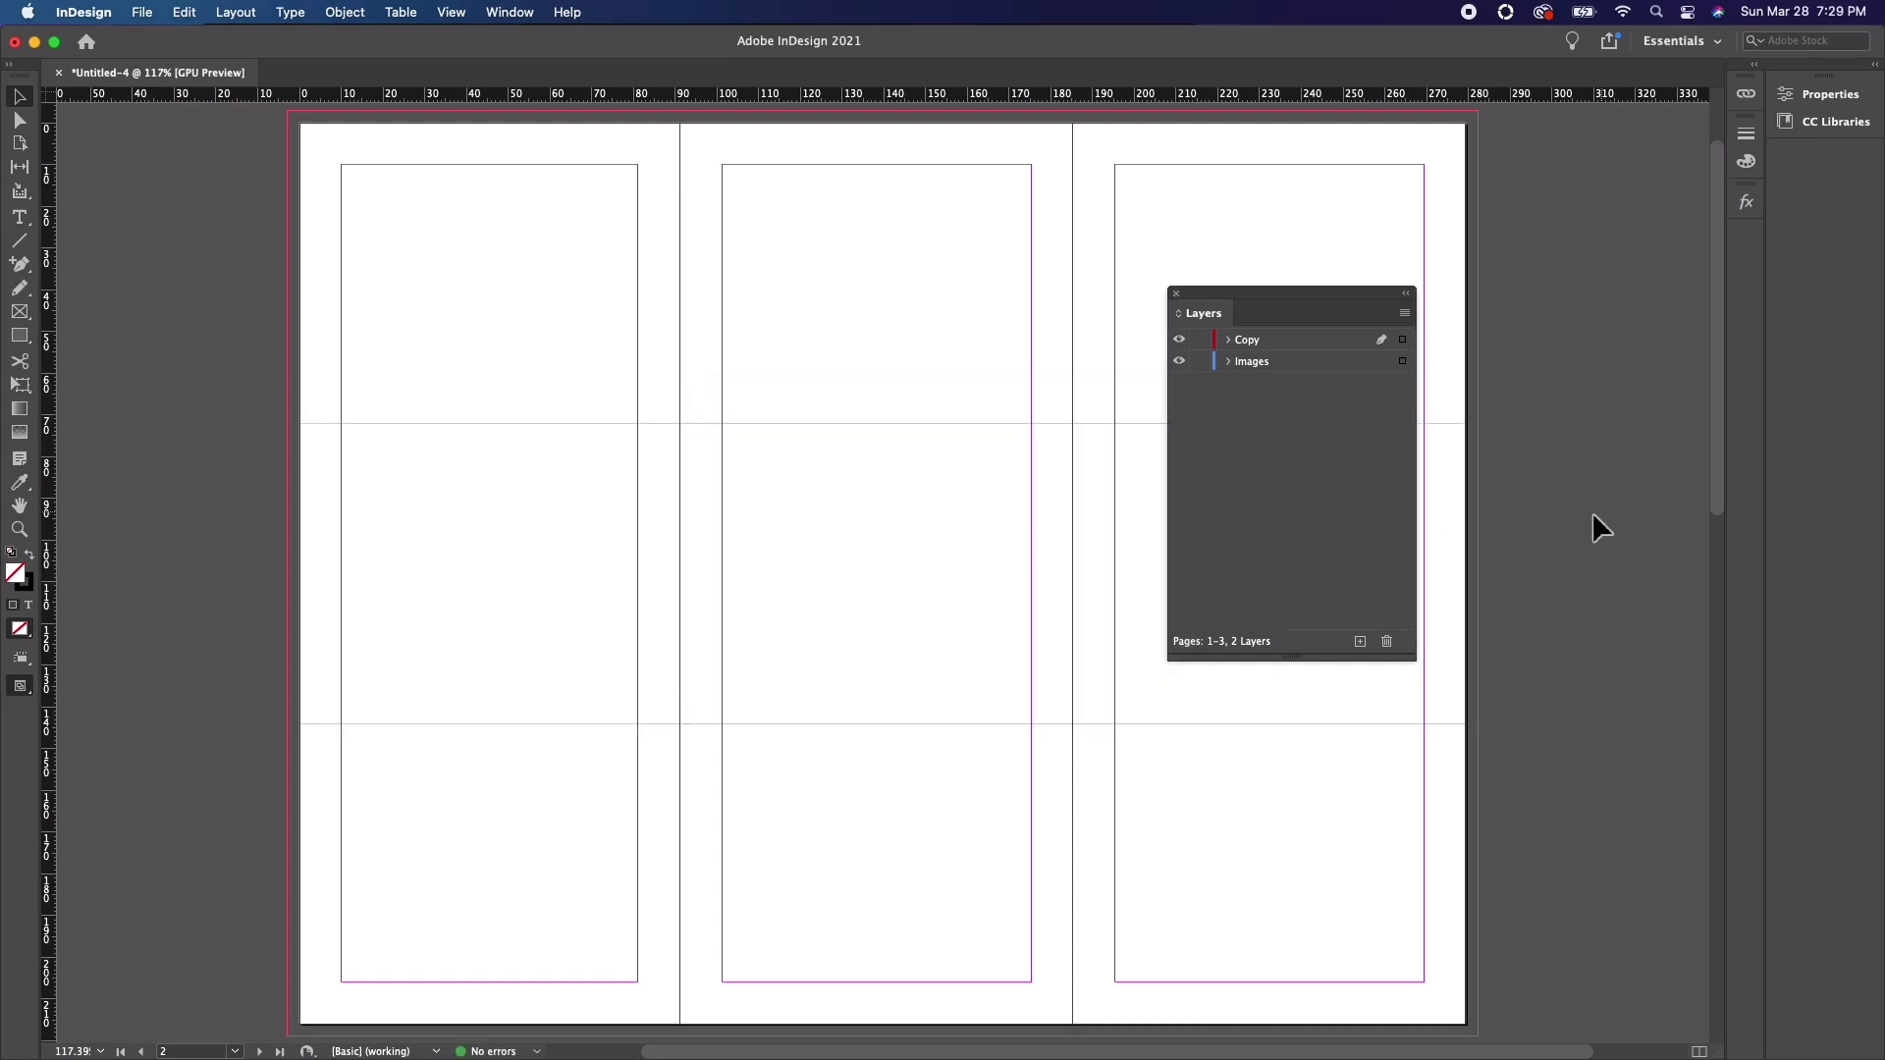
pyautogui.press('w')
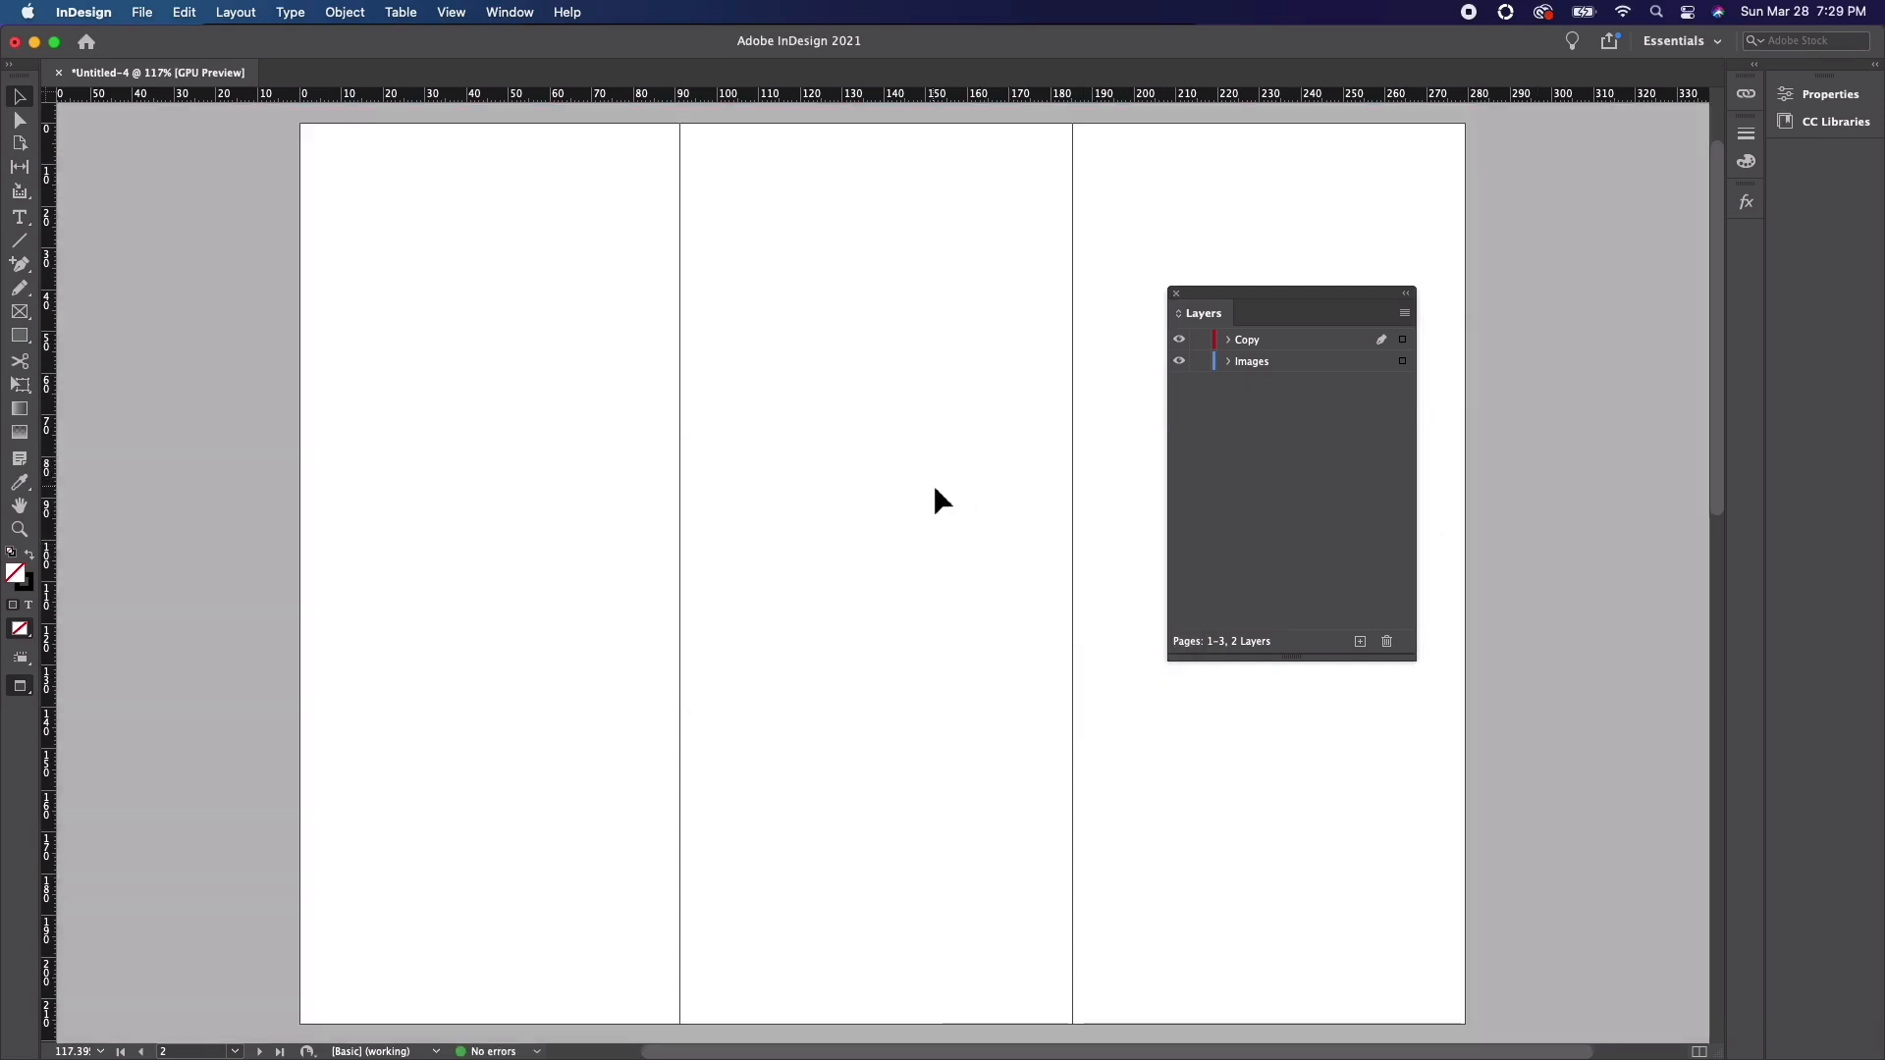
pyautogui.press('w')
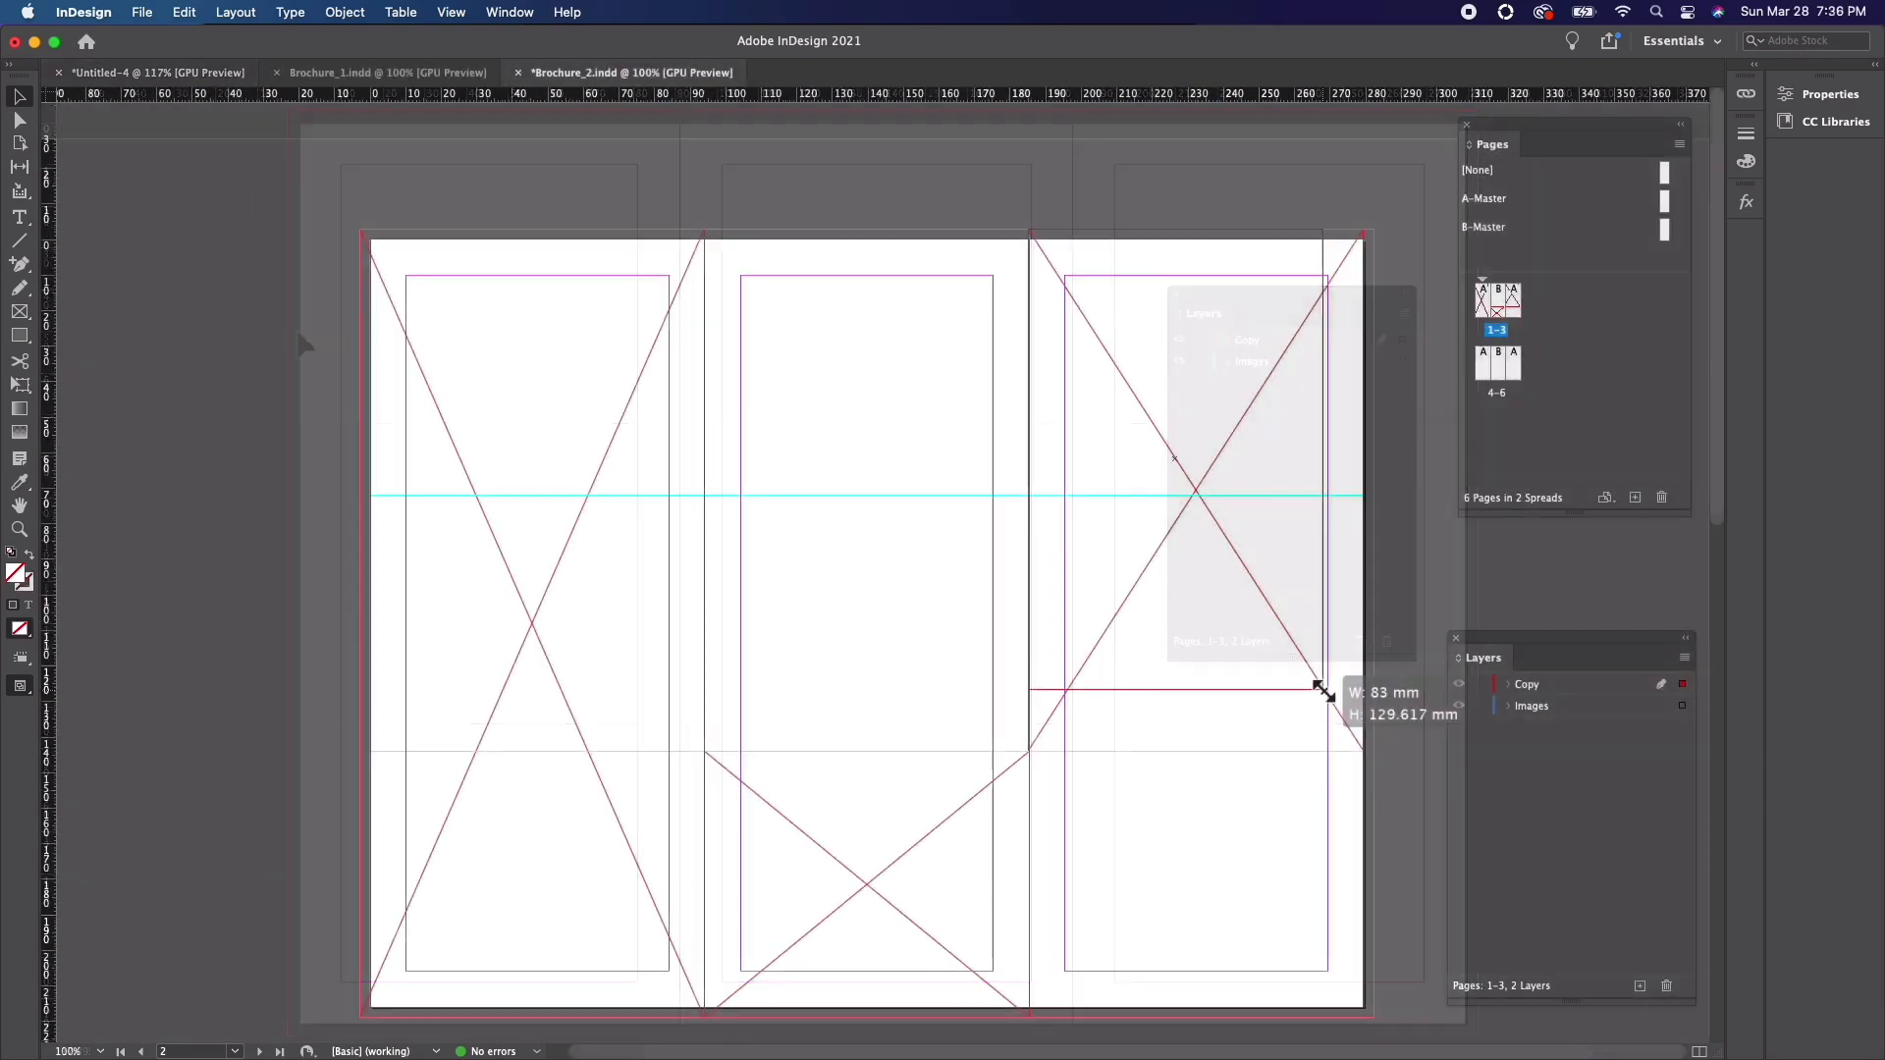
# - Extend the third page's frame to the outer bleed edge and down to the lower row guide, and select the middle page's bottom frame
pyautogui.moveTo(1323, 692); pyautogui.dragTo(1375, 754)
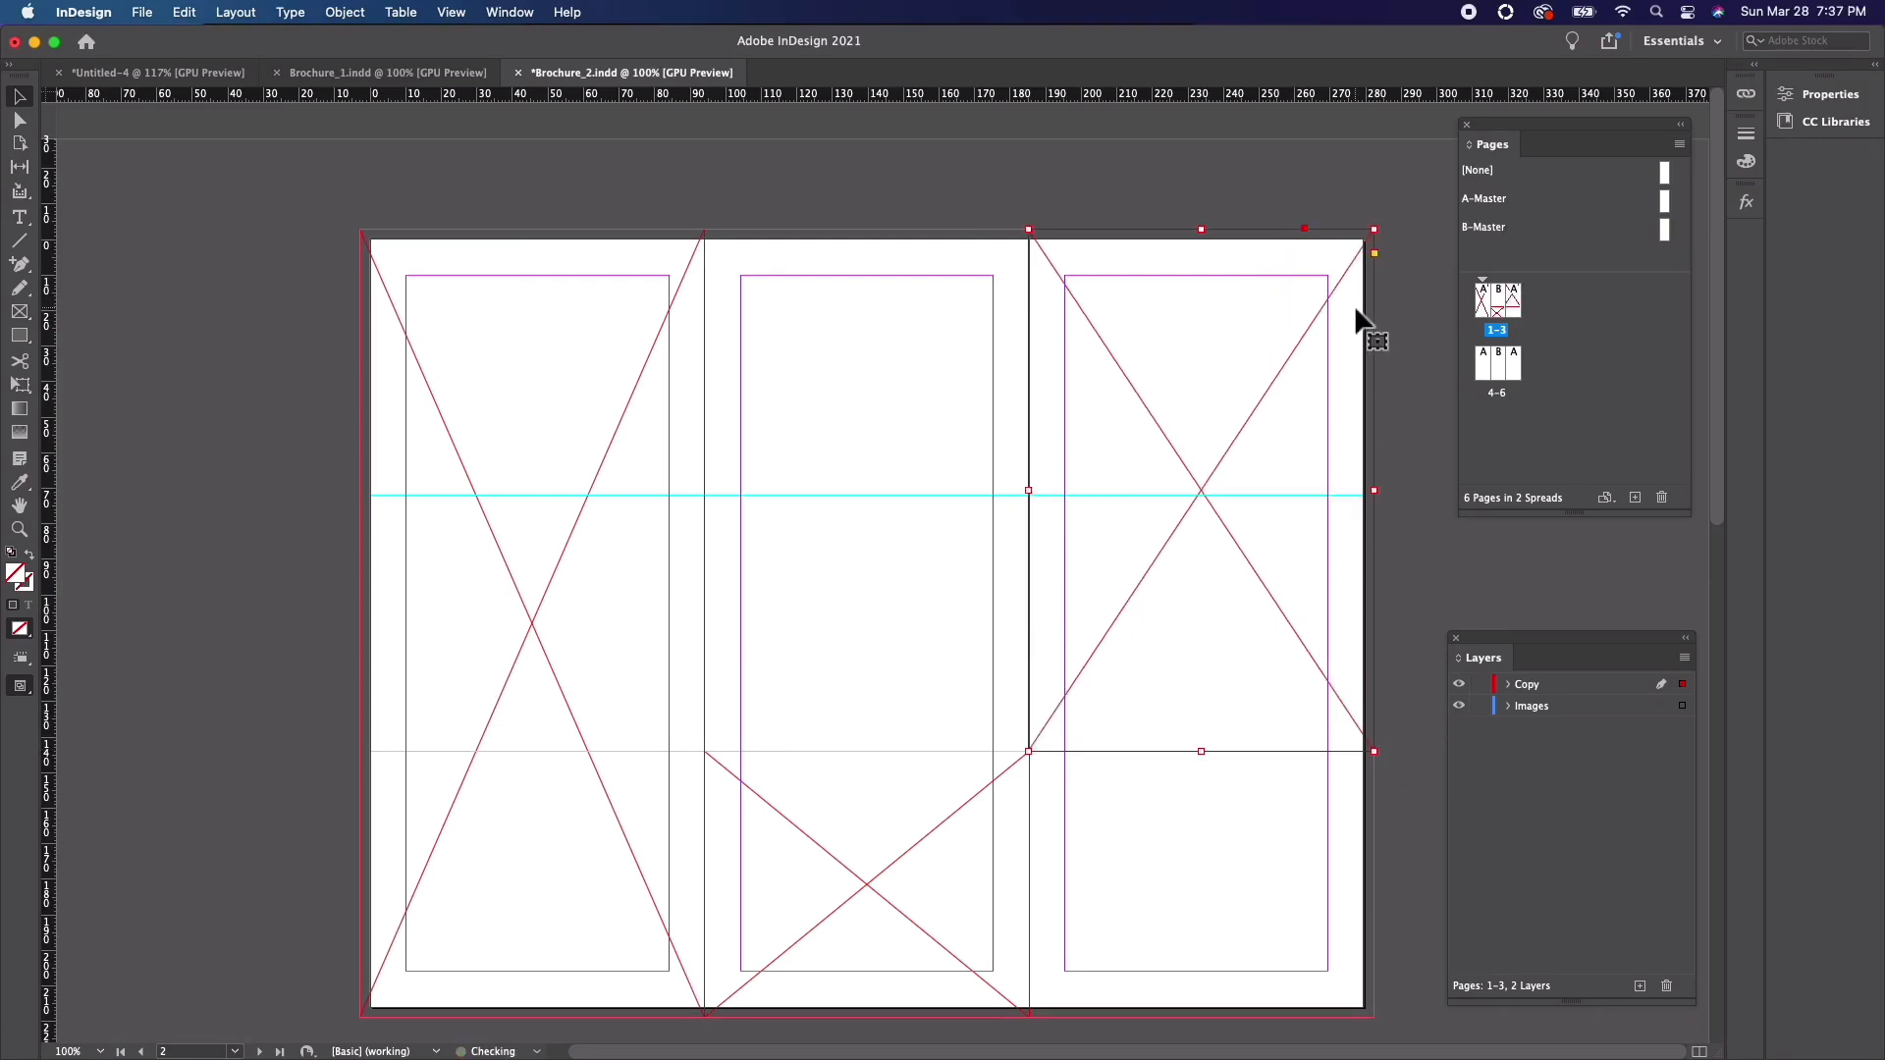
pyautogui.click(793, 792)
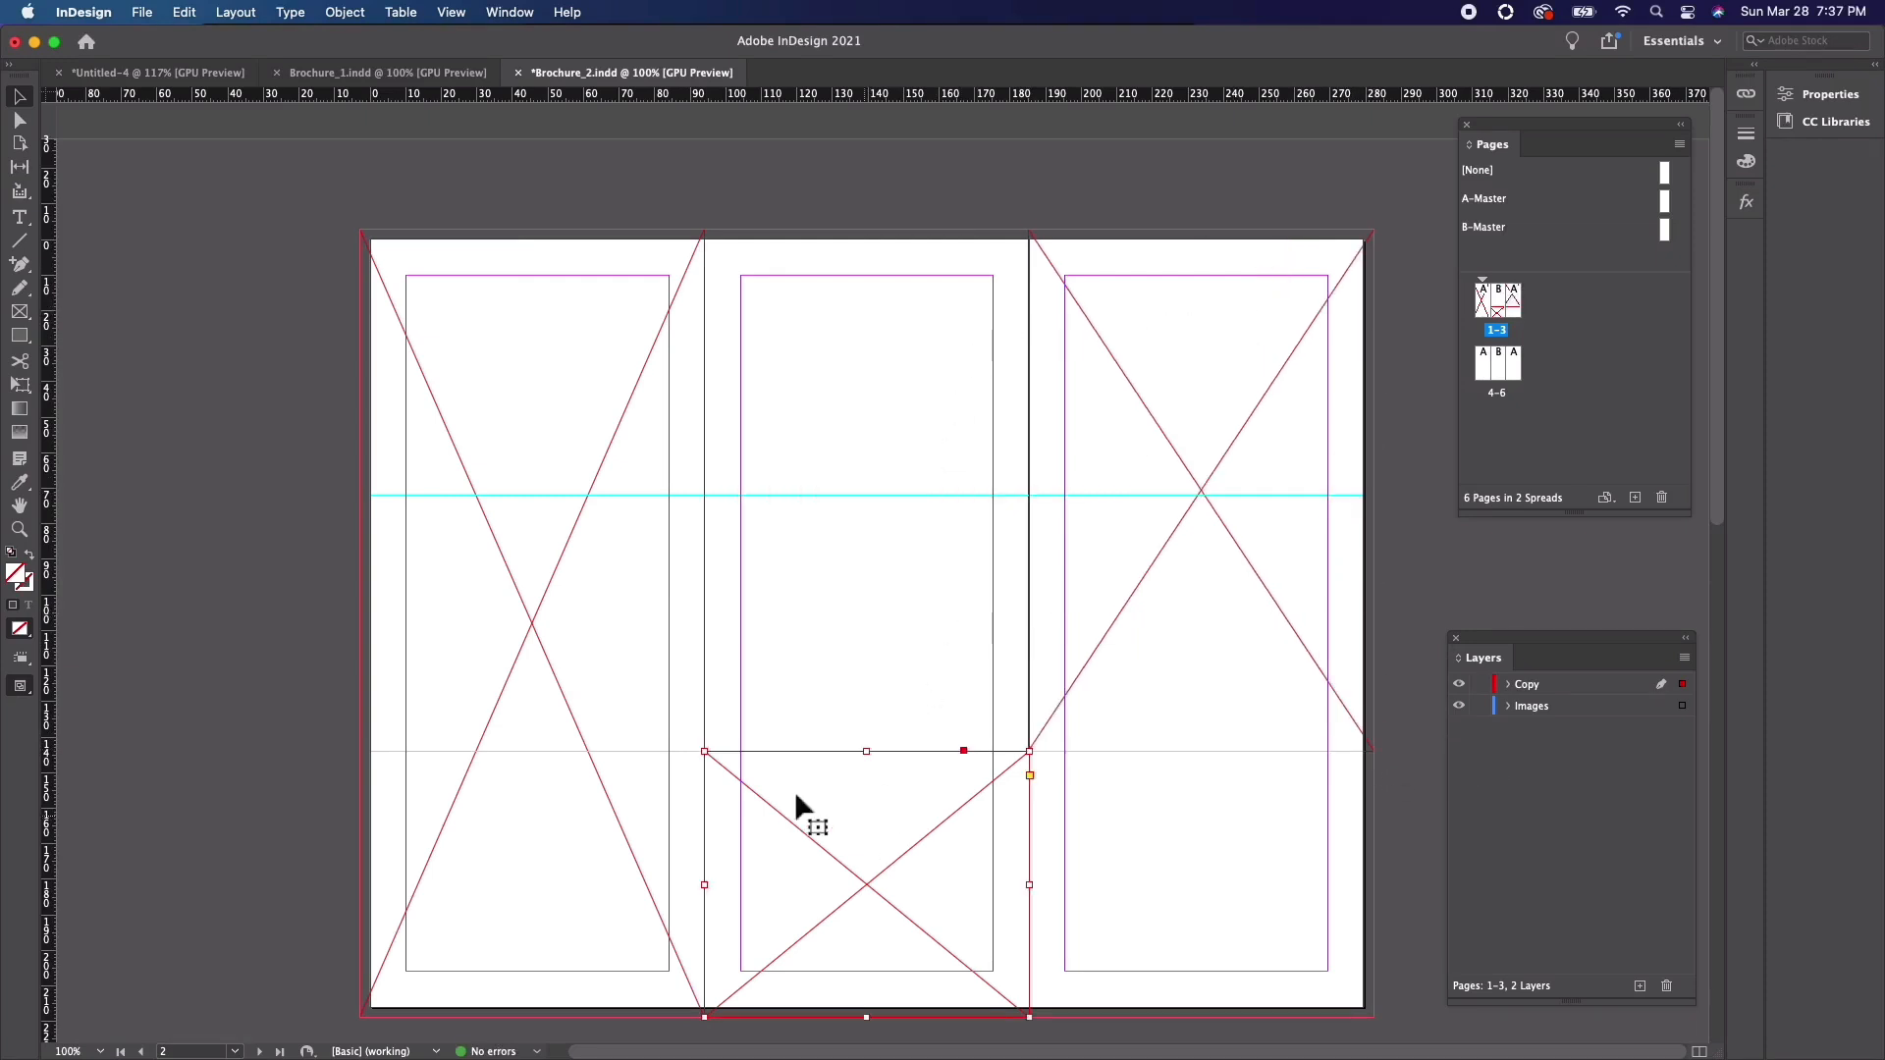
# - Place the modern-architecture JPEG from the Assets folder into the first panel's full-height frame
pyautogui.click(552, 638)
pyautogui.click(143, 13)
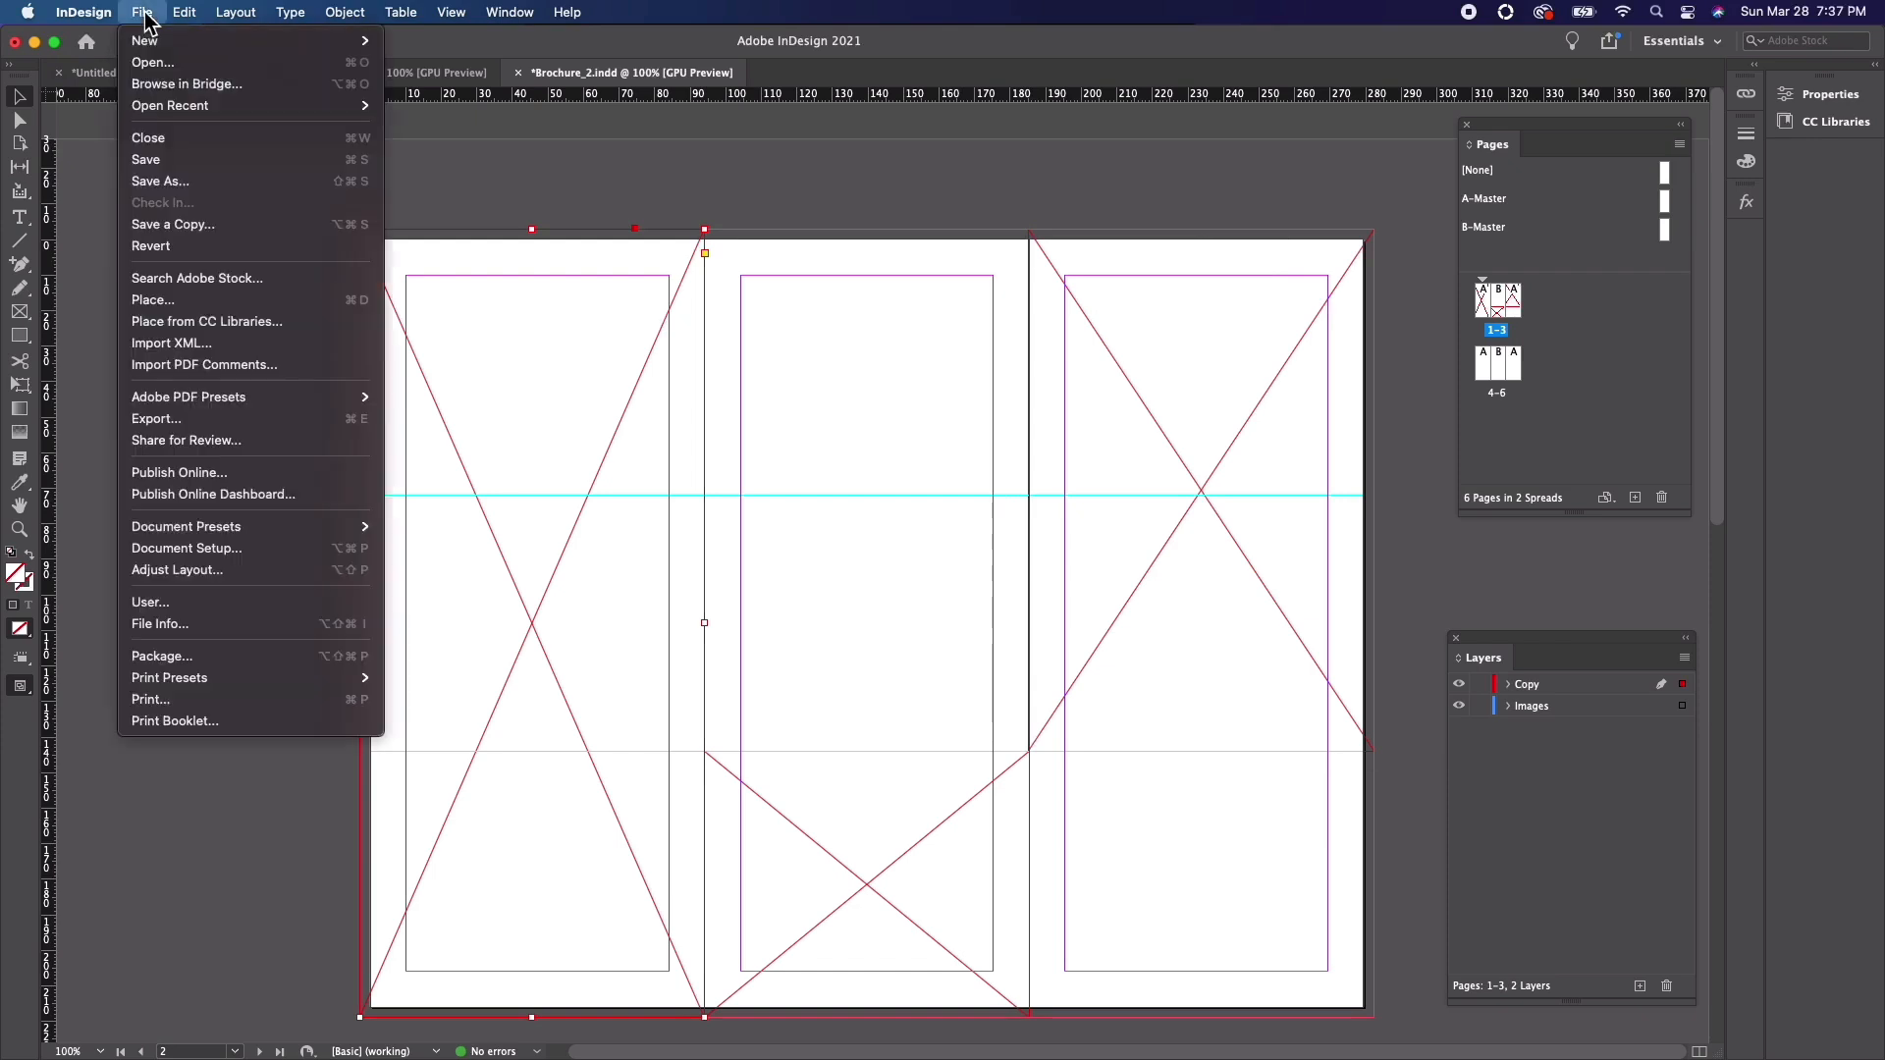
pyautogui.click(213, 303)
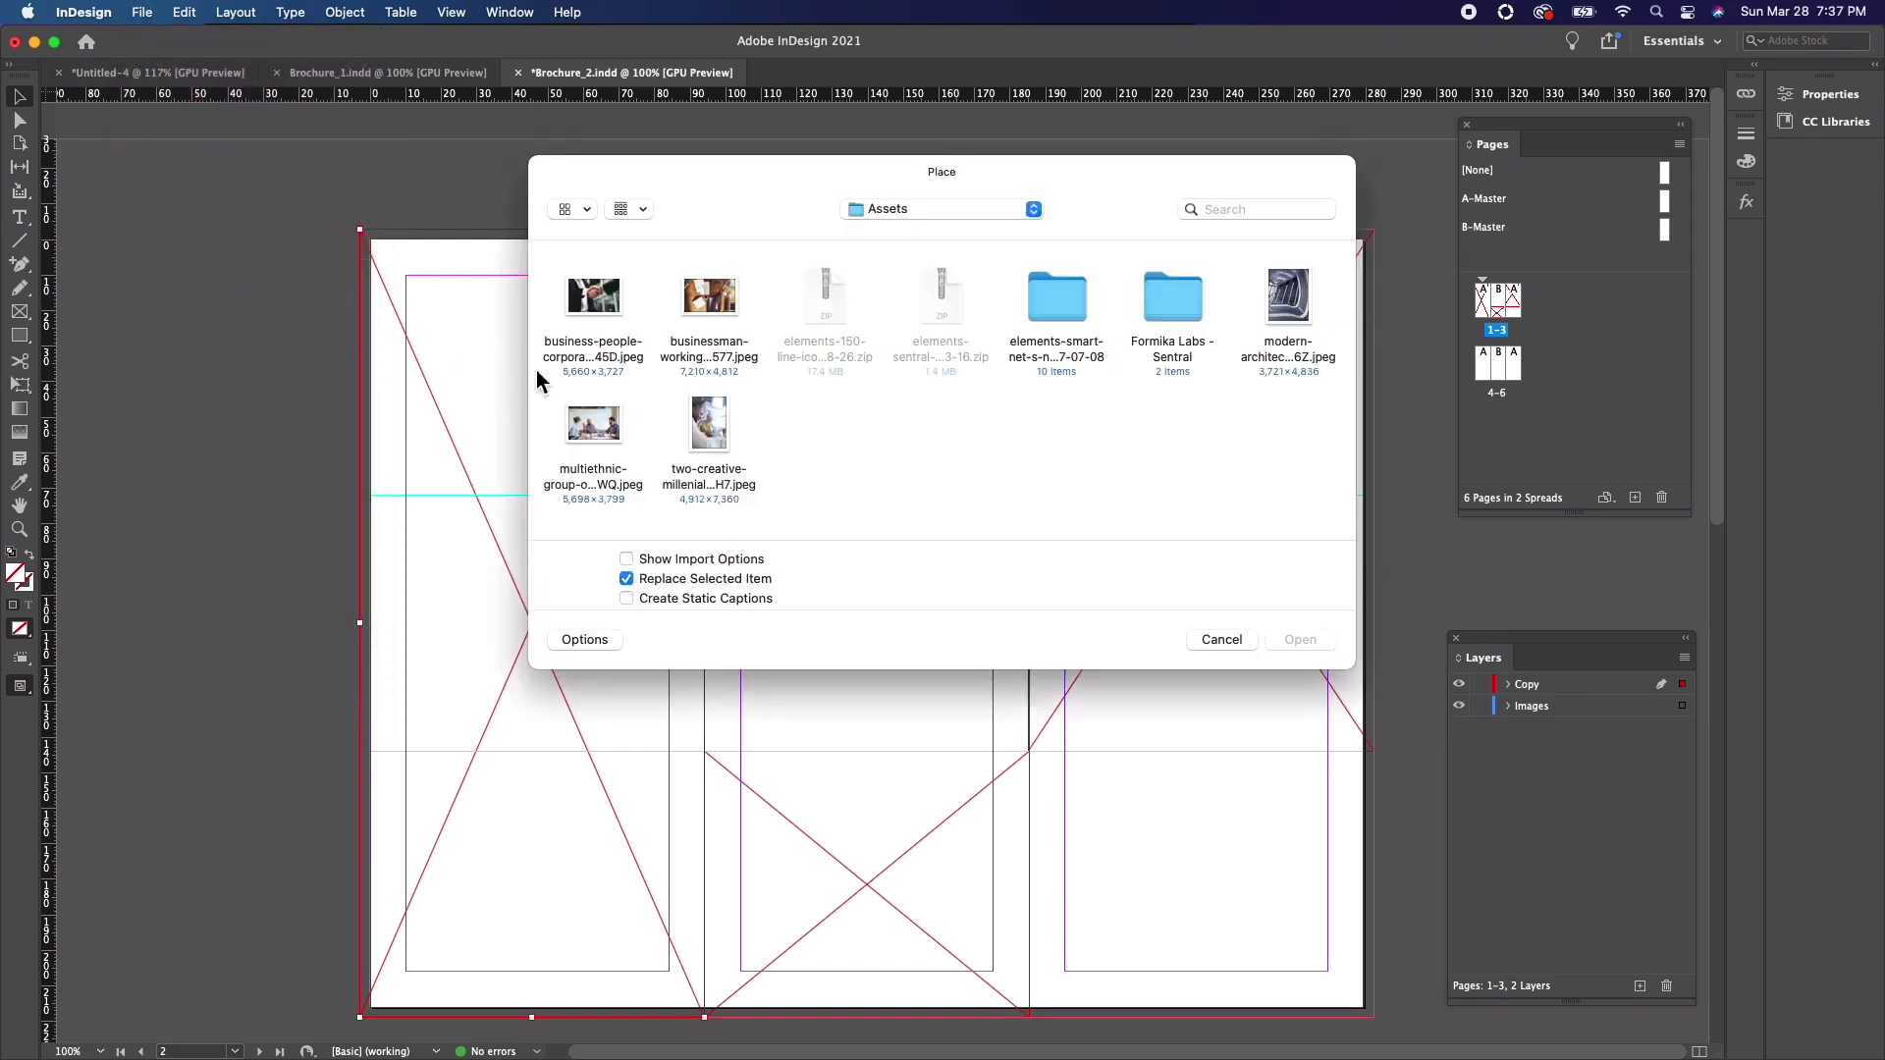
pyautogui.click(1310, 294)
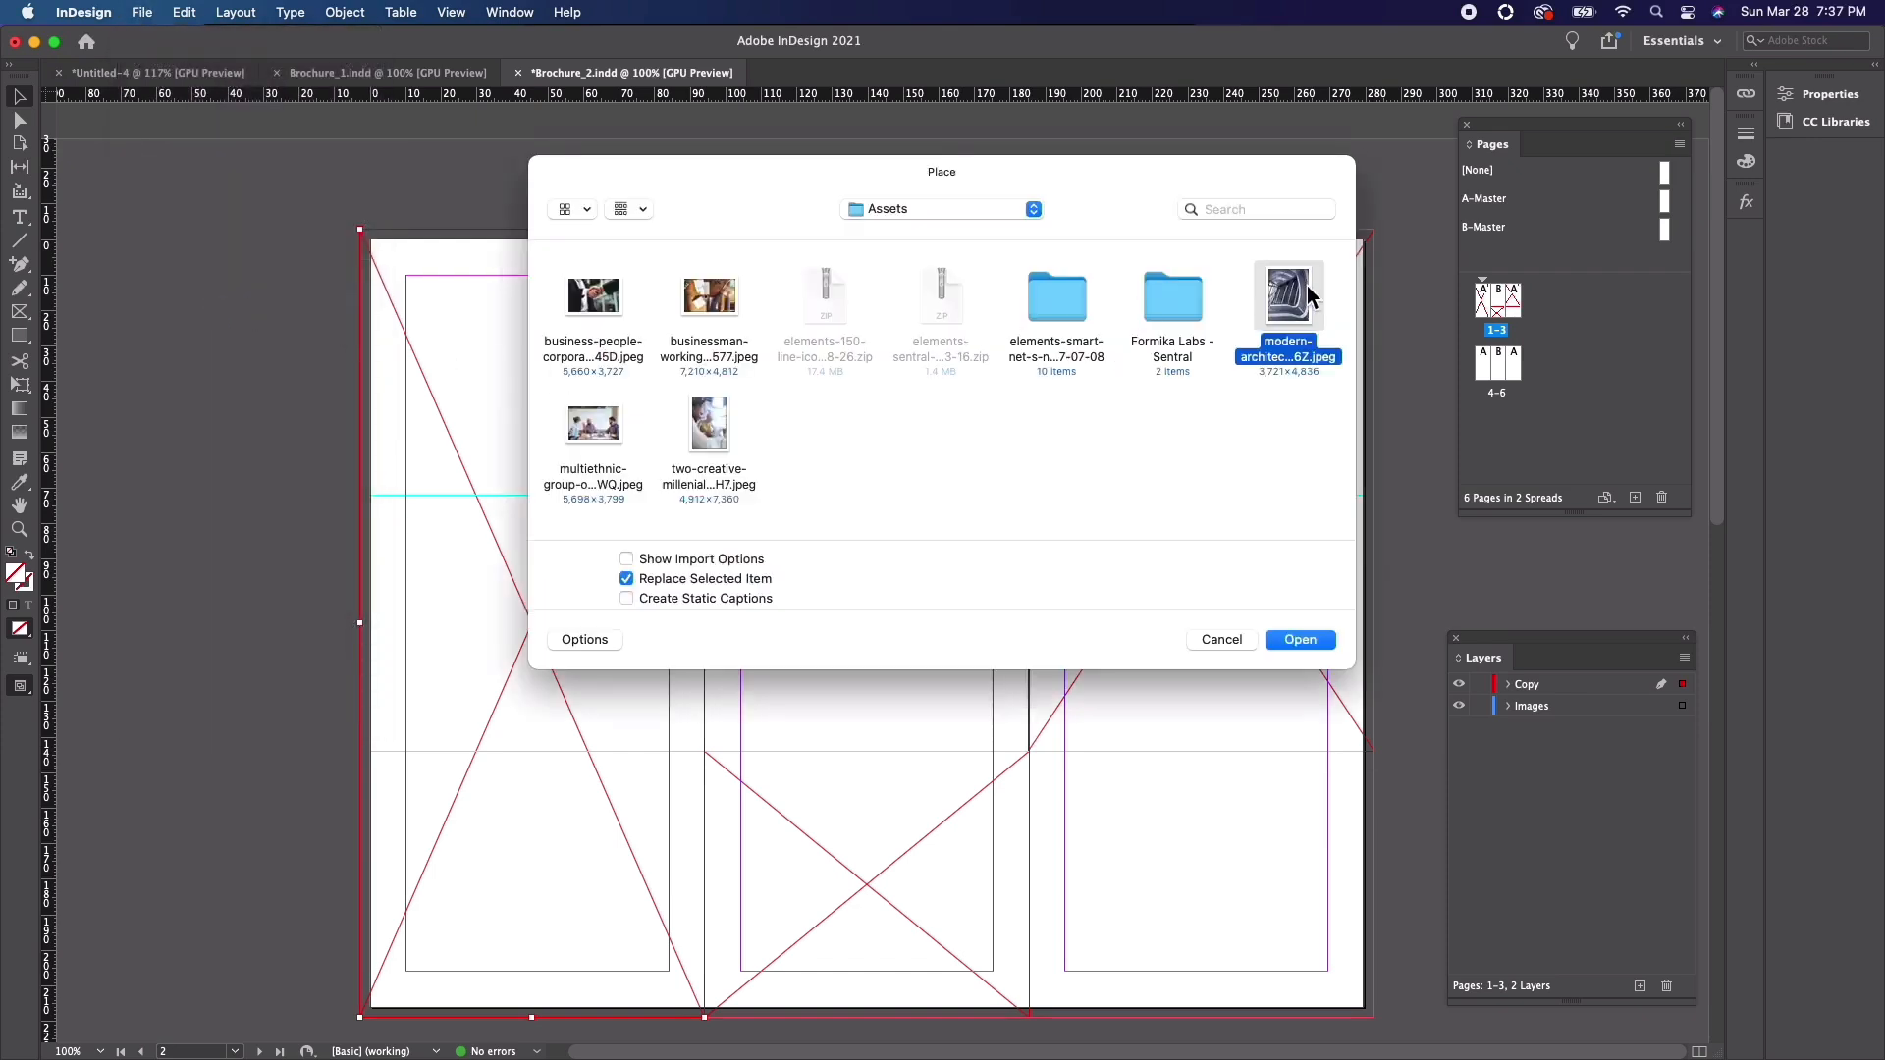
pyautogui.click(1306, 647)
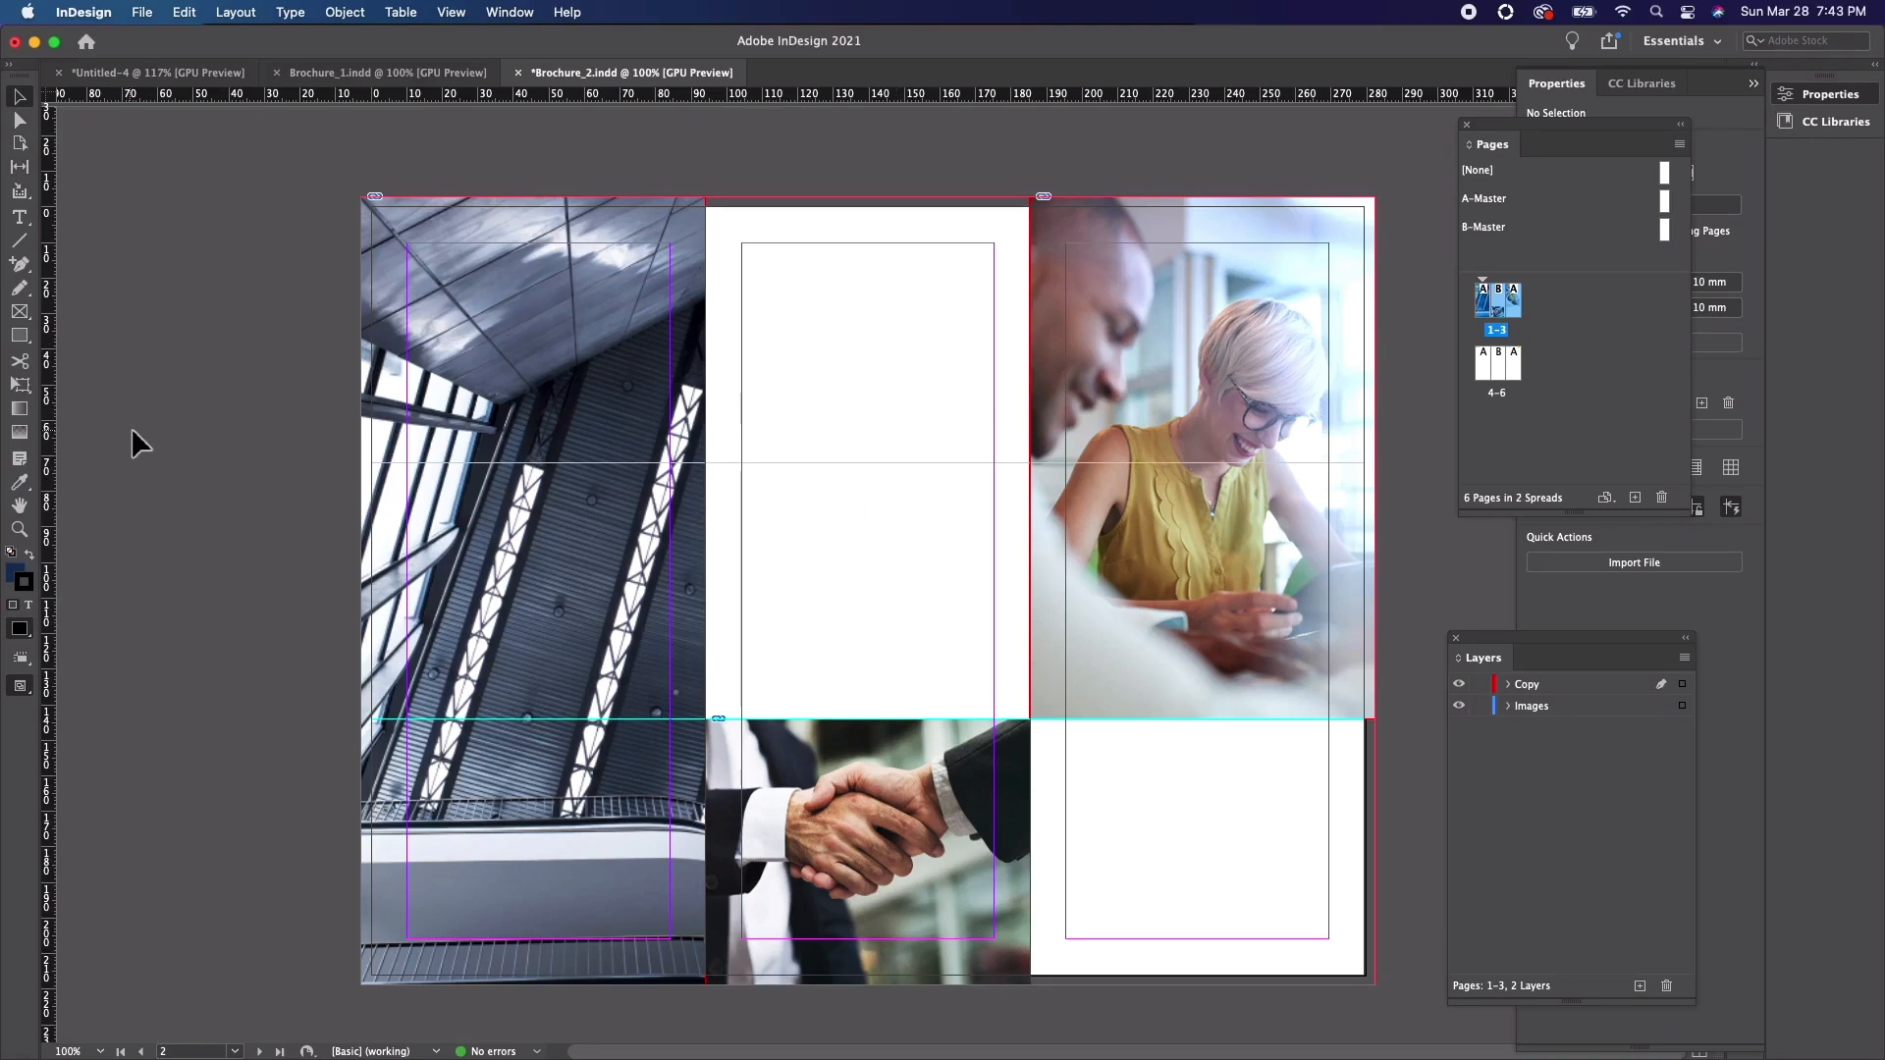
# - Draw a rectangle over the first panel's entire image, out to the bleed
pyautogui.click(19, 335)
pyautogui.moveTo(368, 202); pyautogui.dragTo(705, 982)
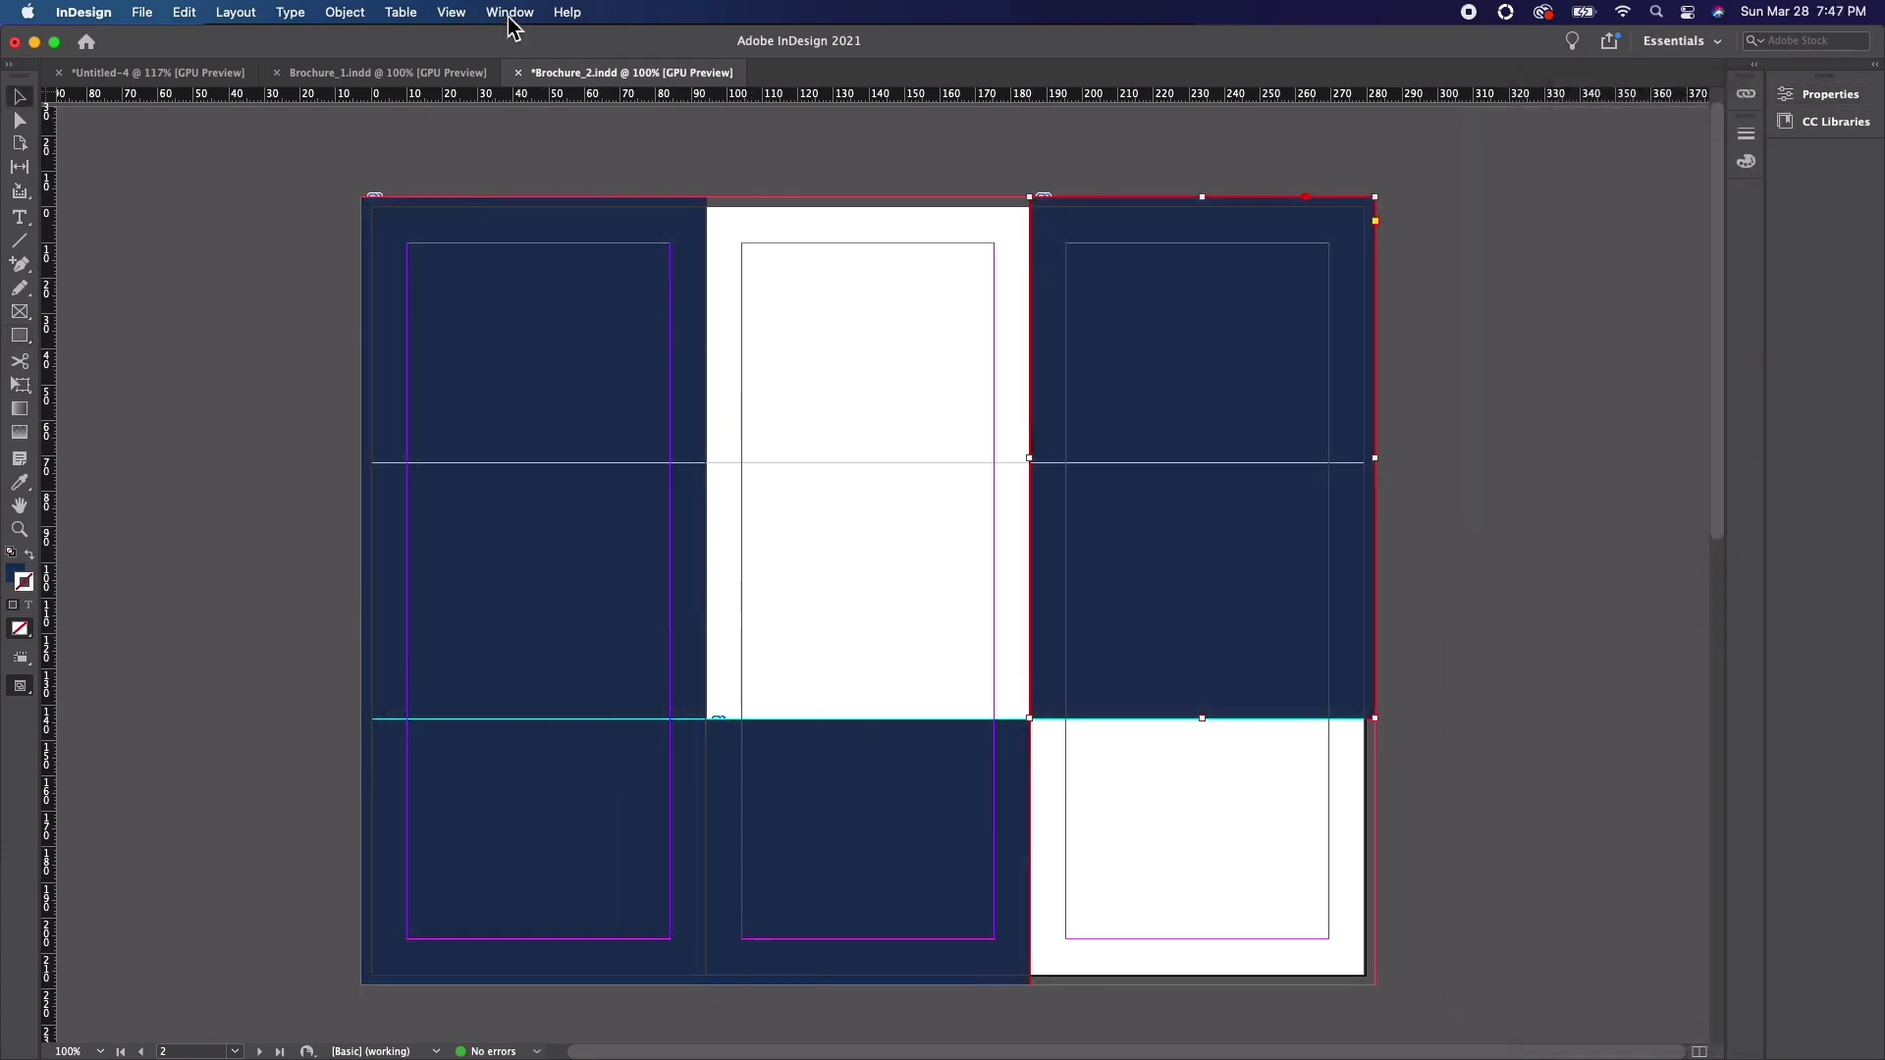
# - Set the blend mode of the first panel's dark blue rectangle to Multiply and lower its opacity slightly
pyautogui.click(509, 14)
pyautogui.click(533, 244)
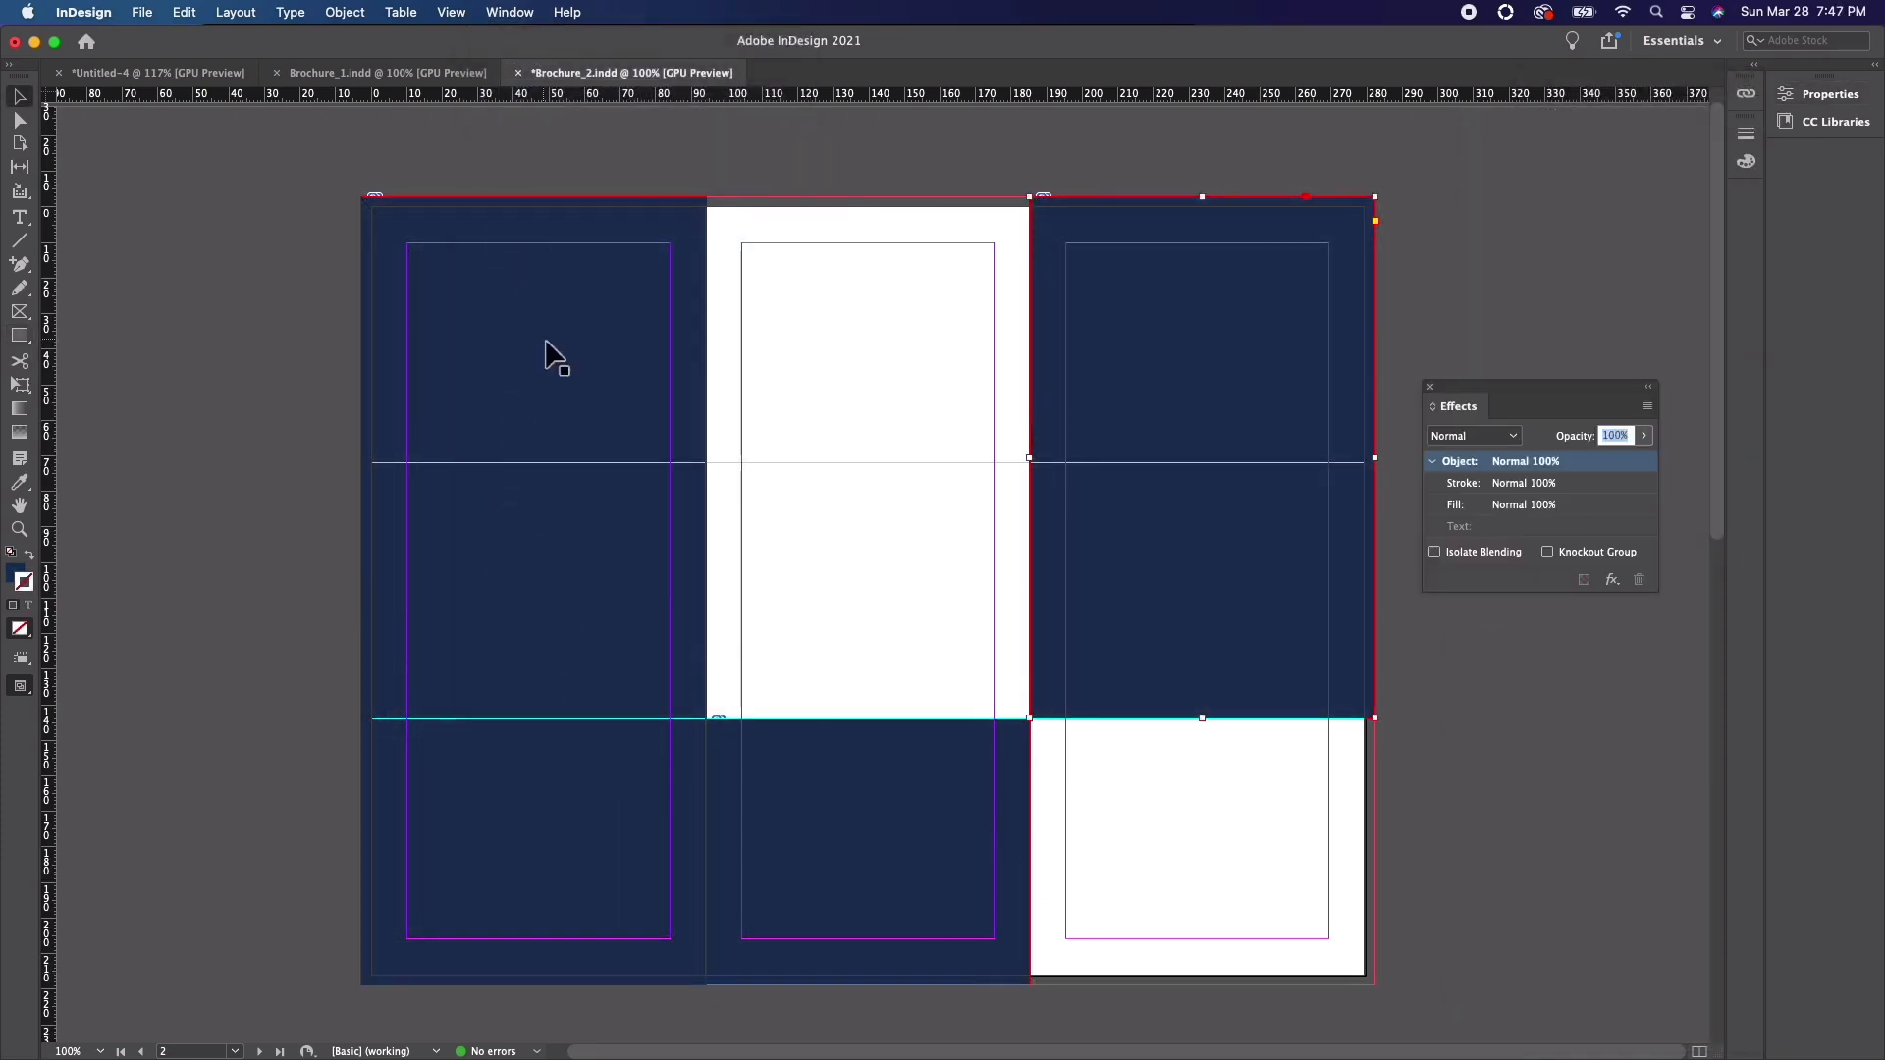
pyautogui.click(546, 343)
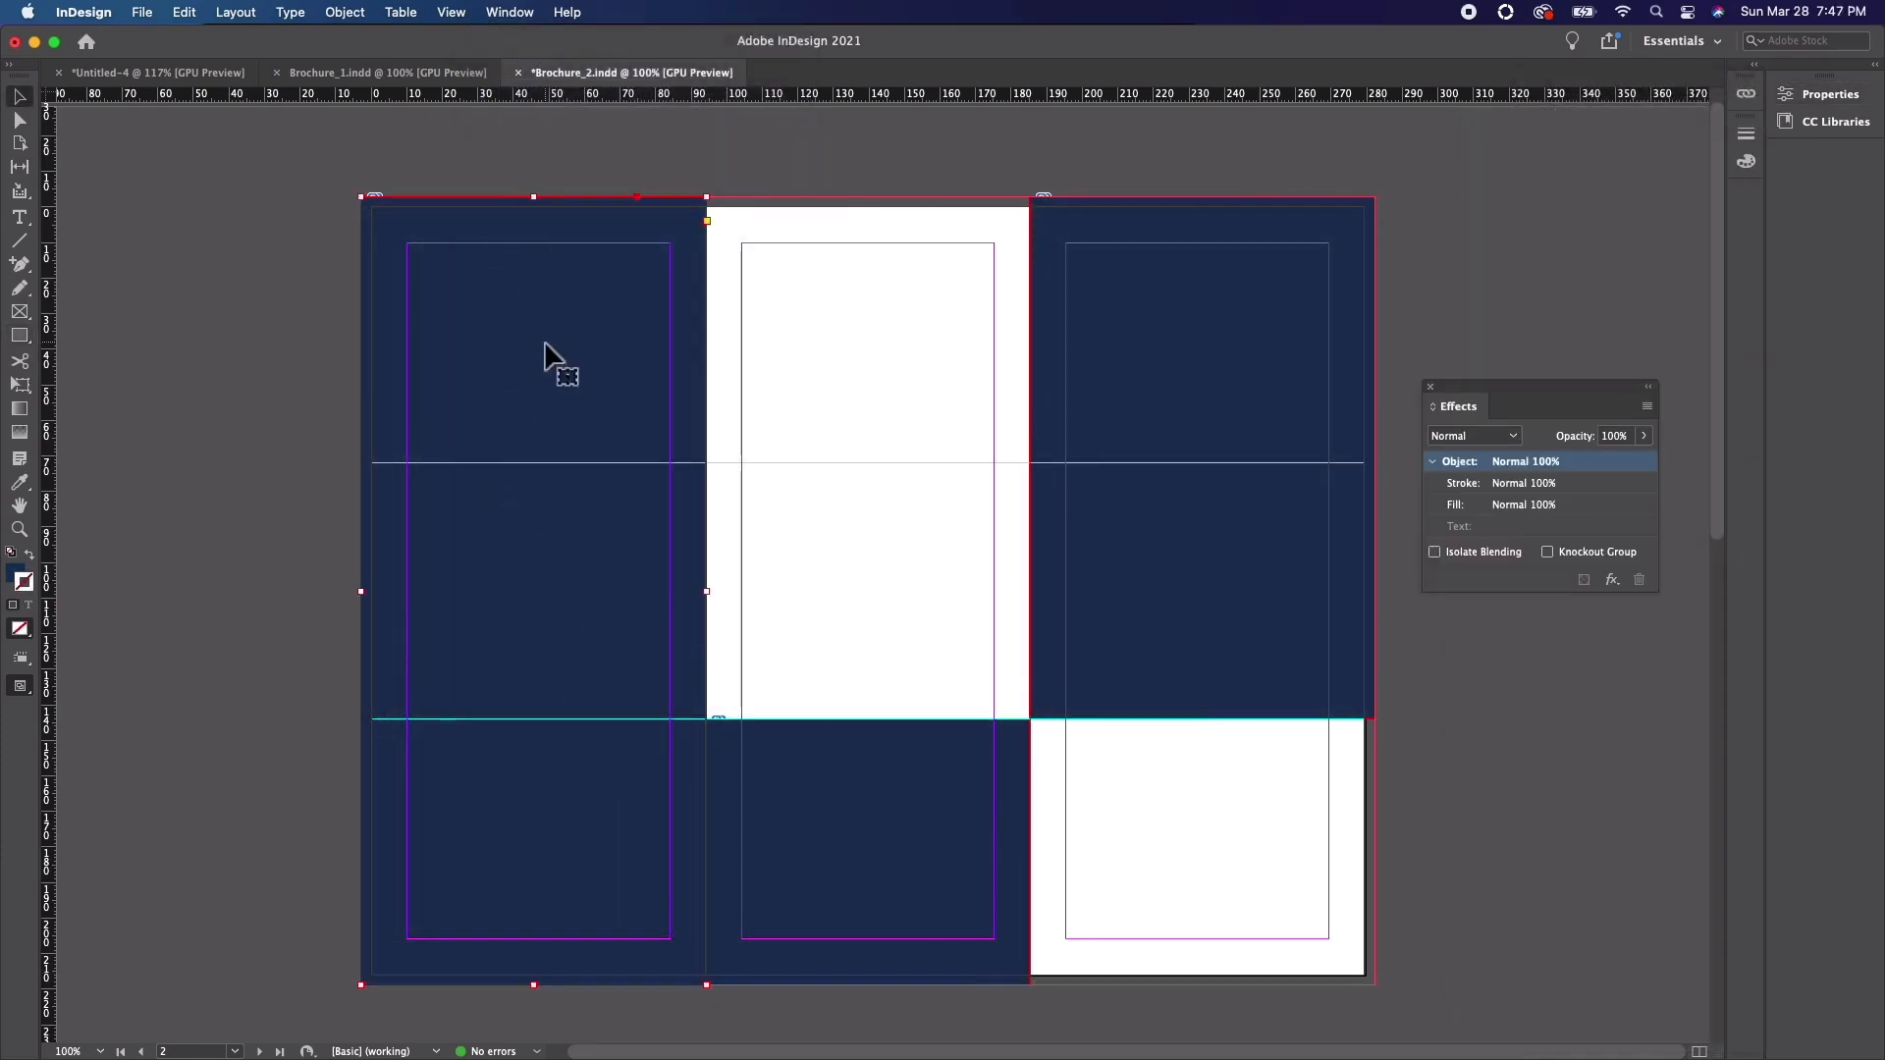
pyautogui.click(1513, 438)
pyautogui.click(1499, 478)
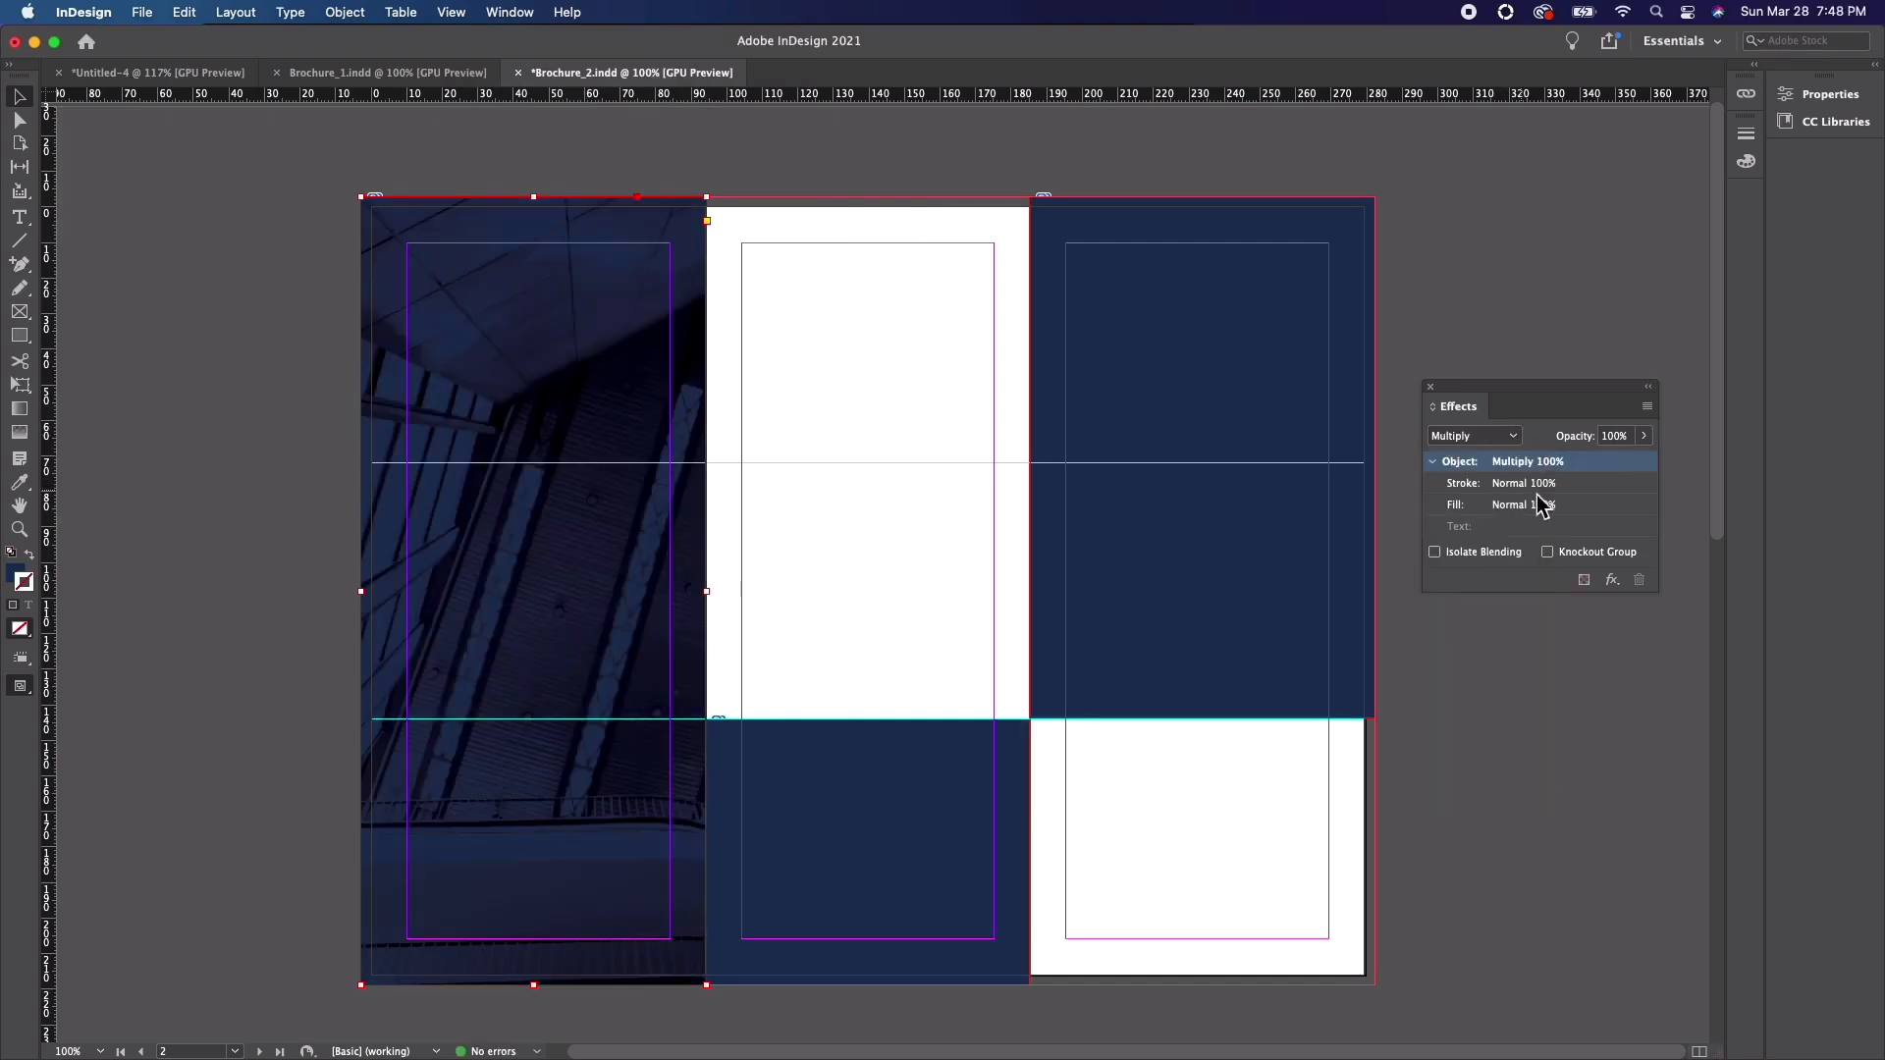
pyautogui.click(1643, 439)
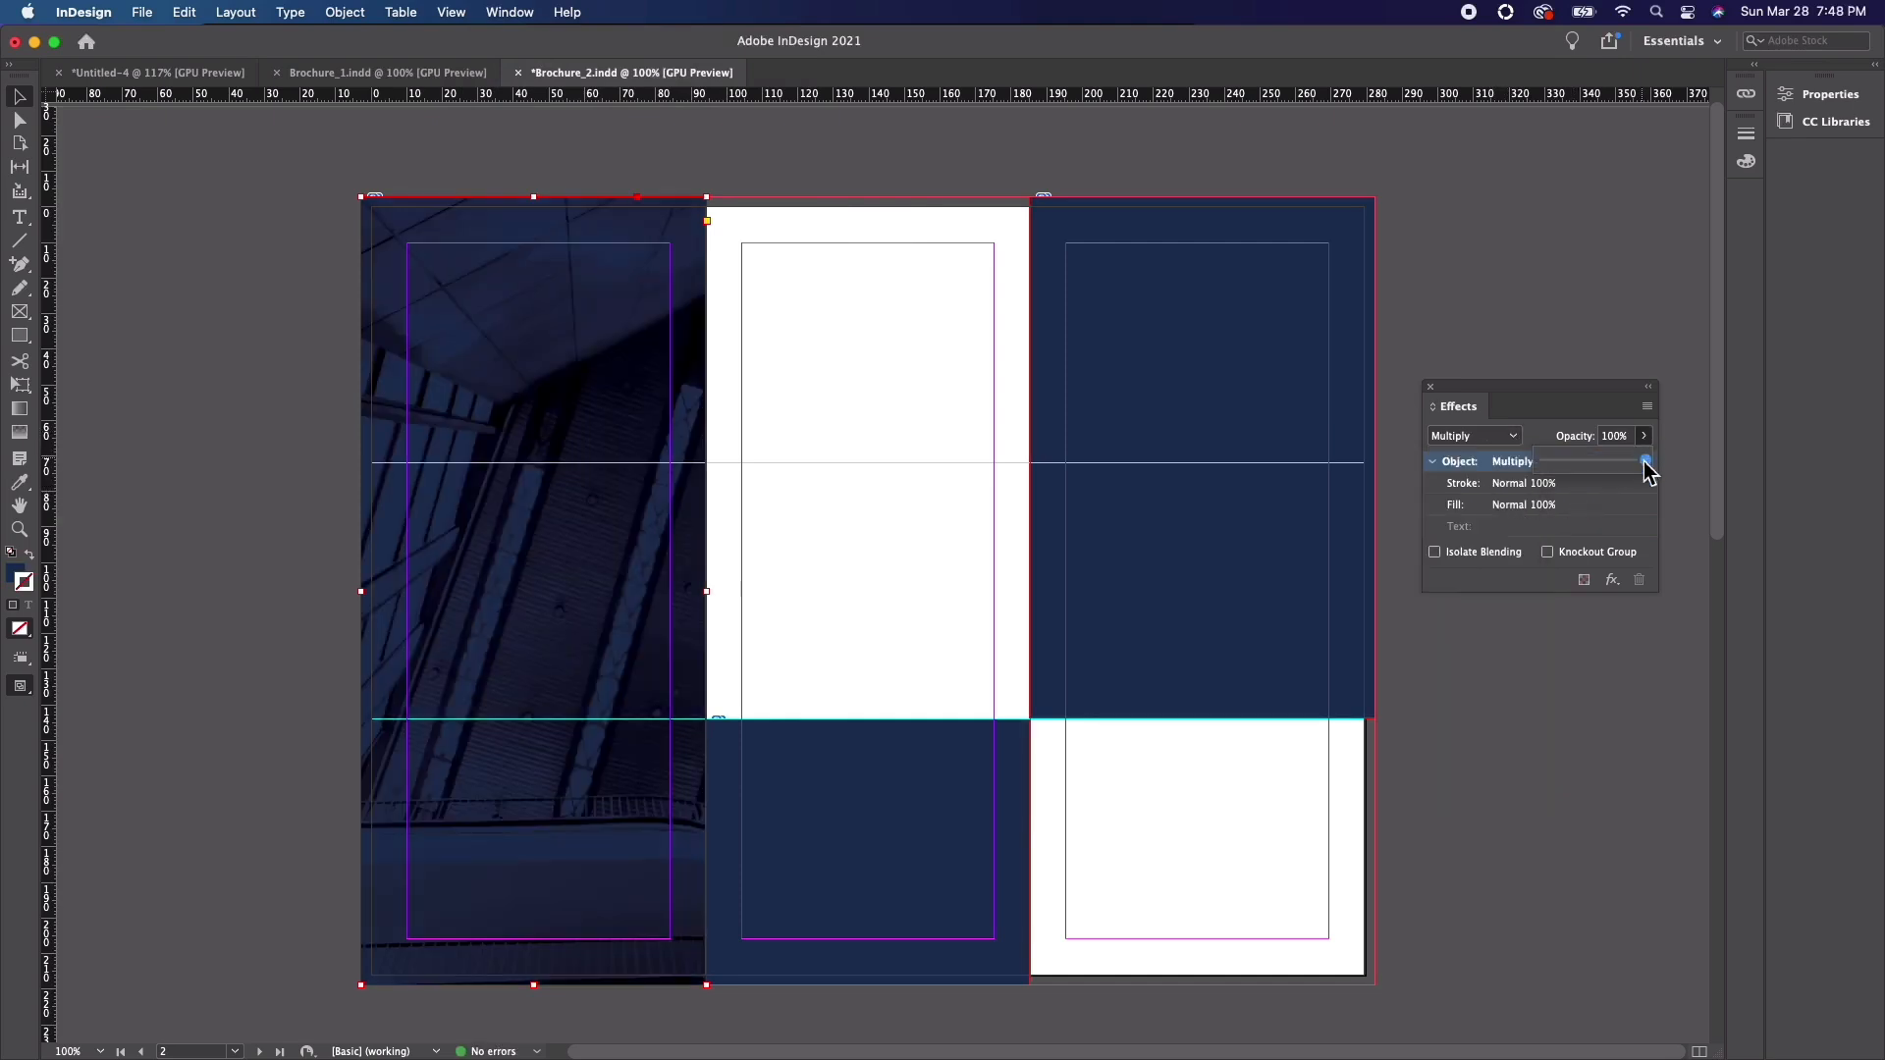
pyautogui.moveTo(1649, 472); pyautogui.dragTo(1639, 472)
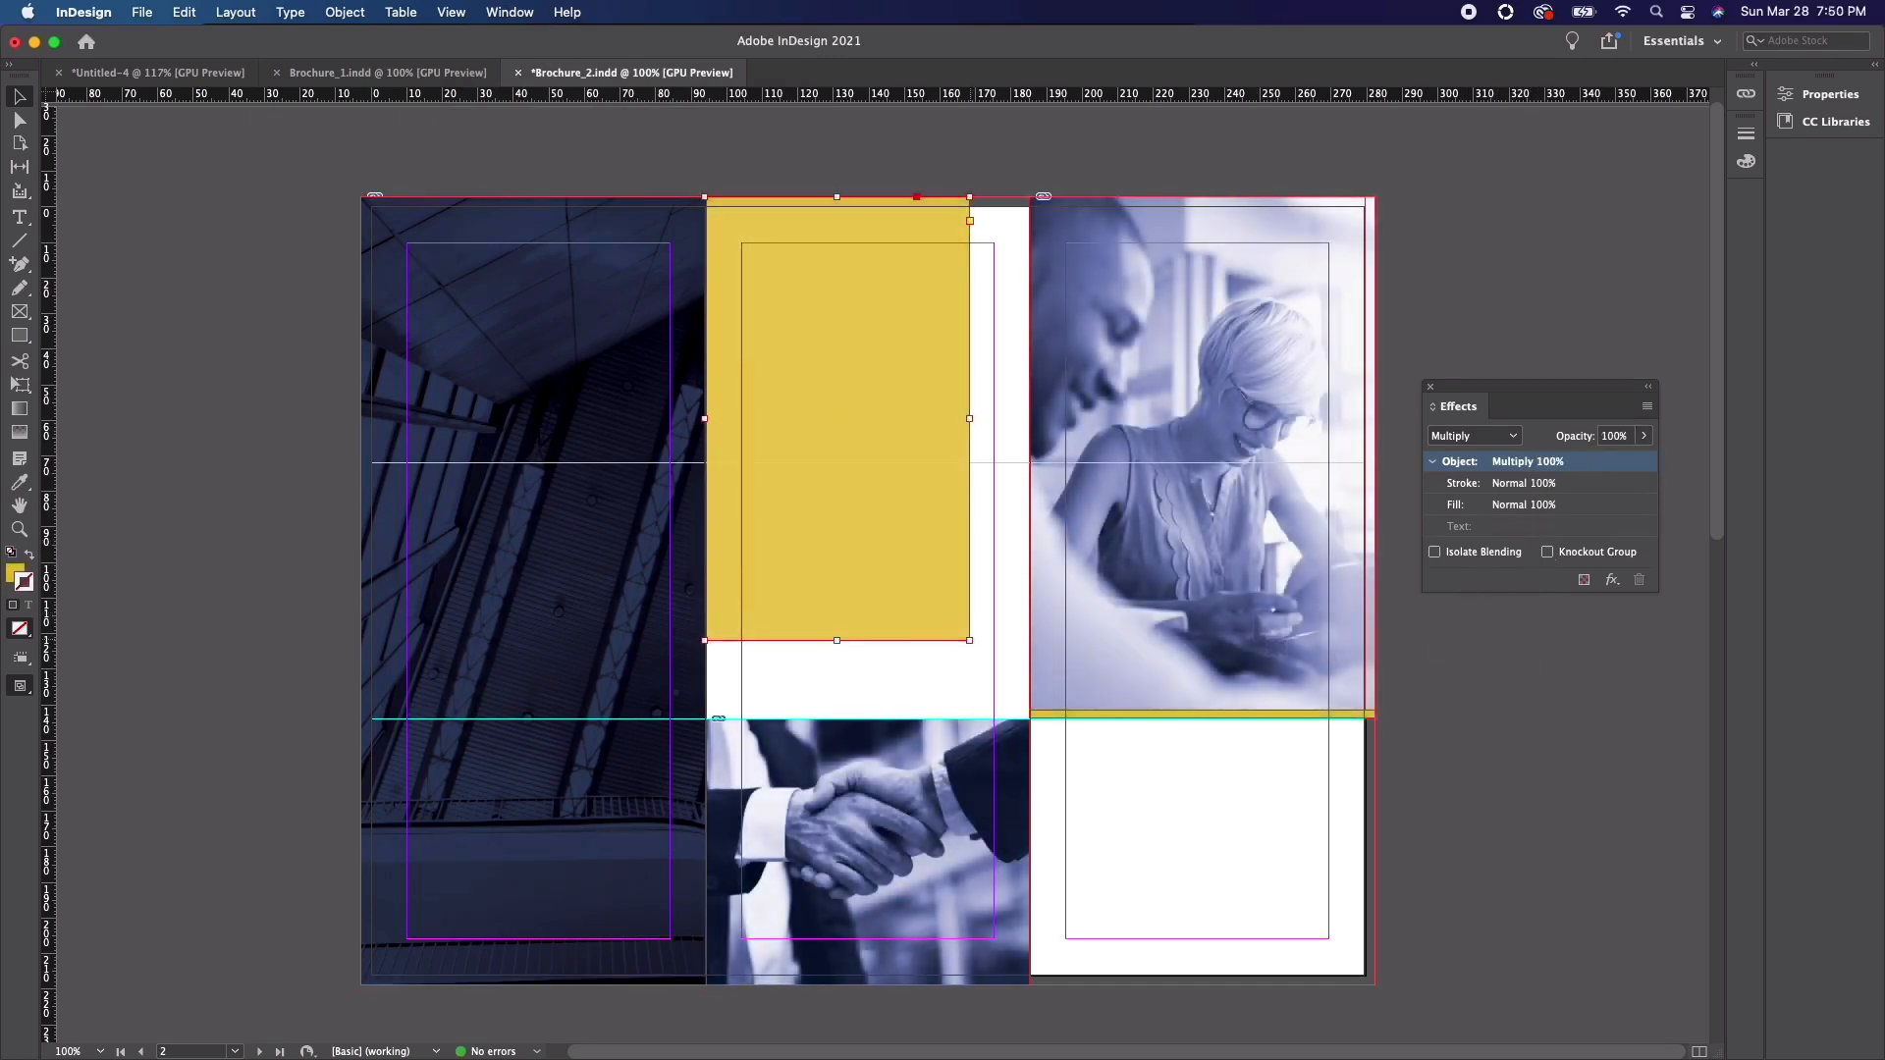
# - Extend the yellow rectangle across the middle panel down to the lower row guide, and reposition the SmartNet logo on the third panel
pyautogui.moveTo(972, 640); pyautogui.dragTo(1026, 717)
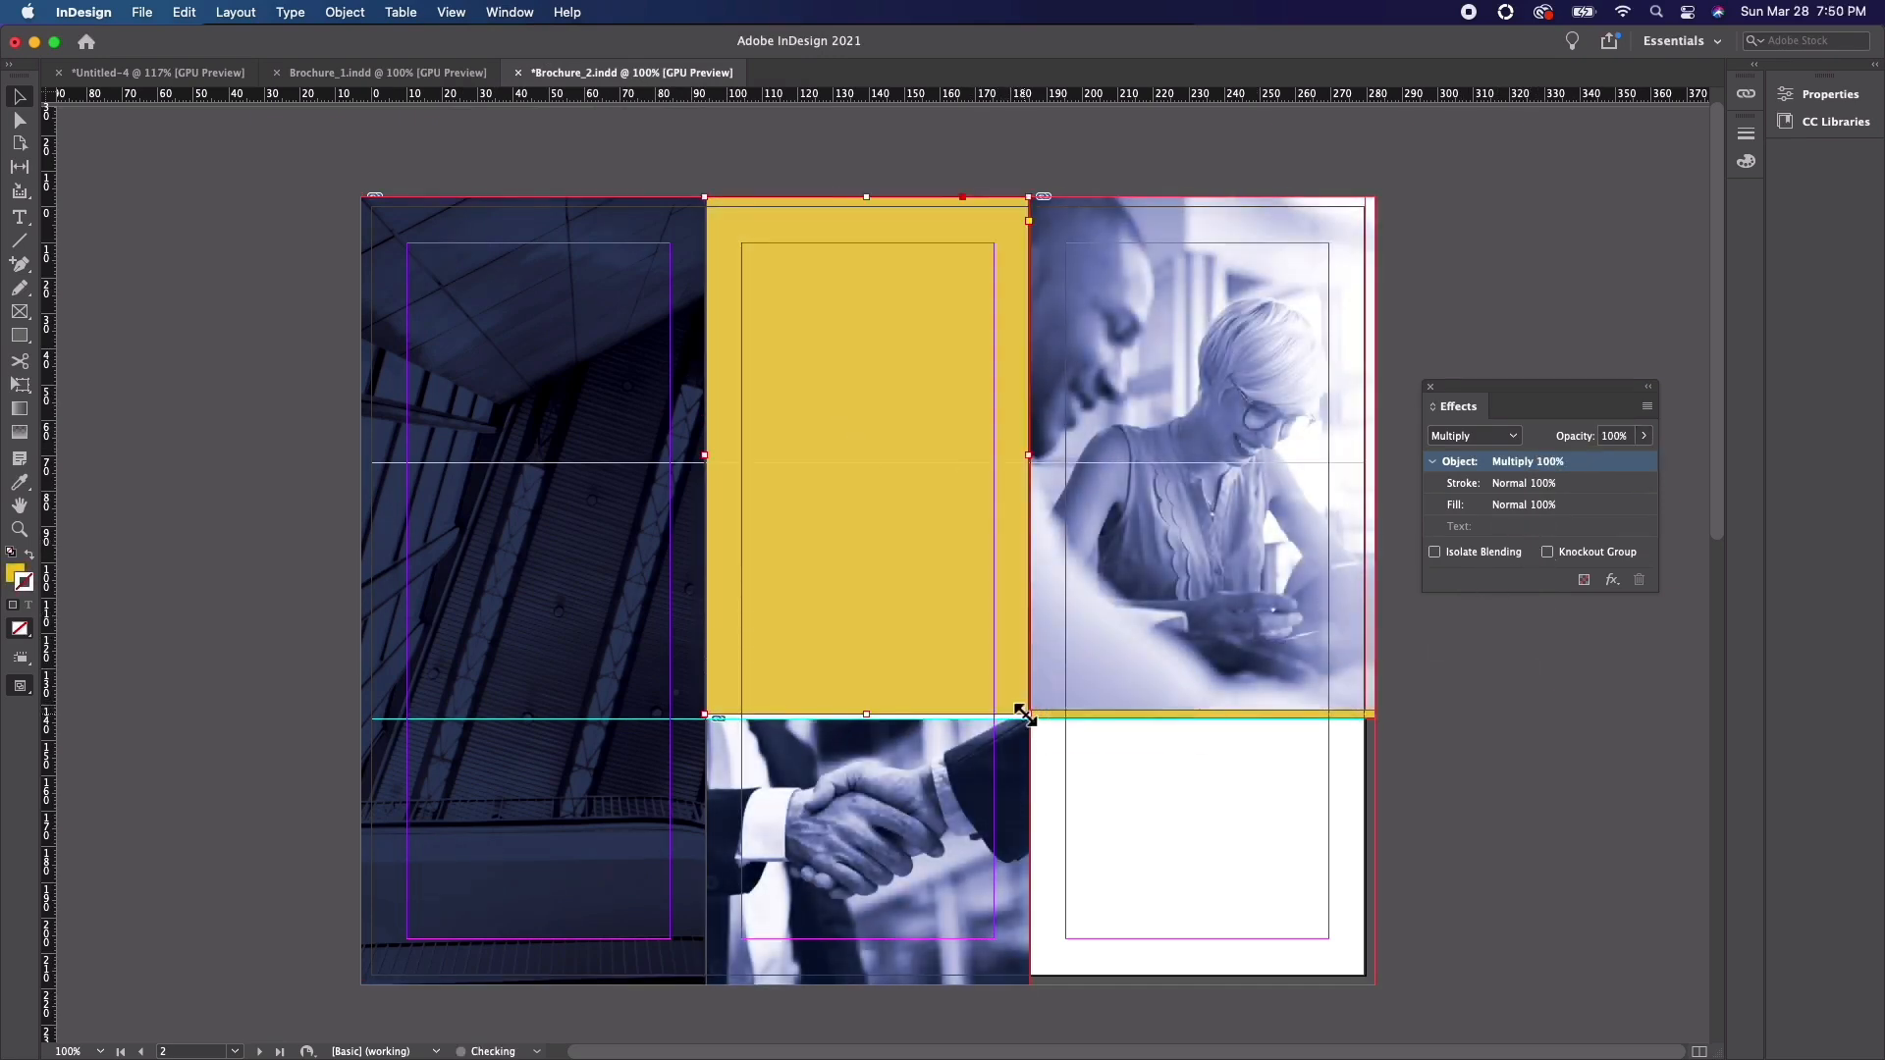
pyautogui.moveTo(872, 715); pyautogui.dragTo(872, 720)
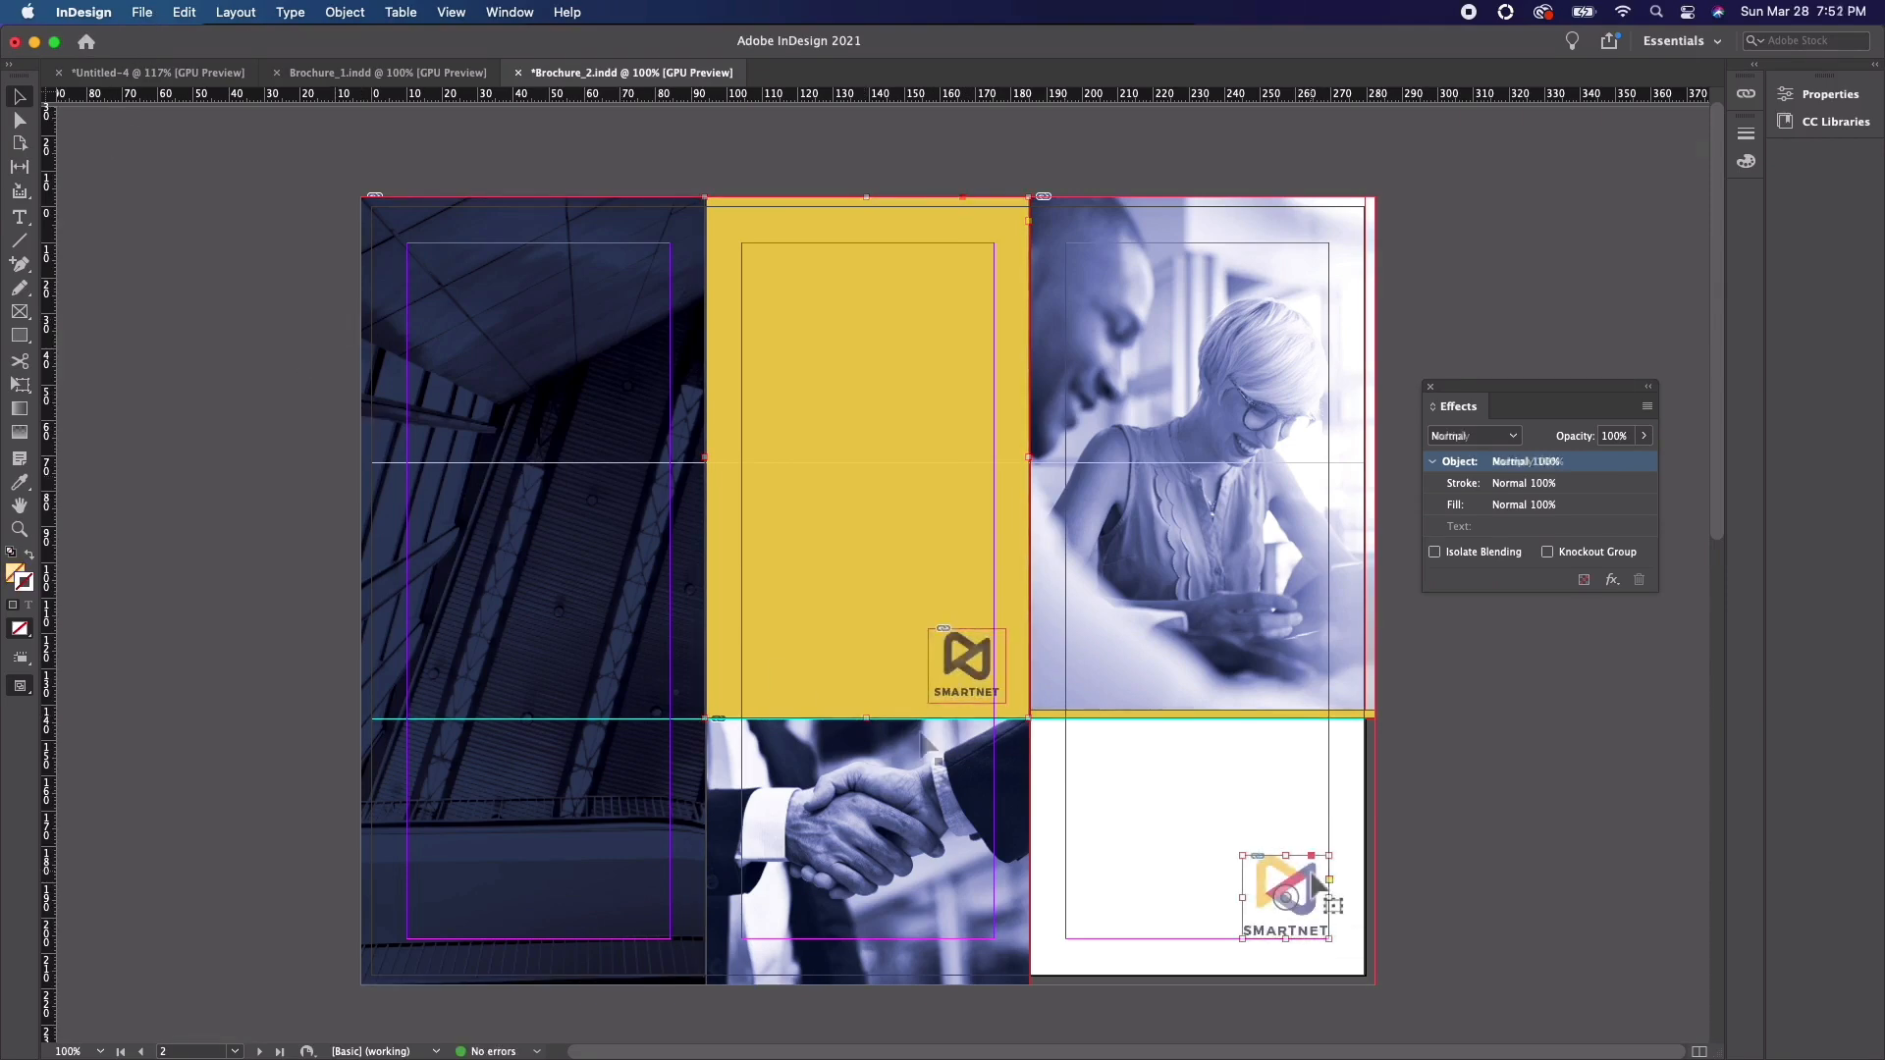
pyautogui.moveTo(1316, 884); pyautogui.dragTo(1282, 864)
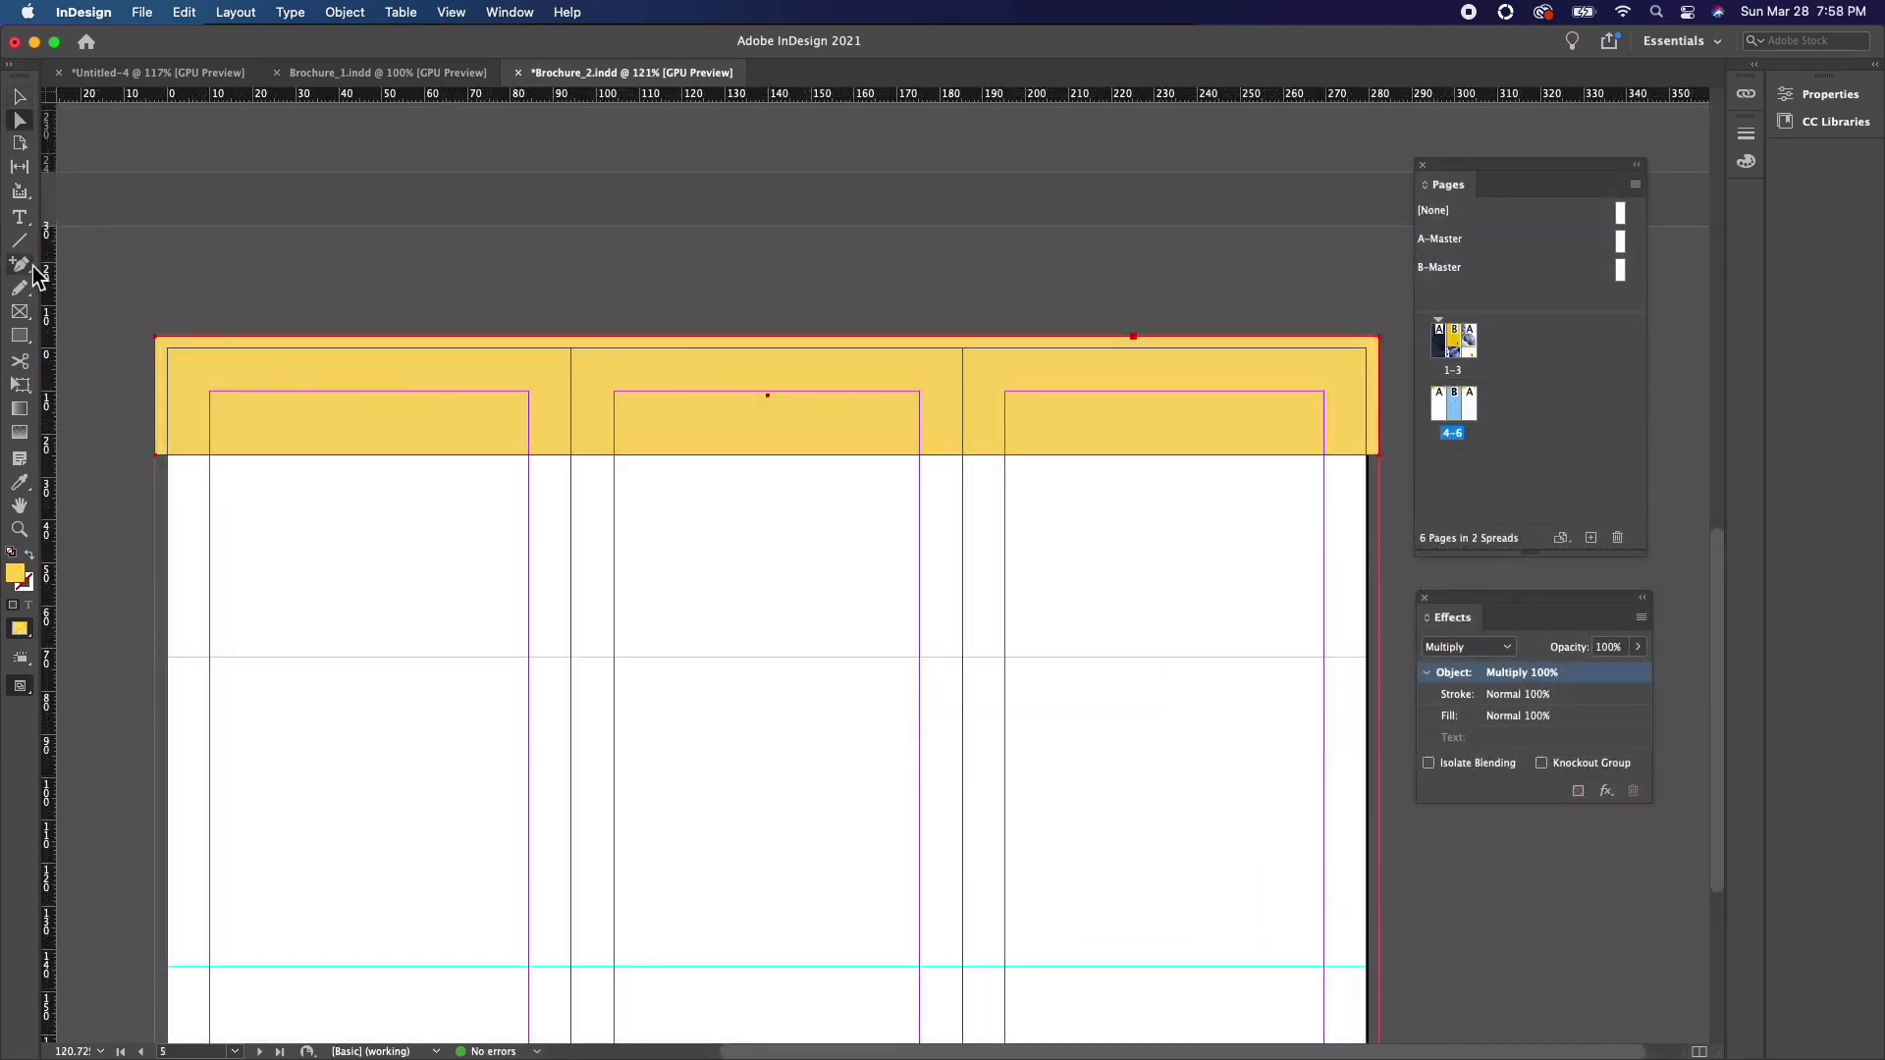
# - Add an anchor point to the yellow band's lower edge at the first fold and raise it to form a peak
pyautogui.click(27, 265)
pyautogui.click(569, 456)
pyautogui.click(21, 124)
pyautogui.click(589, 492)
pyautogui.moveTo(569, 458); pyautogui.dragTo(571, 405)
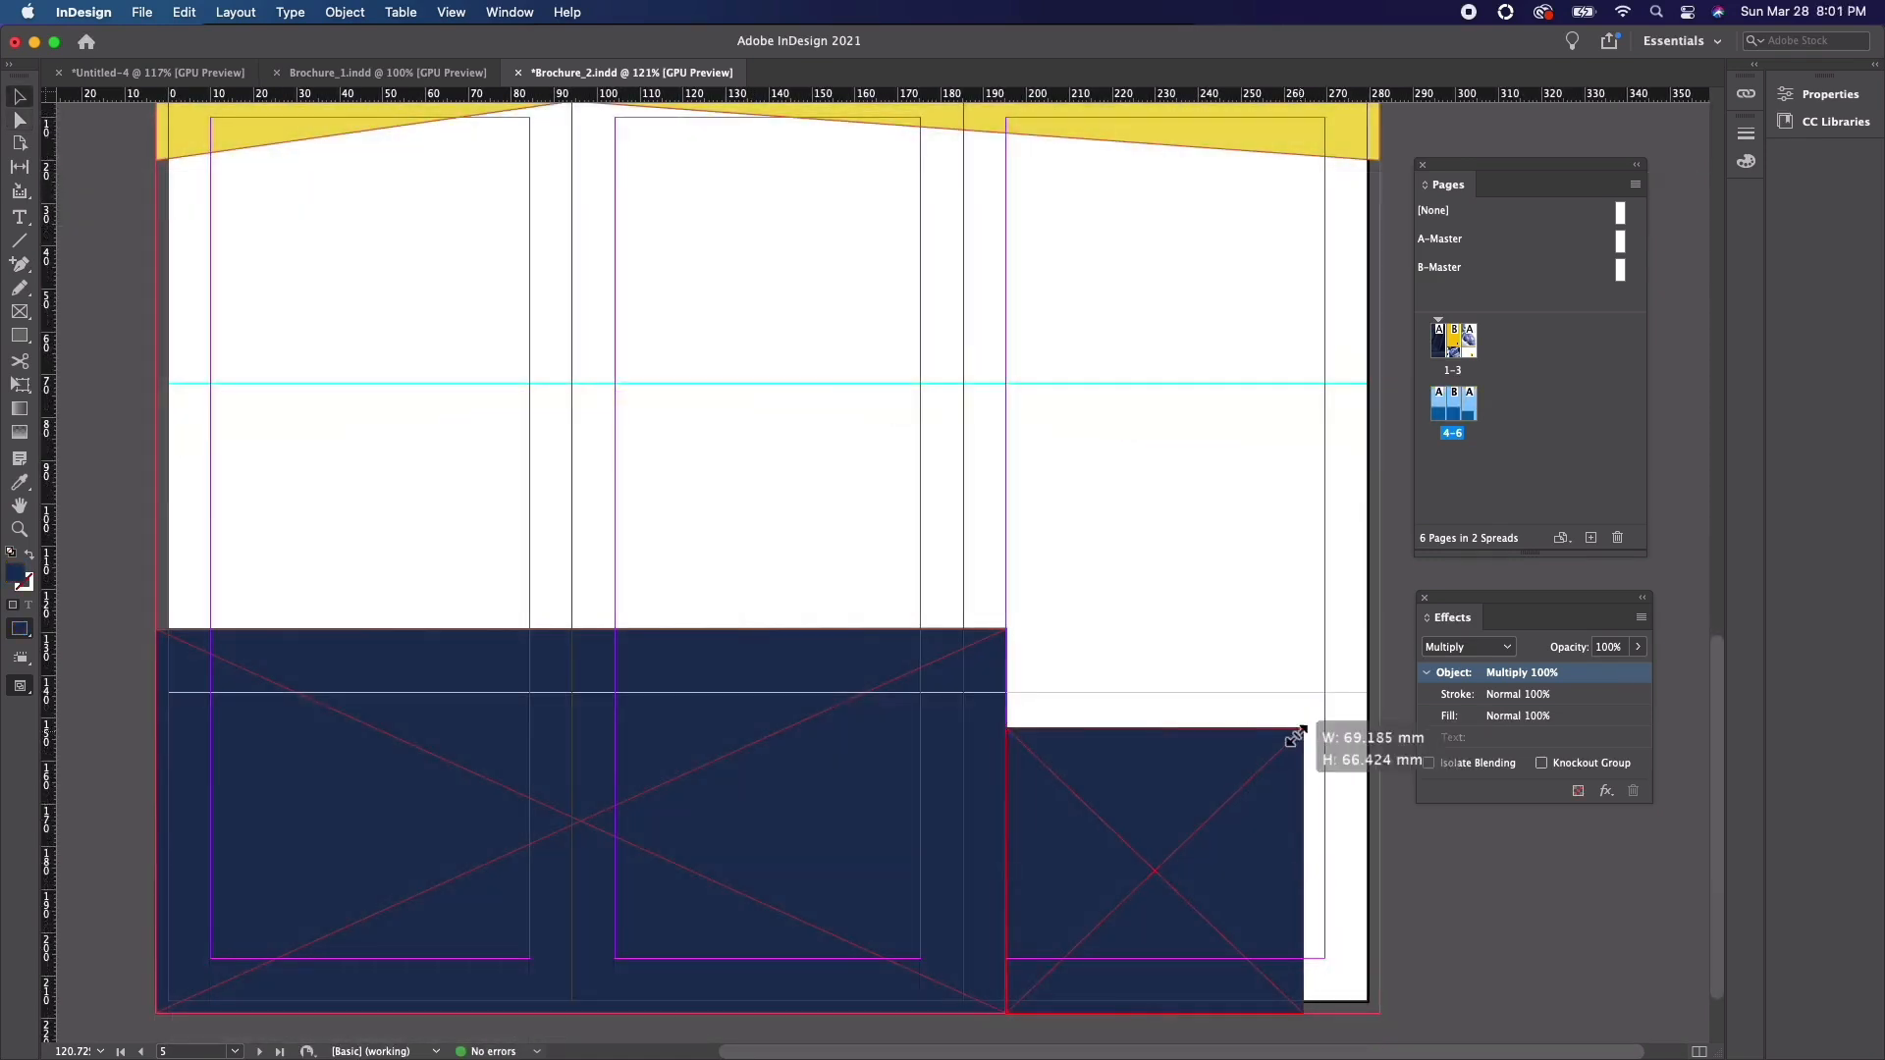
# - Enlarge the sixth page's blue frame to the outer bleed and the neighbouring frame's height, and slant its upper edge by lowering the inner corner
pyautogui.moveTo(1300, 731); pyautogui.dragTo(1380, 636)
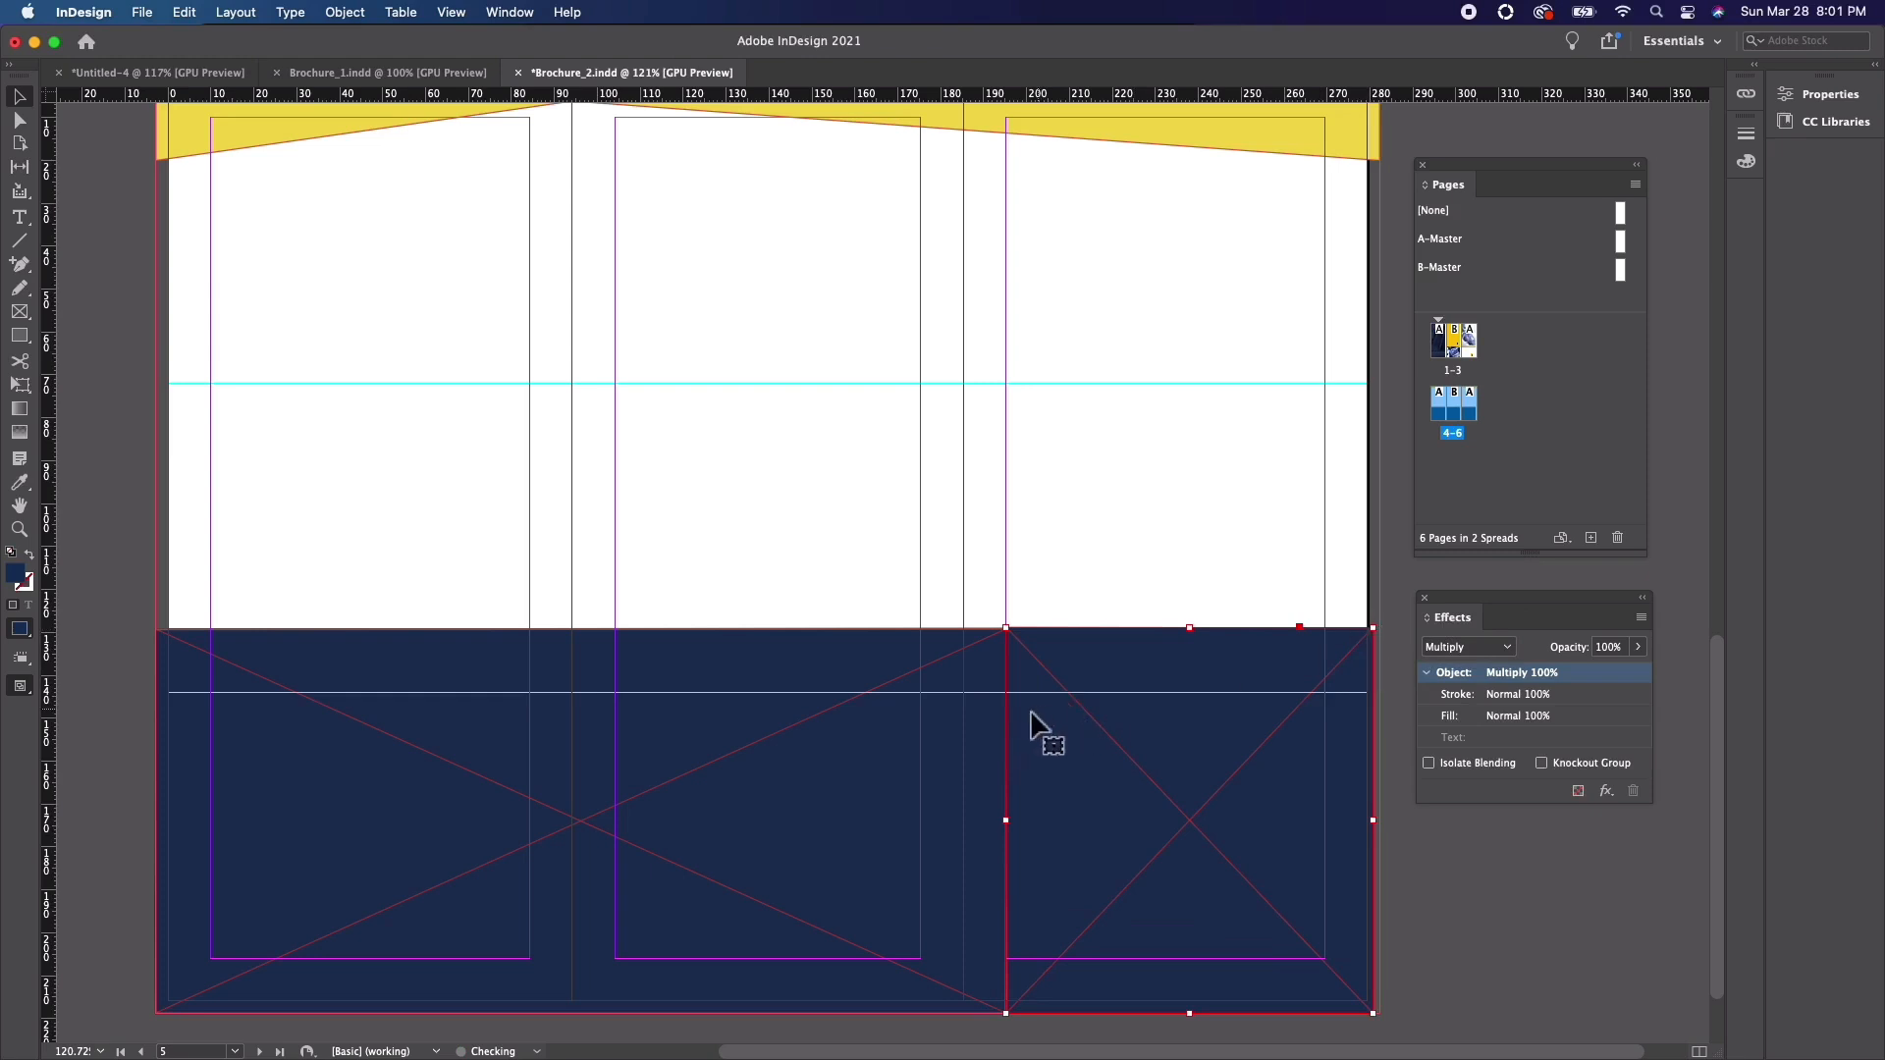
pyautogui.press('a')
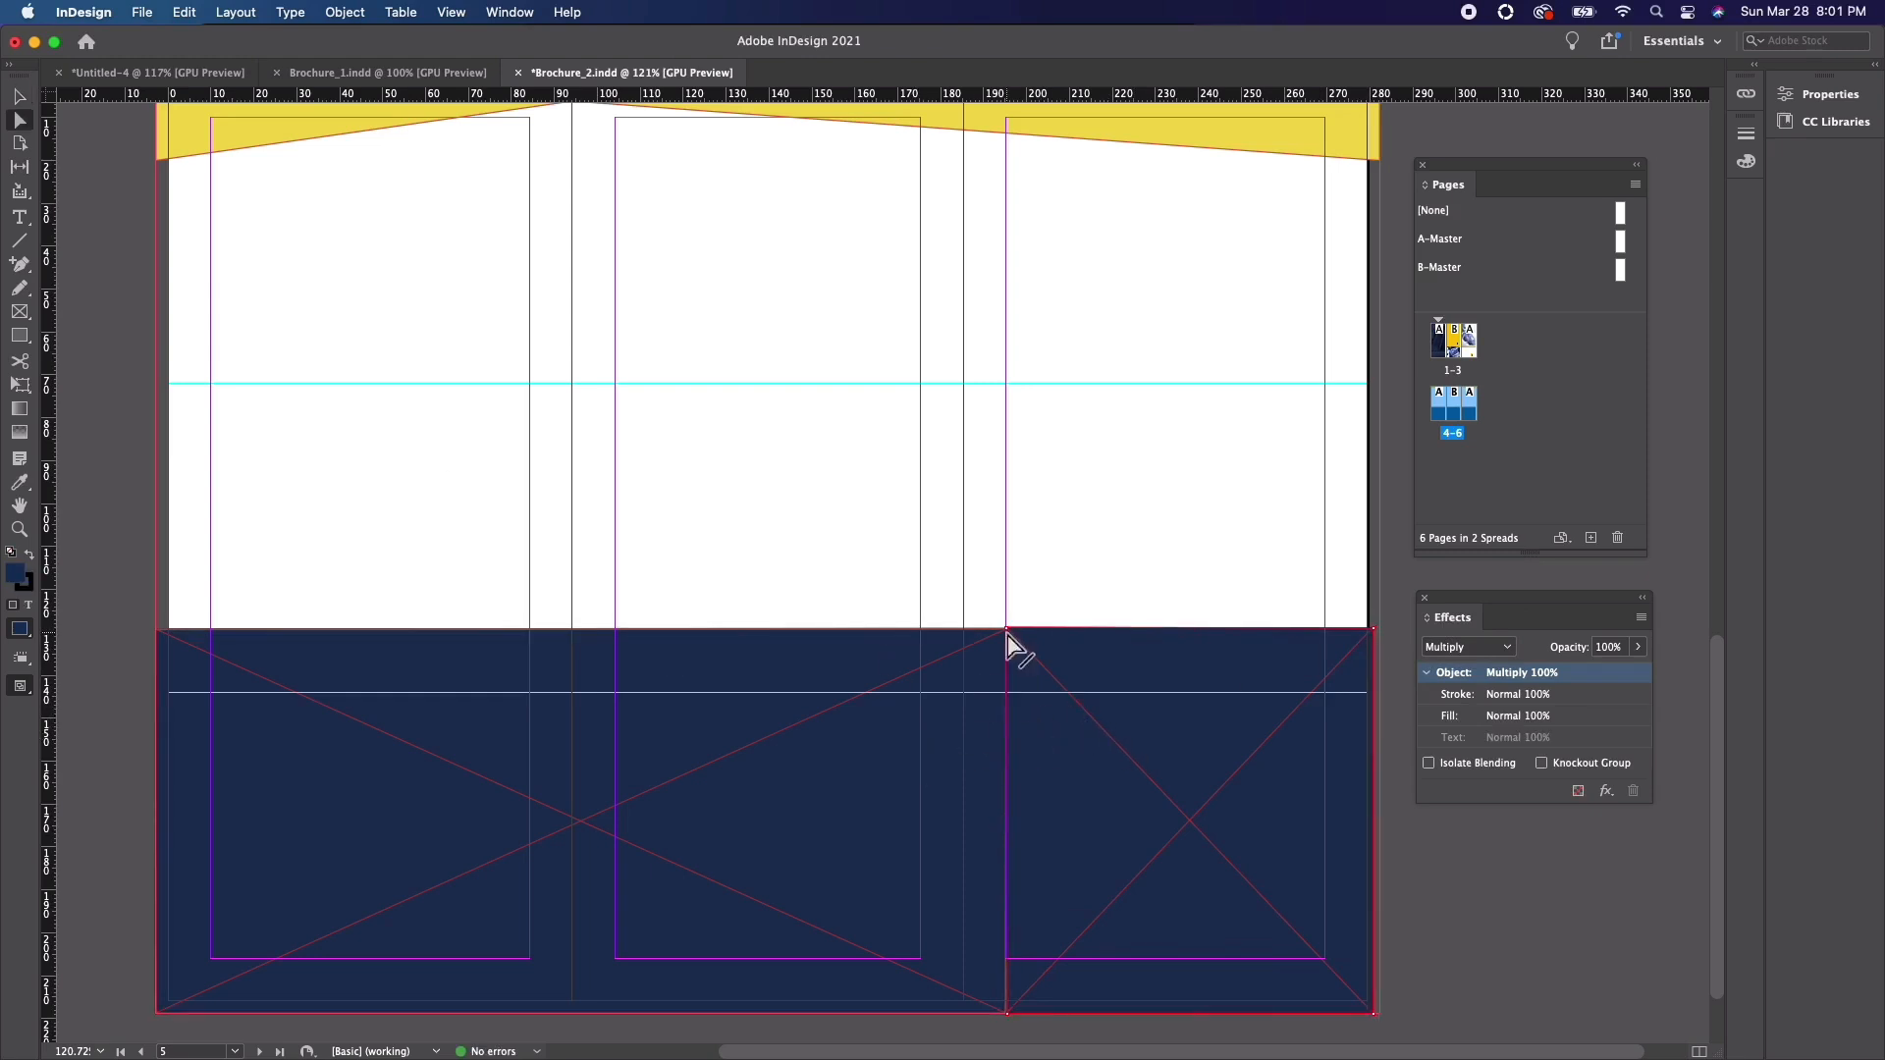
pyautogui.moveTo(1007, 631); pyautogui.dragTo(1008, 747)
pyautogui.click(1002, 639)
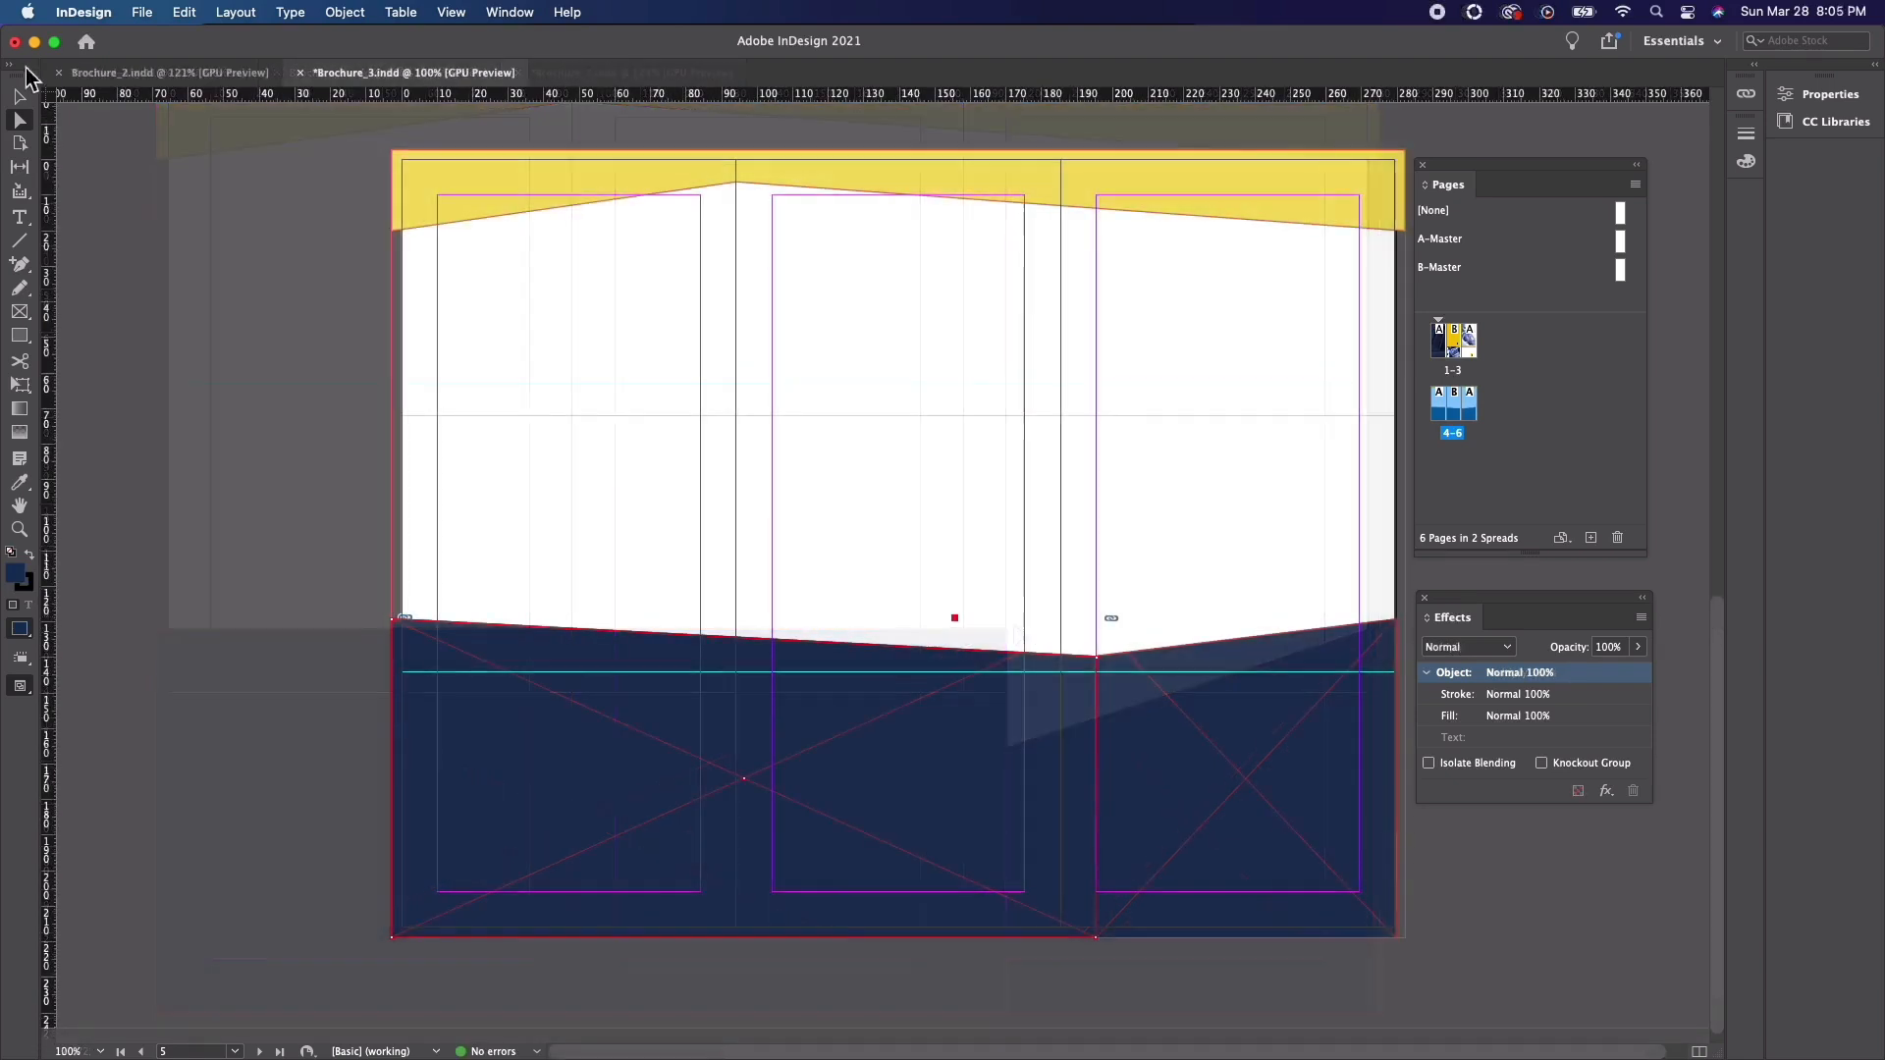
# - Set the blend mode of both dark blue shapes along the bottom of the 4-6 spread to Color
pyautogui.press('v')
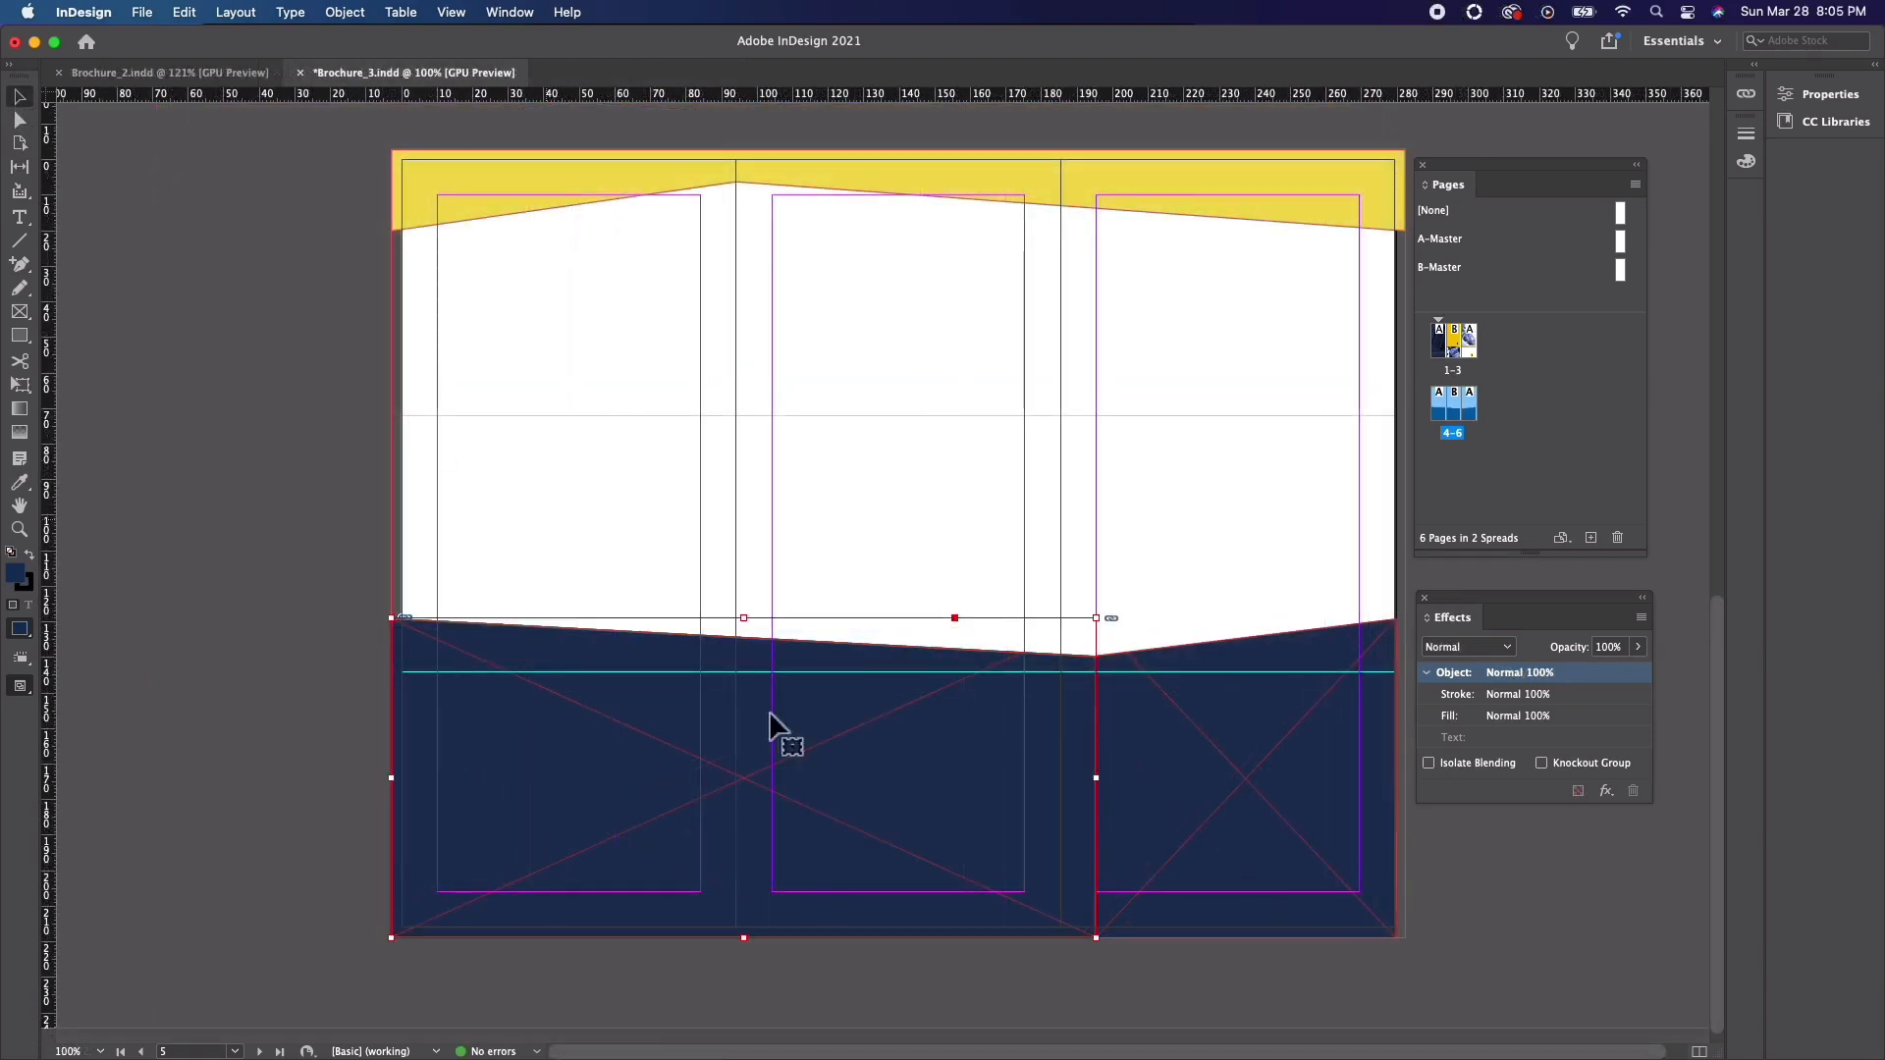
pyautogui.click(1478, 648)
pyautogui.click(1484, 993)
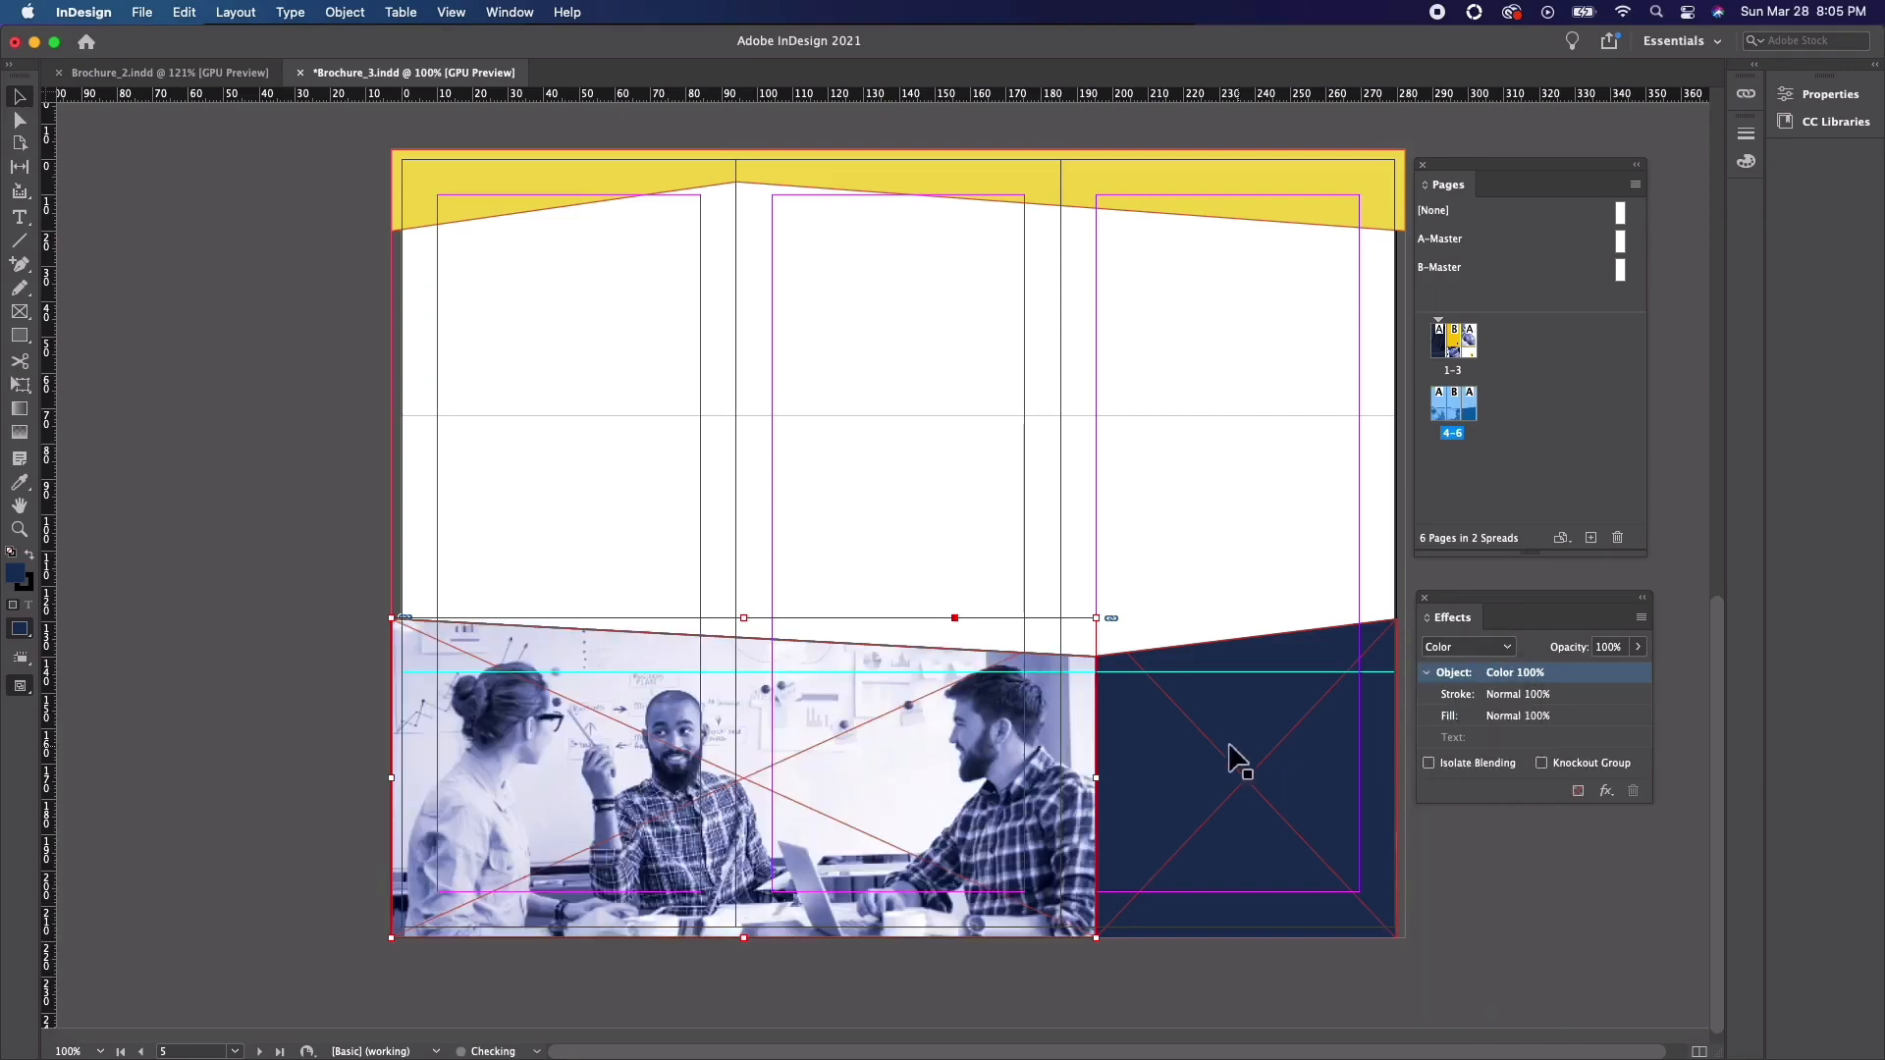
pyautogui.click(1245, 726)
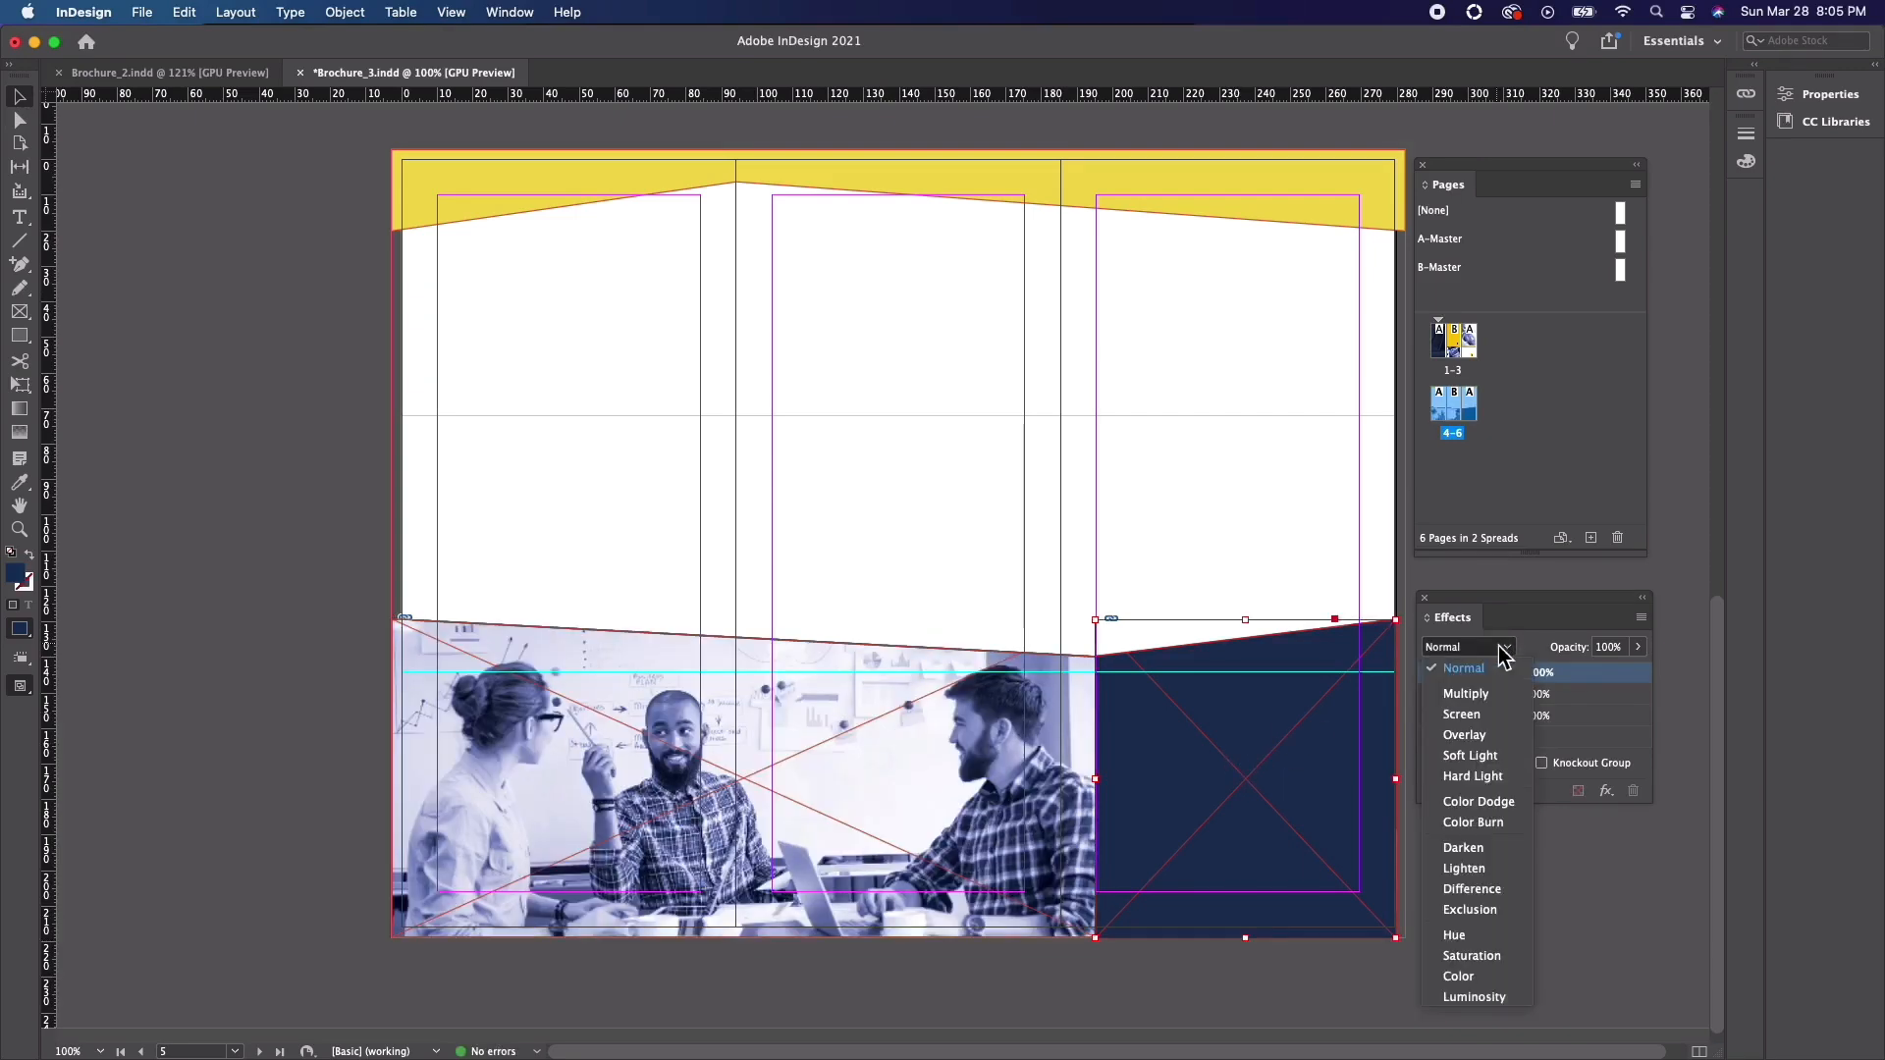
pyautogui.click(1473, 976)
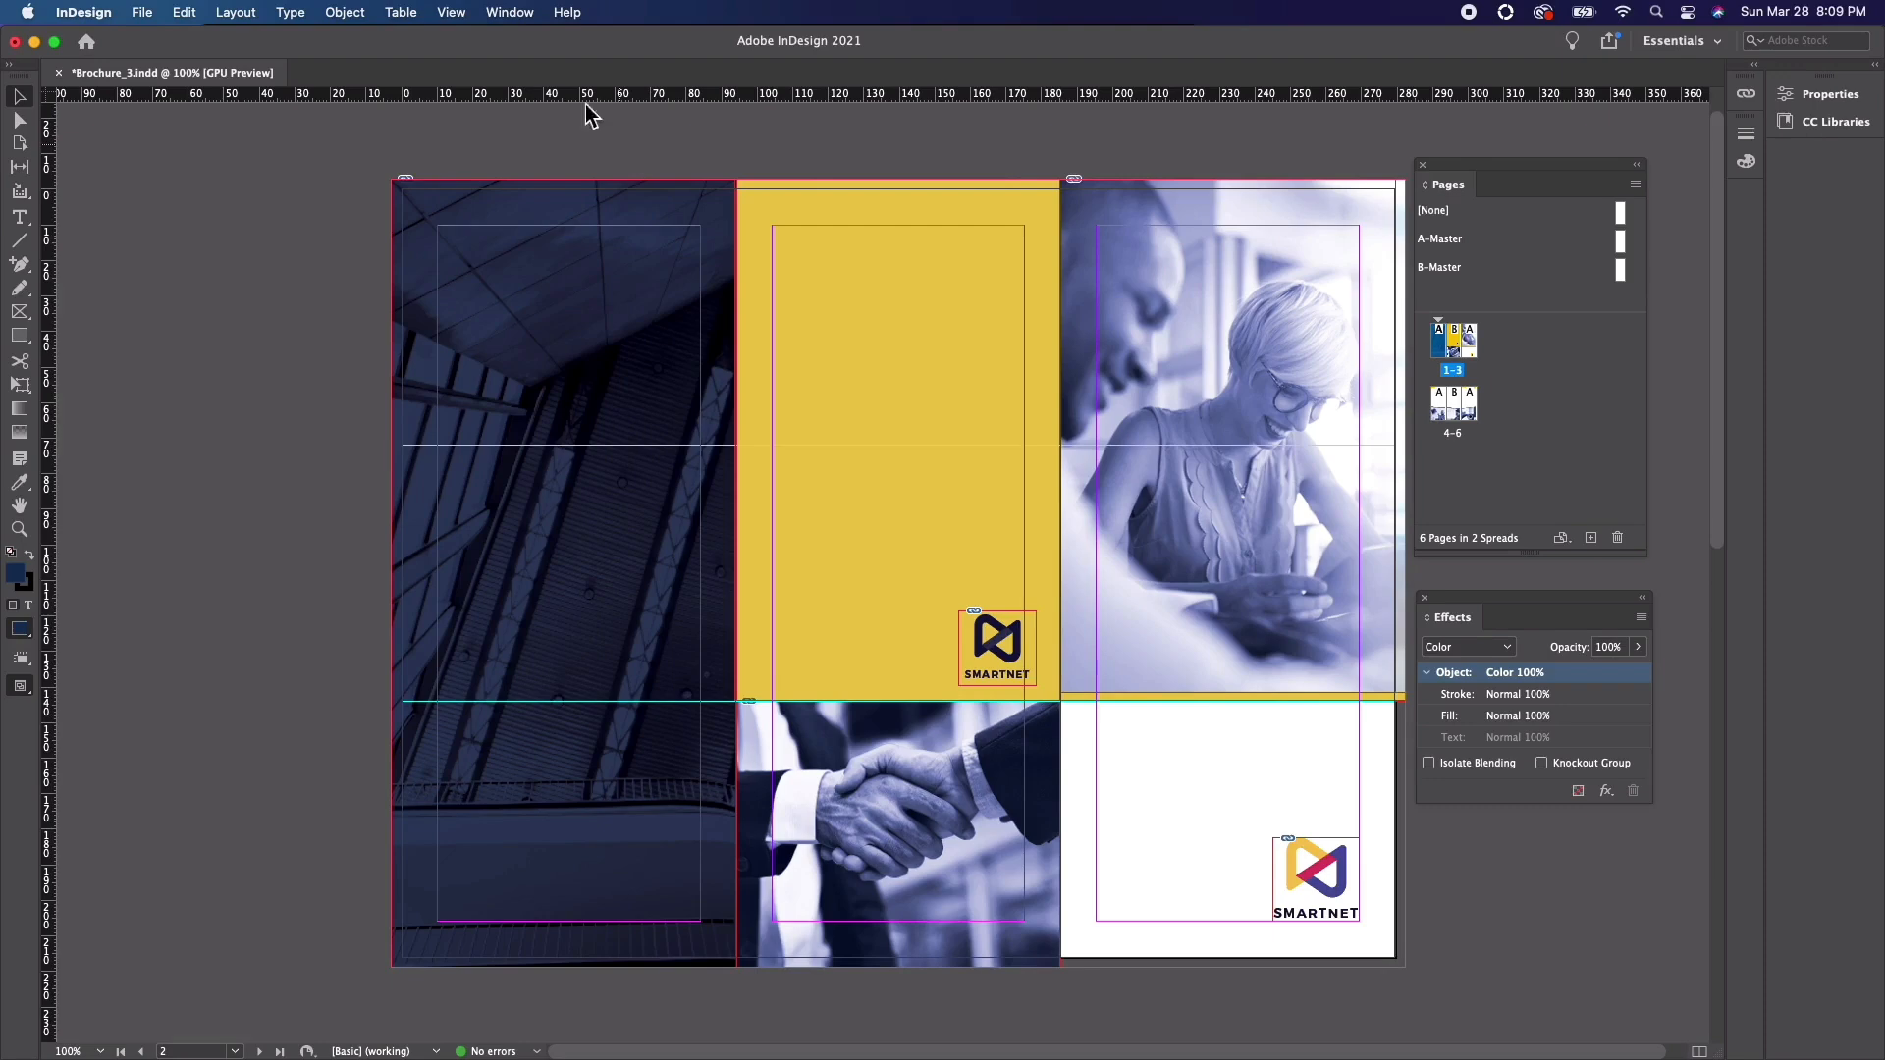
# - Define Paragraph Style 1 as Headline in Sentral ExtraBold, 20 pt with -15 tracking, and open the second paragraph style for editing
pyautogui.click(523, 14)
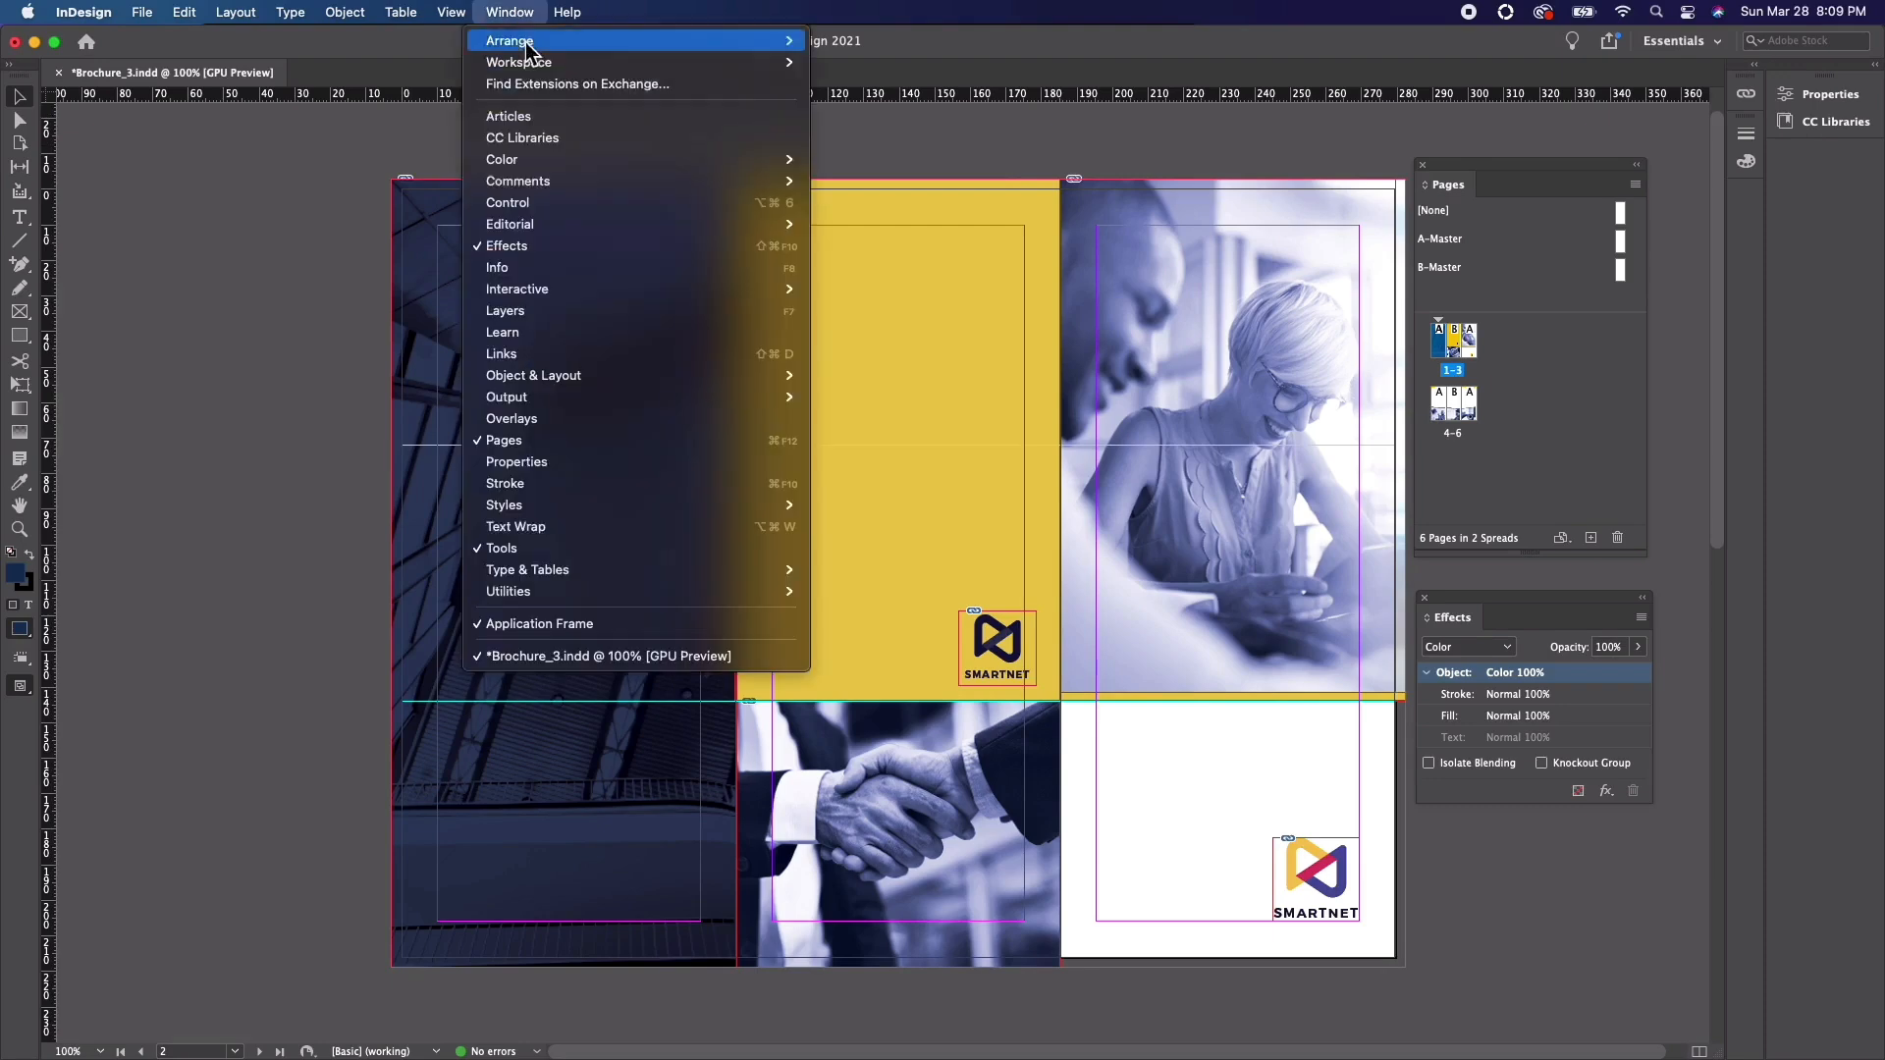
pyautogui.moveTo(547, 518)
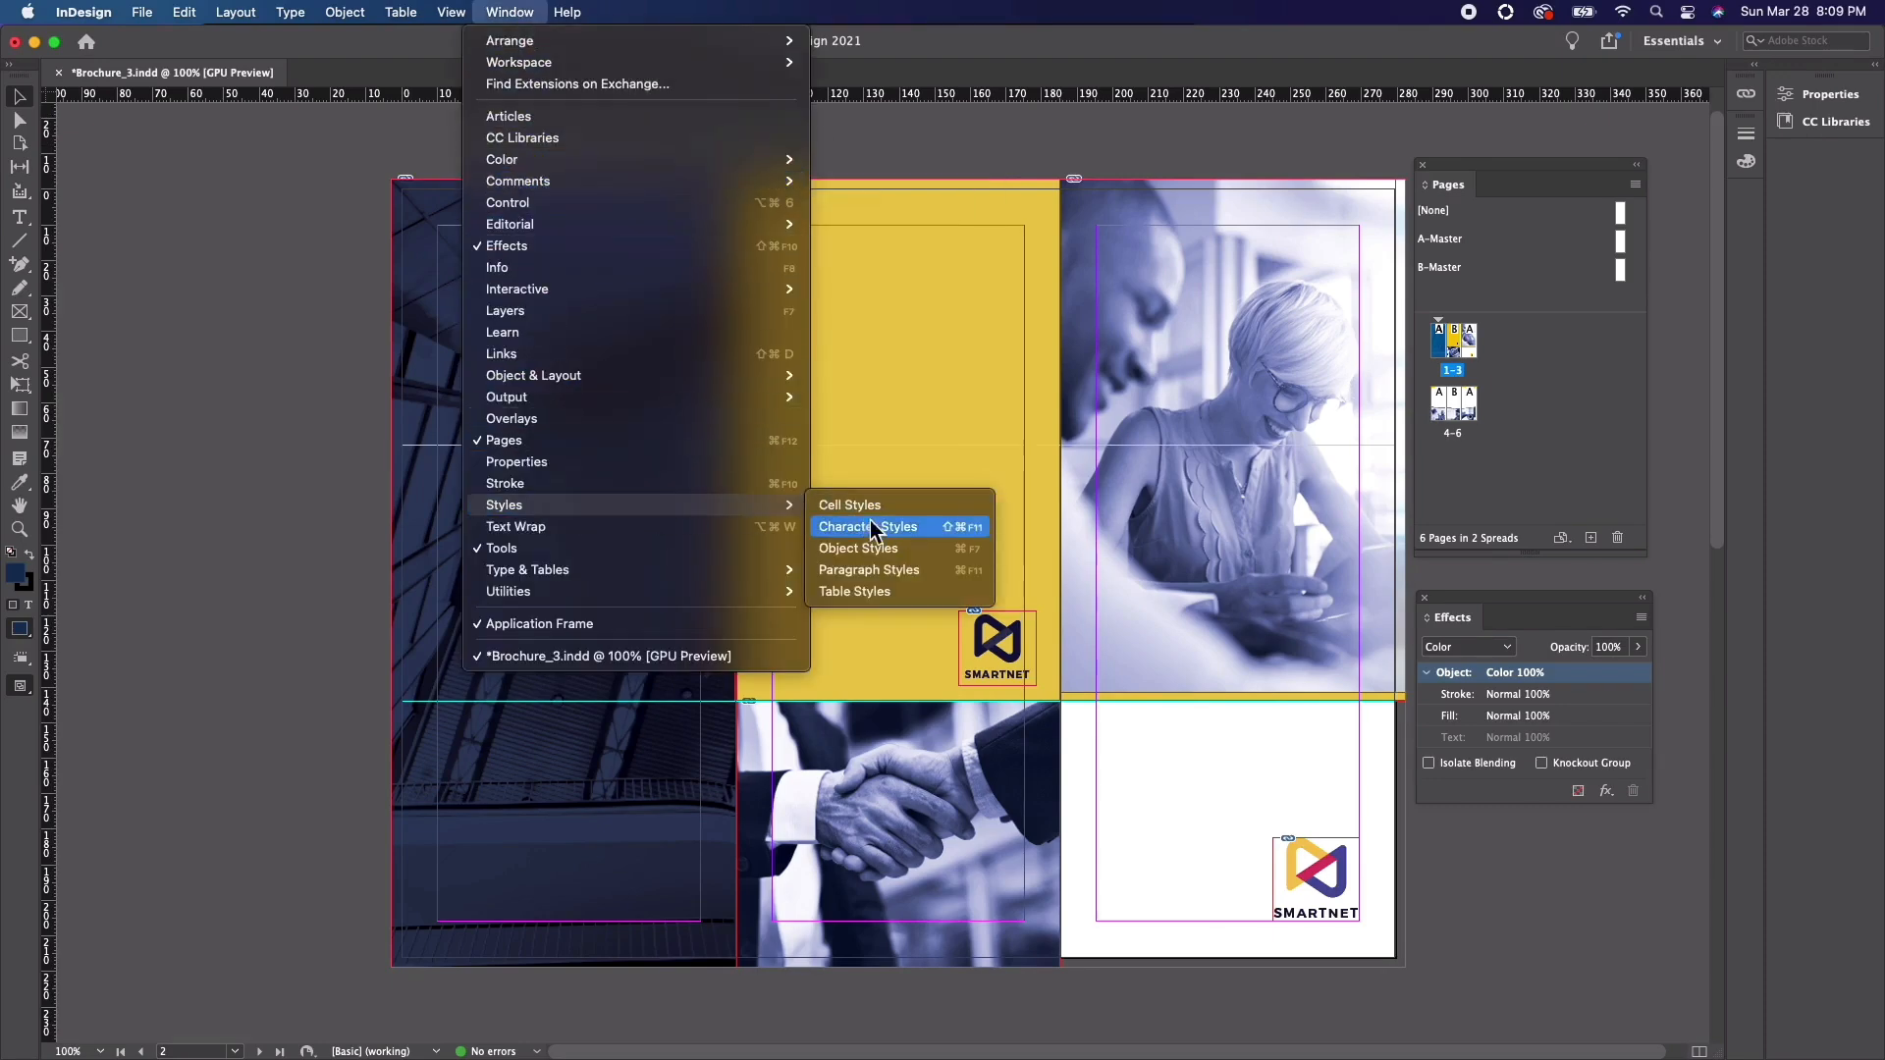
pyautogui.click(879, 572)
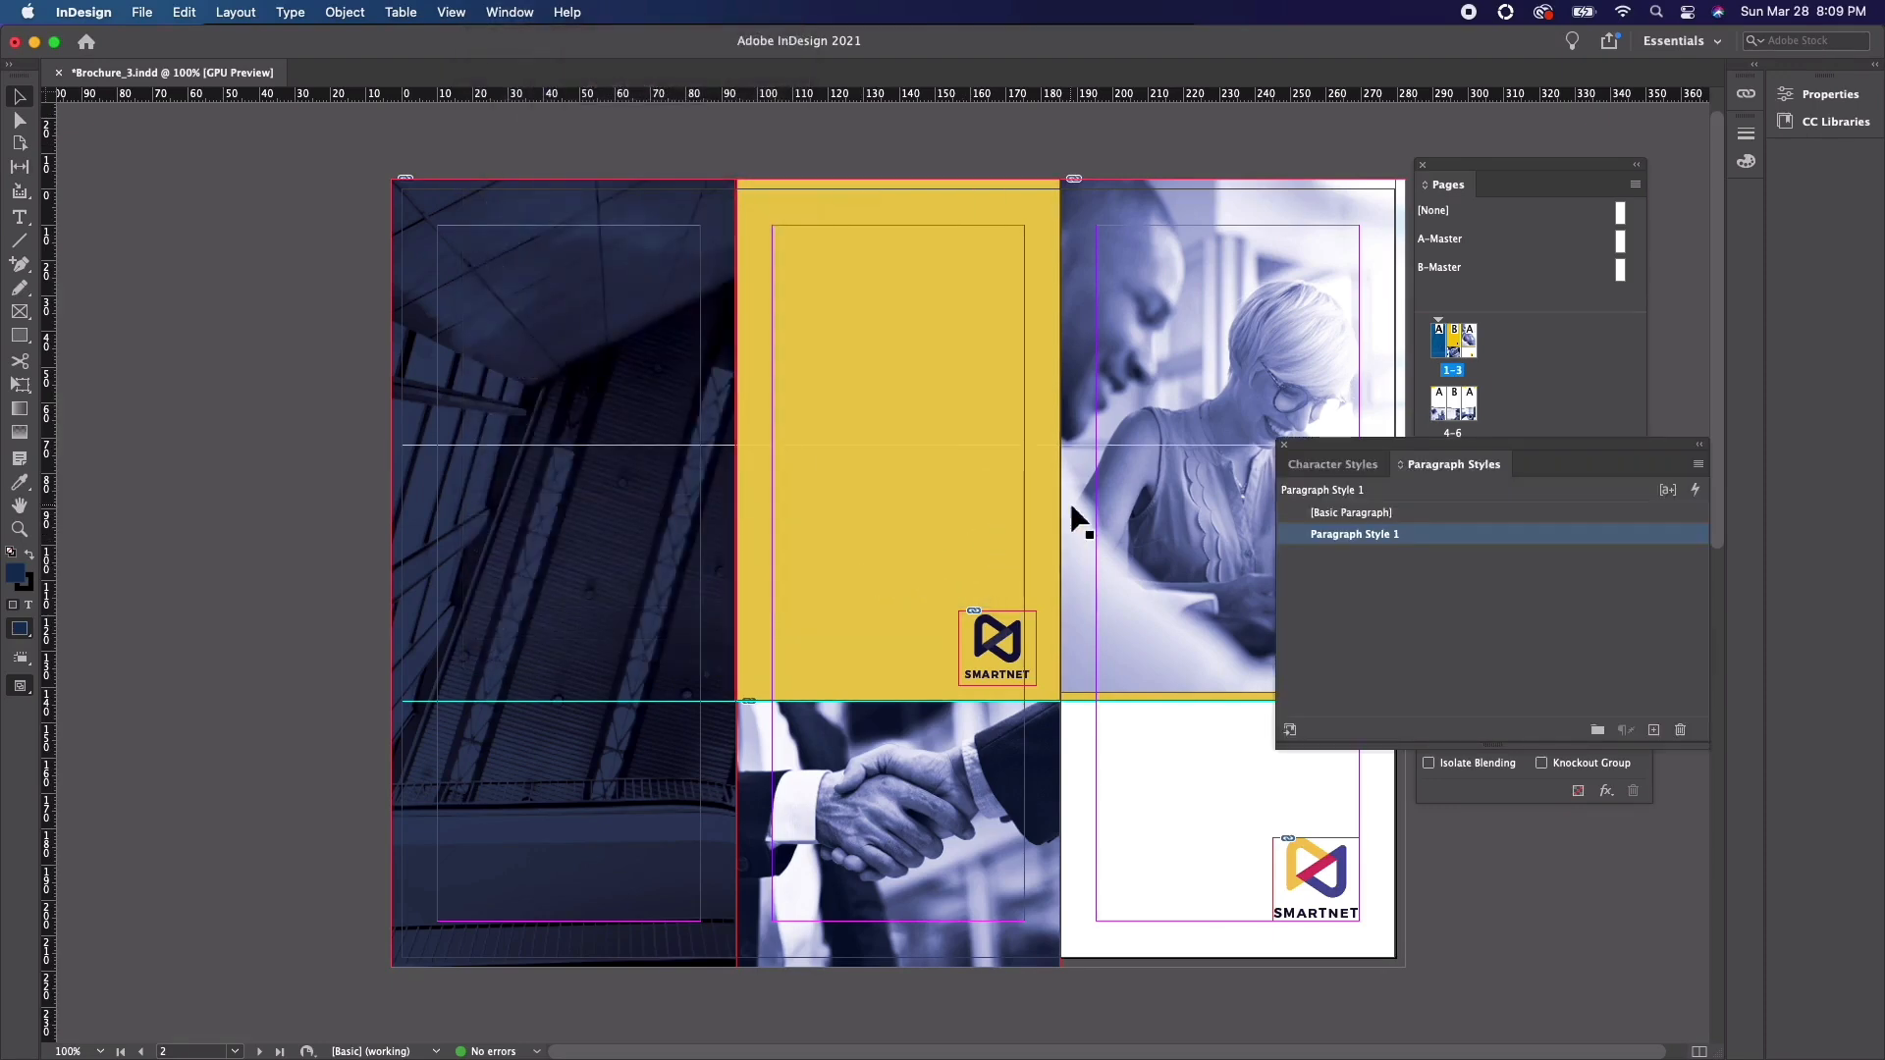
pyautogui.doubleClick(1376, 542)
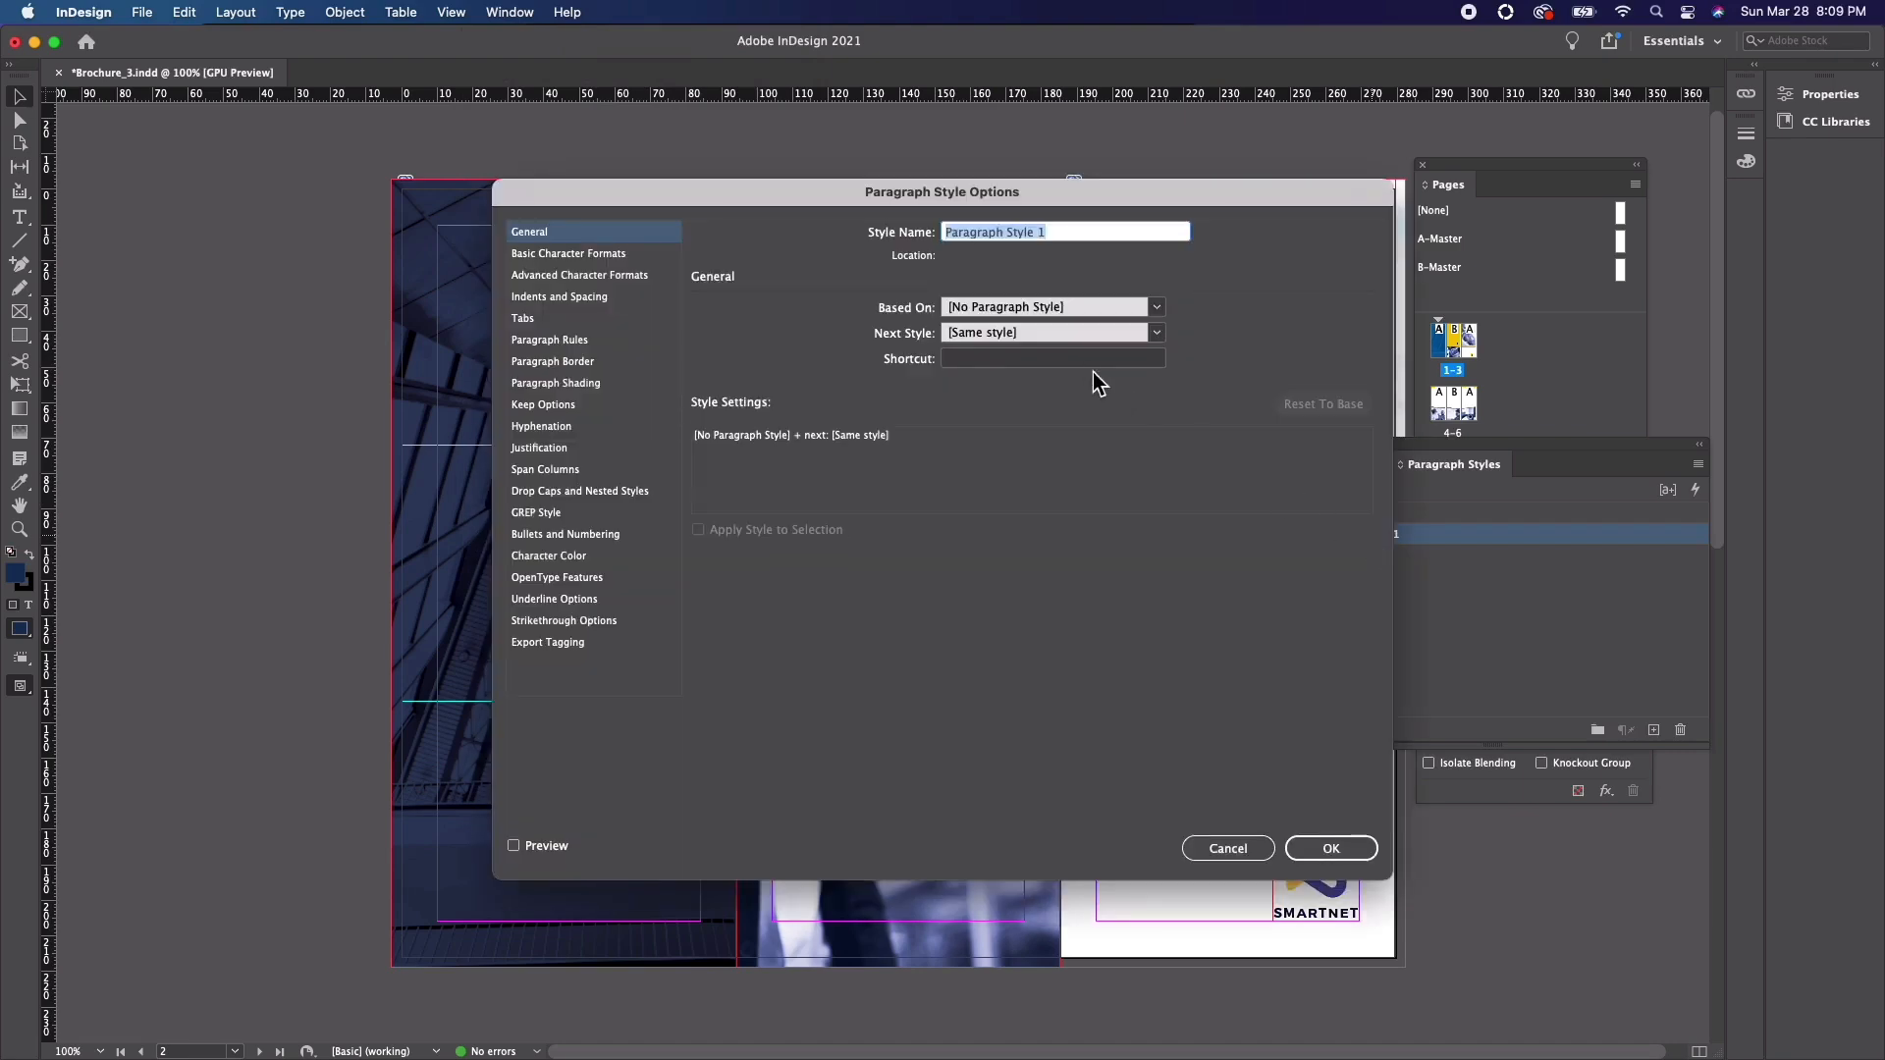
pyautogui.click(589, 254)
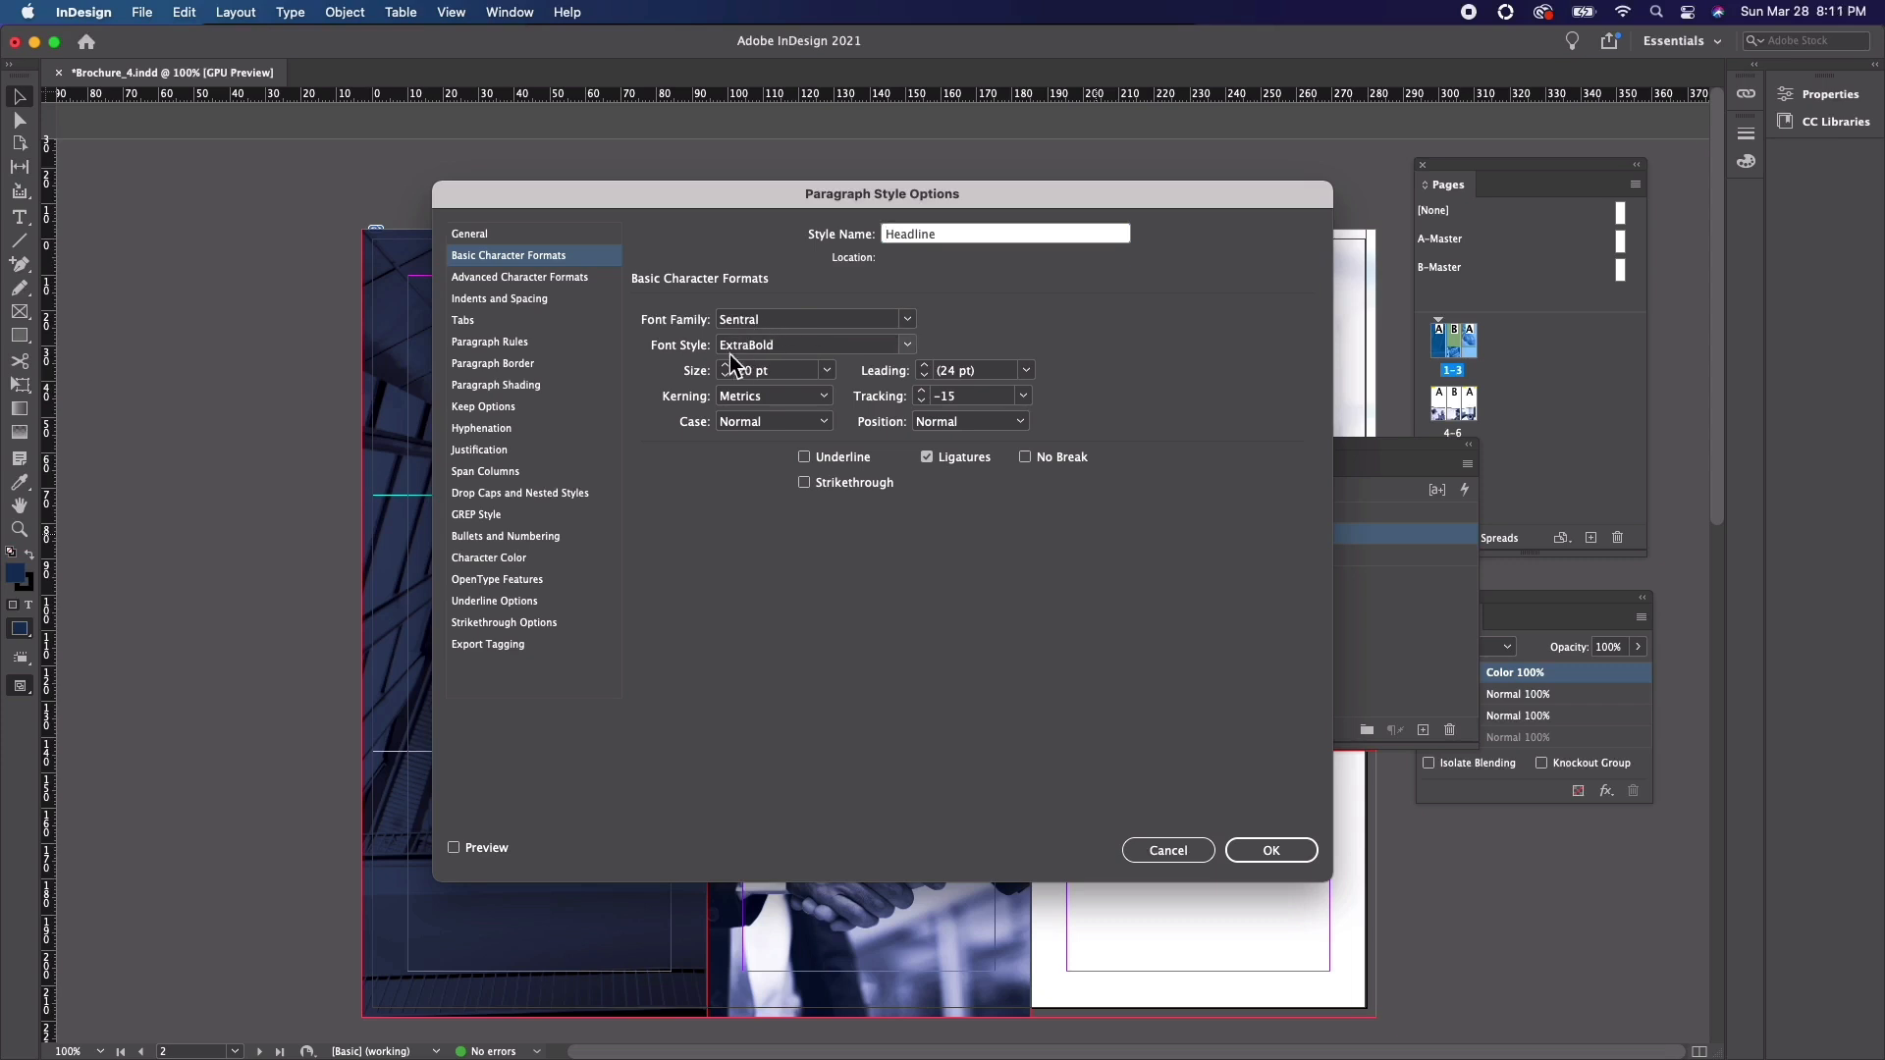
pyautogui.click(1273, 851)
pyautogui.doubleClick(1088, 558)
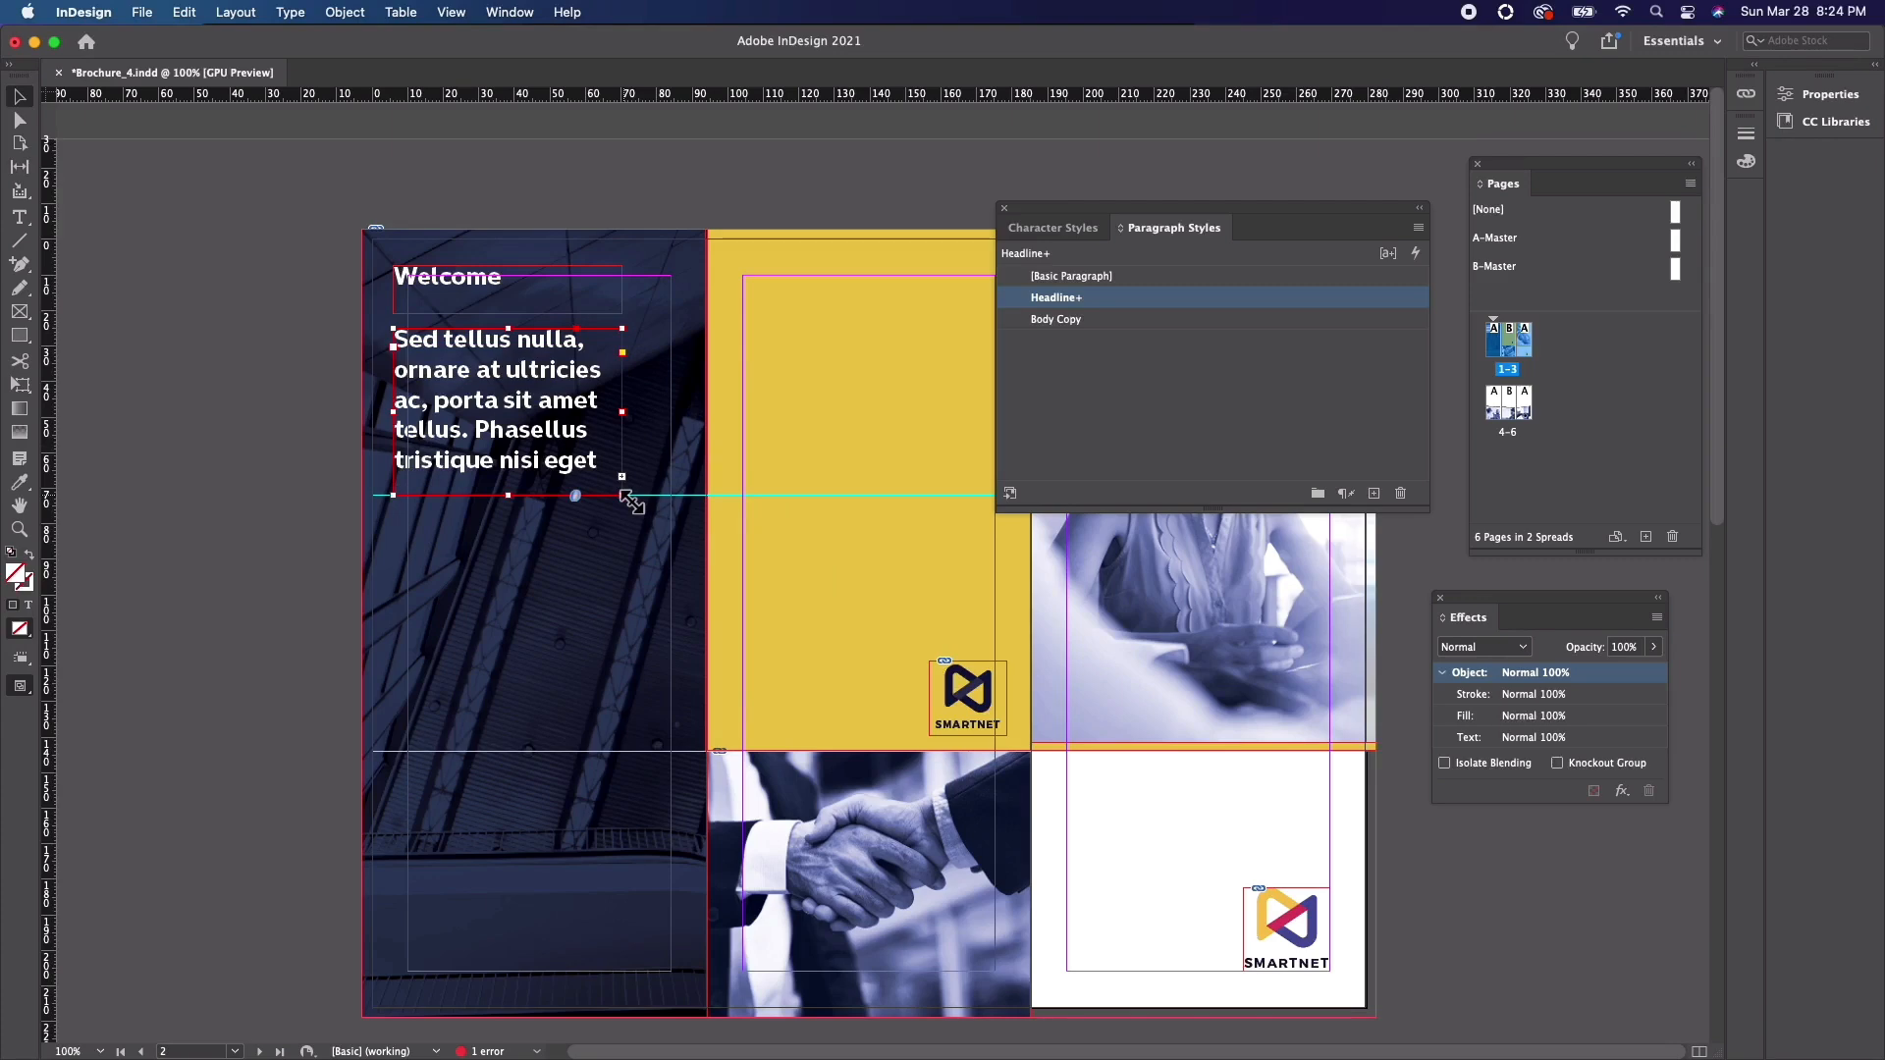
# - Enlarge the text frame below the Welcome headline and apply the Body Copy paragraph style to it
pyautogui.moveTo(631, 502); pyautogui.dragTo(683, 587)
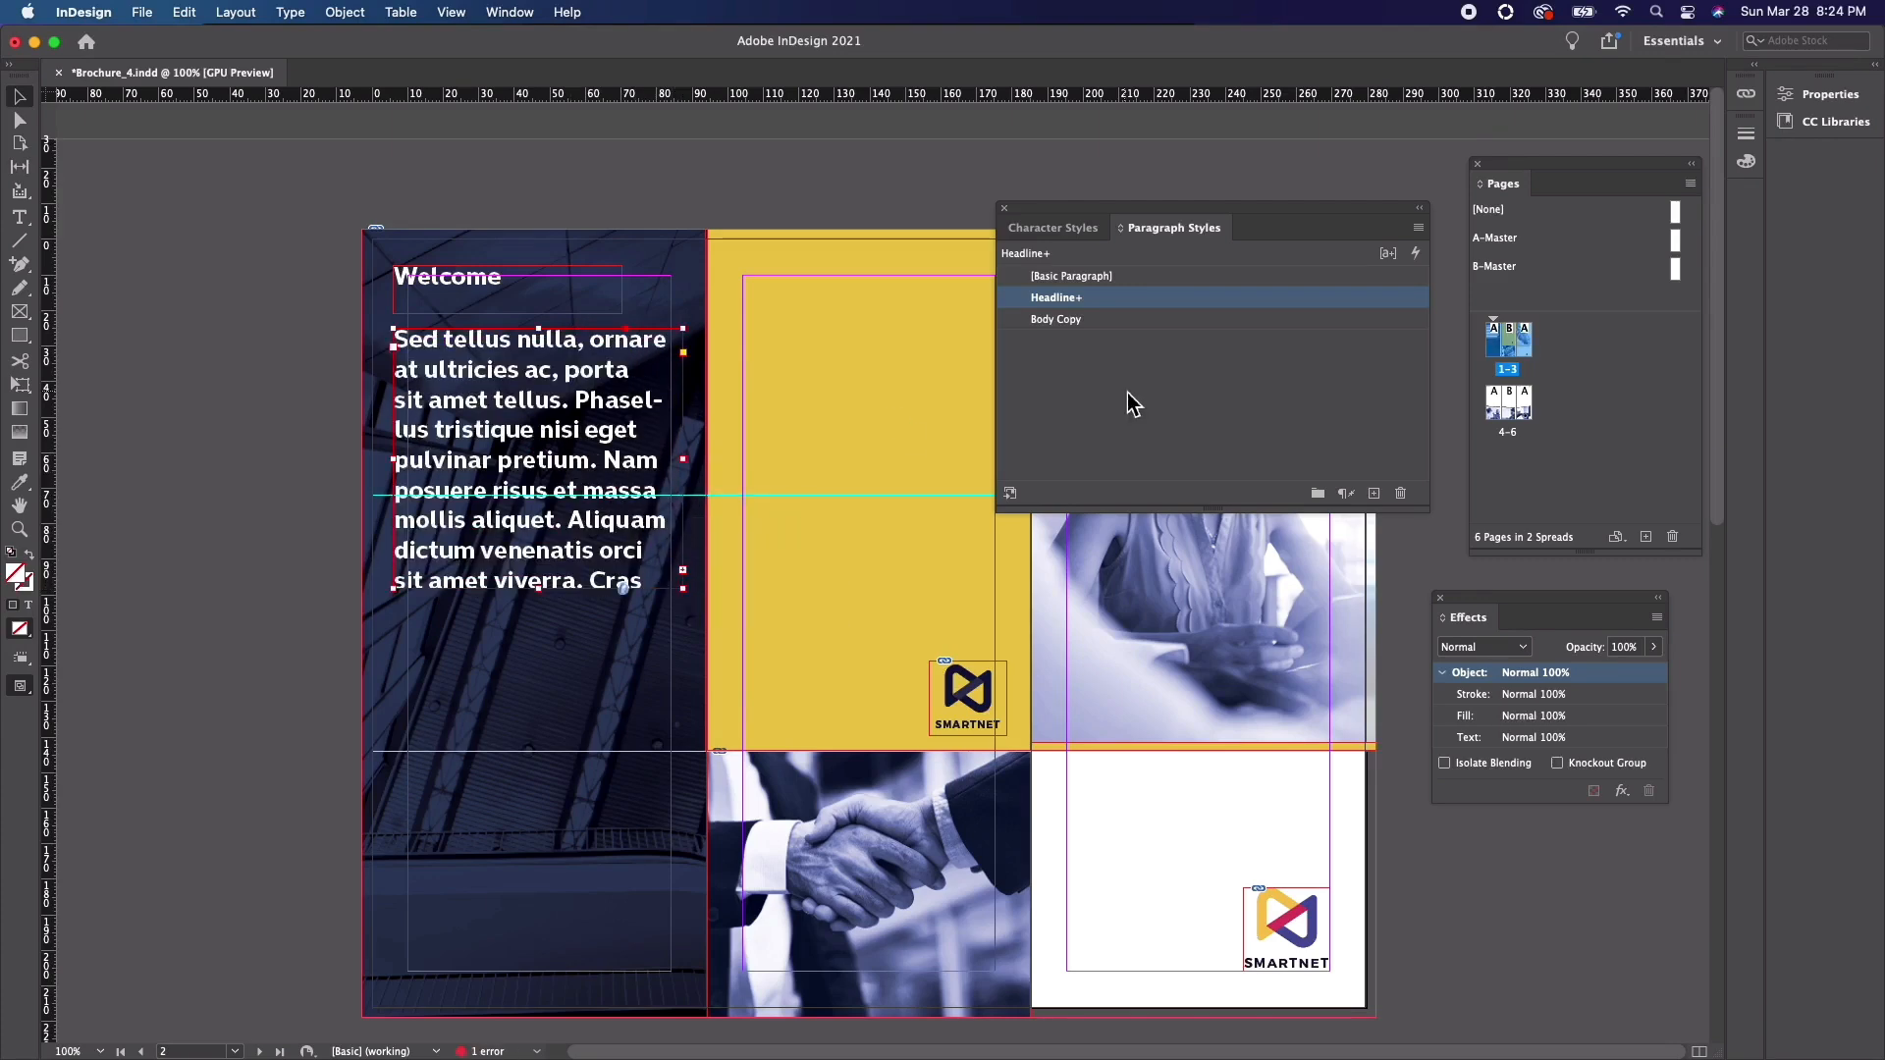
pyautogui.click(1074, 322)
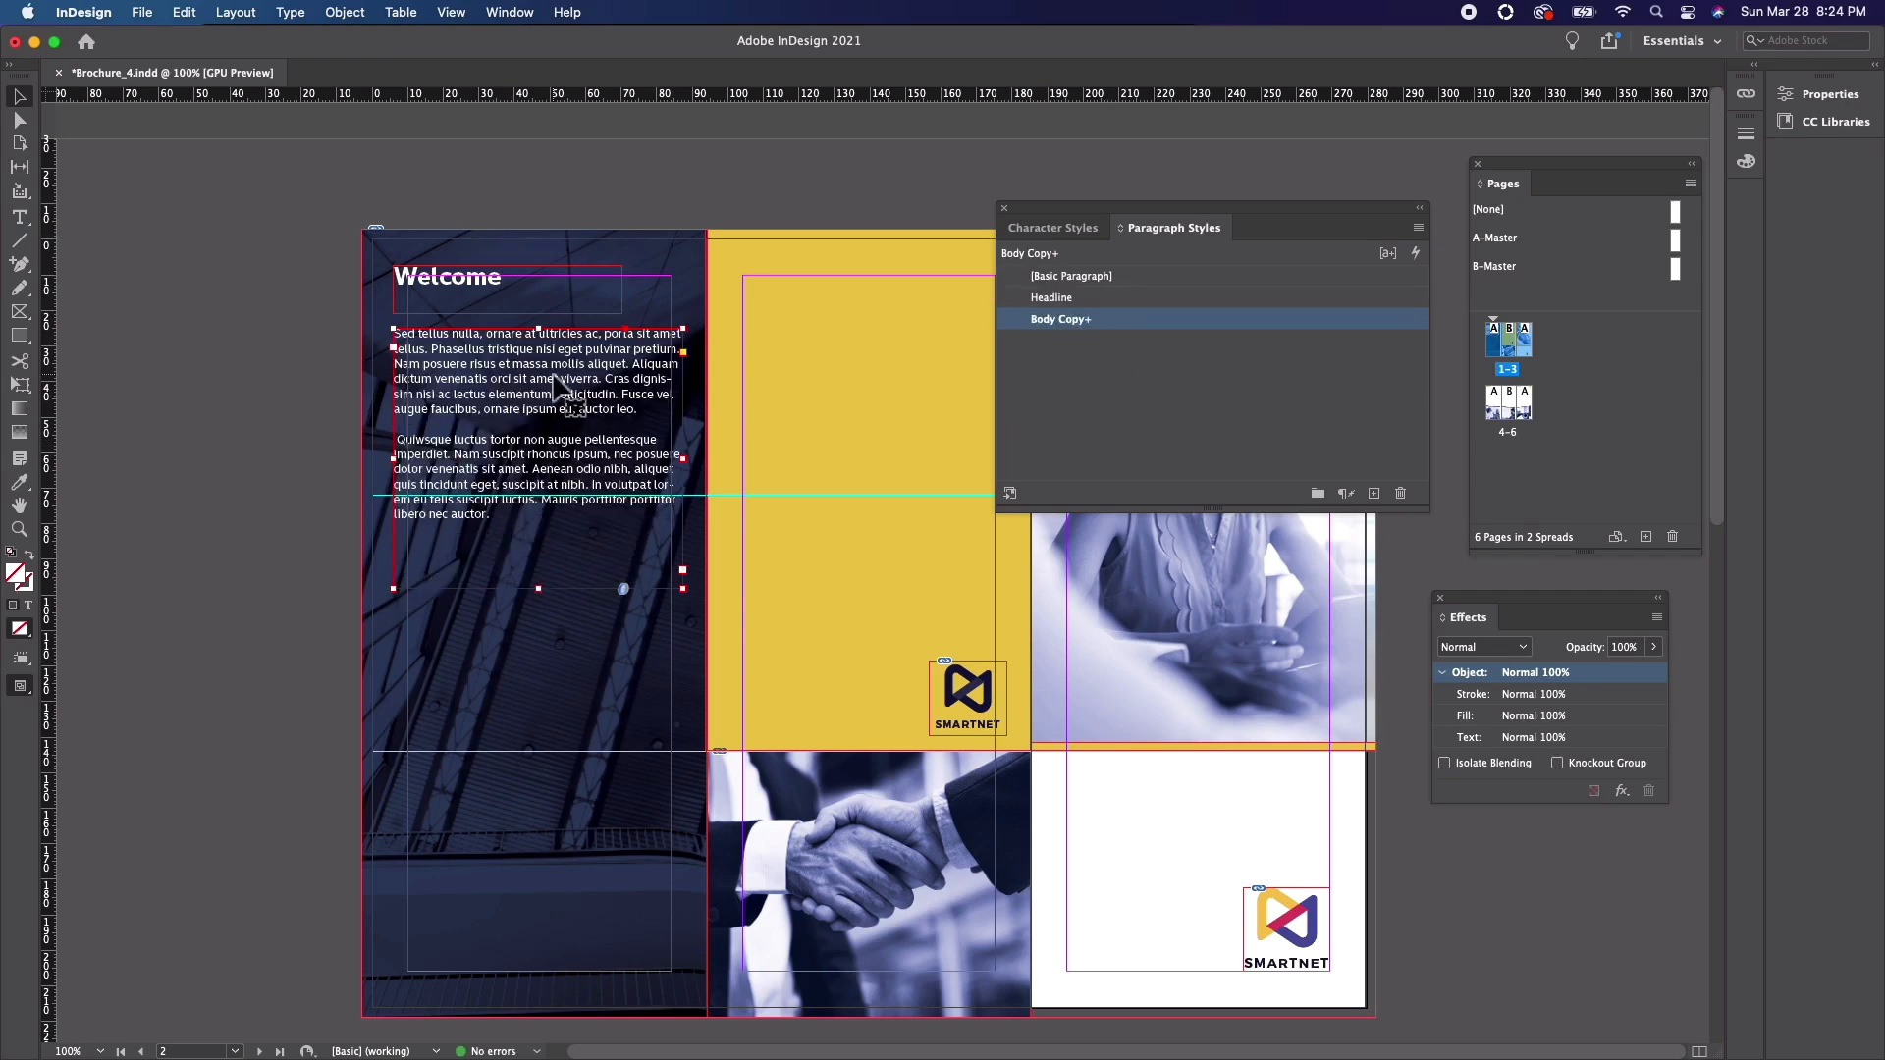
# - Adjust the position of the "Leading innovation." headline at the top of the yellow panel
pyautogui.click(547, 300)
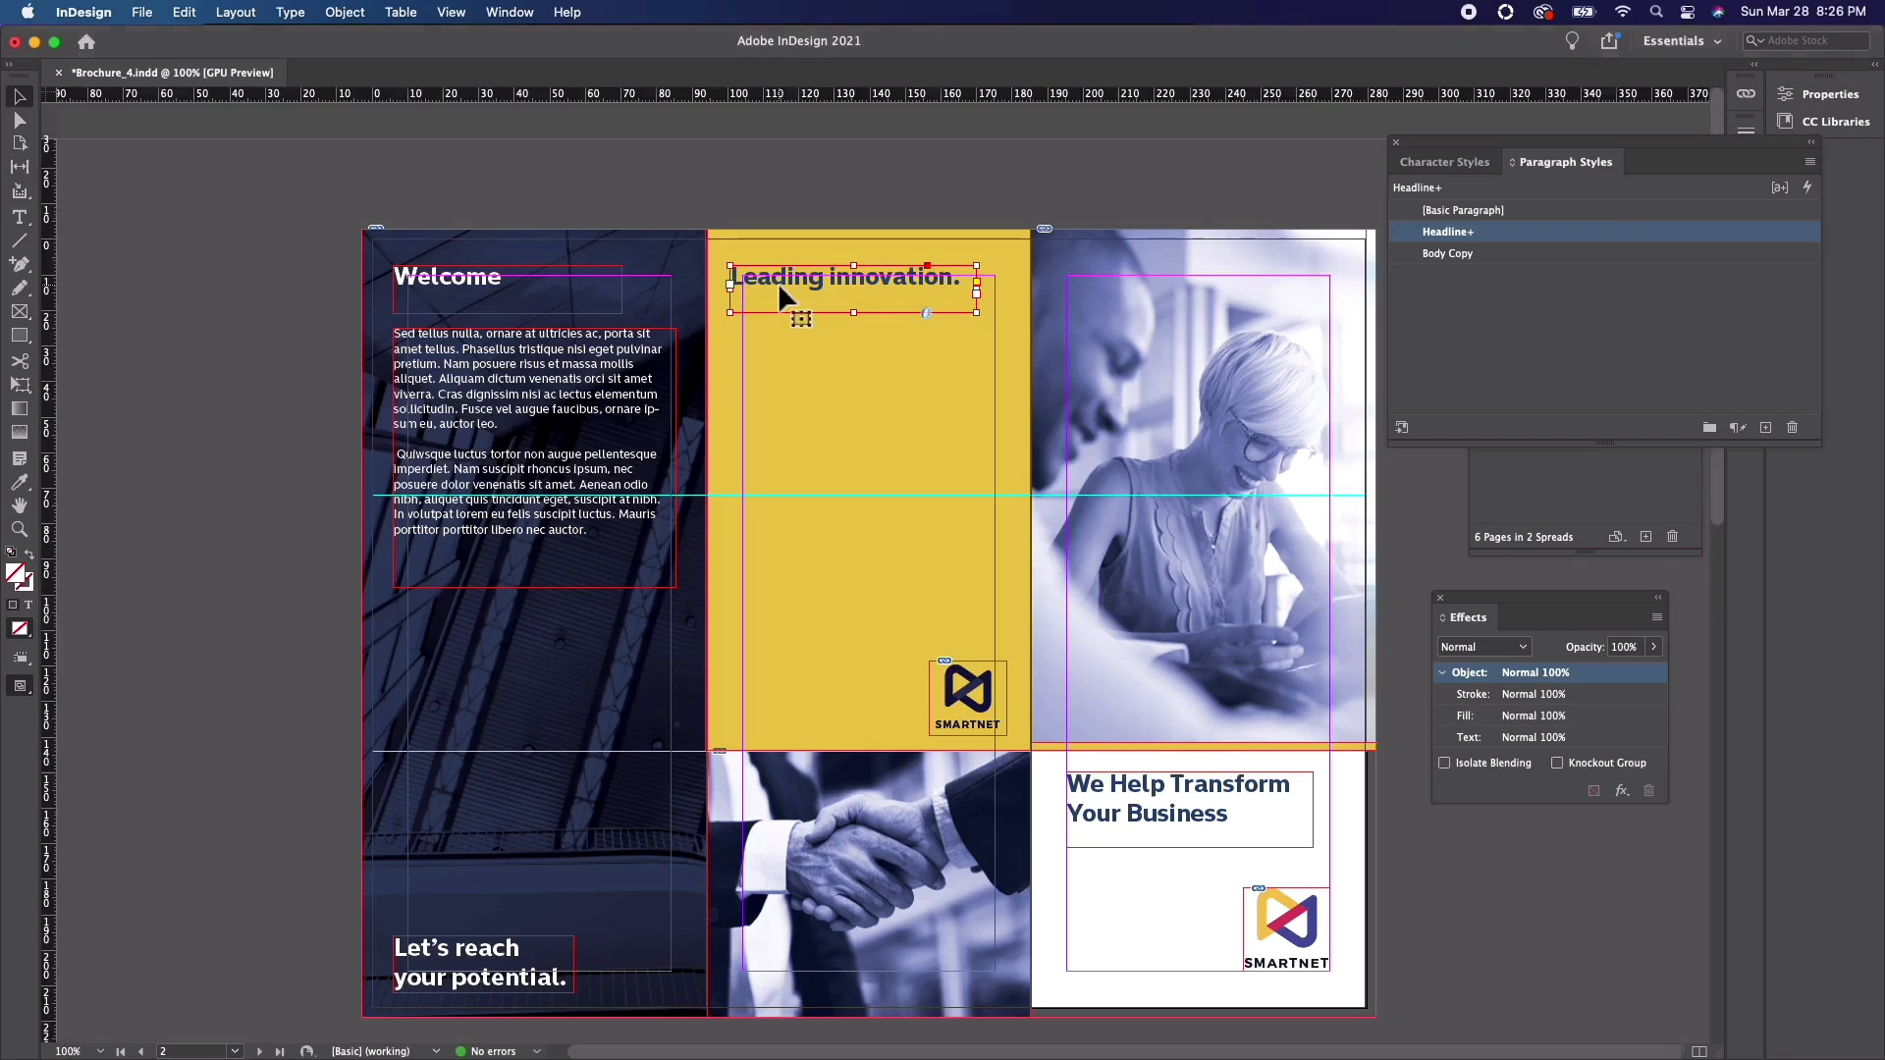
pyautogui.moveTo(813, 280)
pyautogui.mouseDown()
pyautogui.moveTo(839, 330)
pyautogui.moveTo(815, 282)
pyautogui.mouseUp()
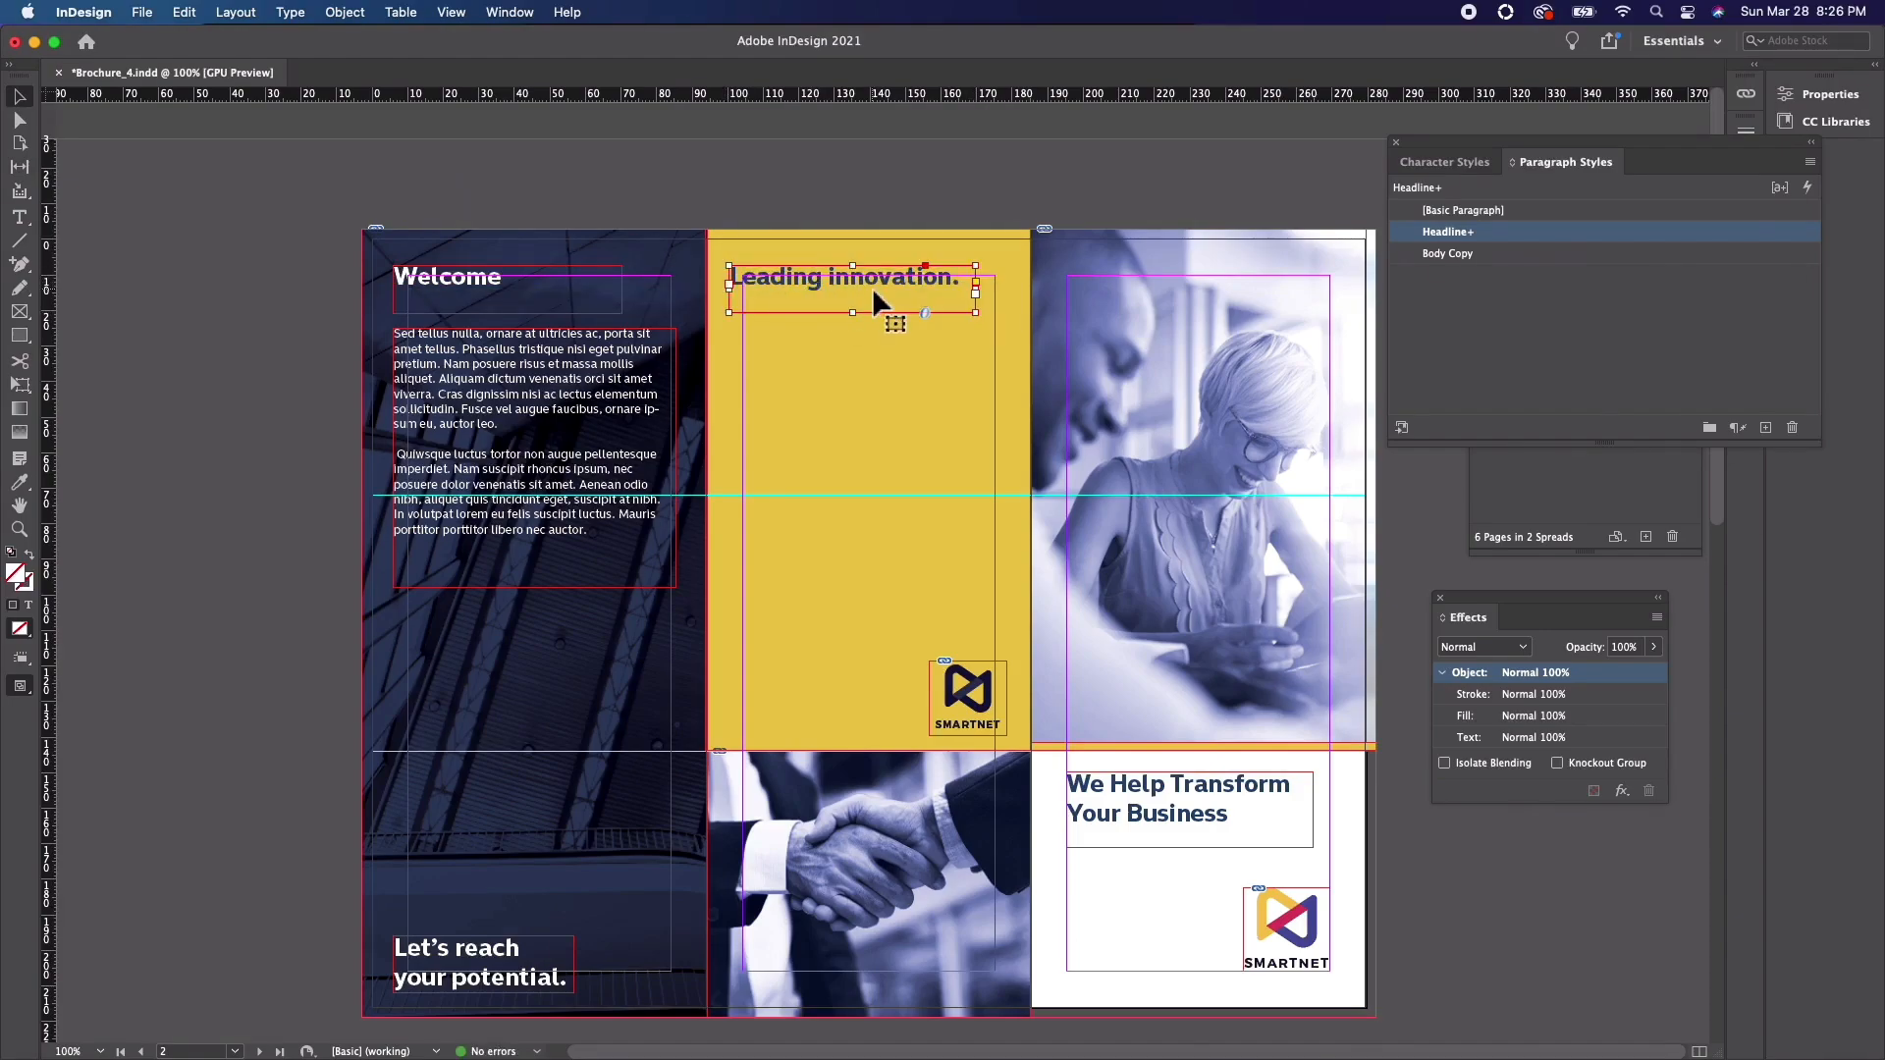